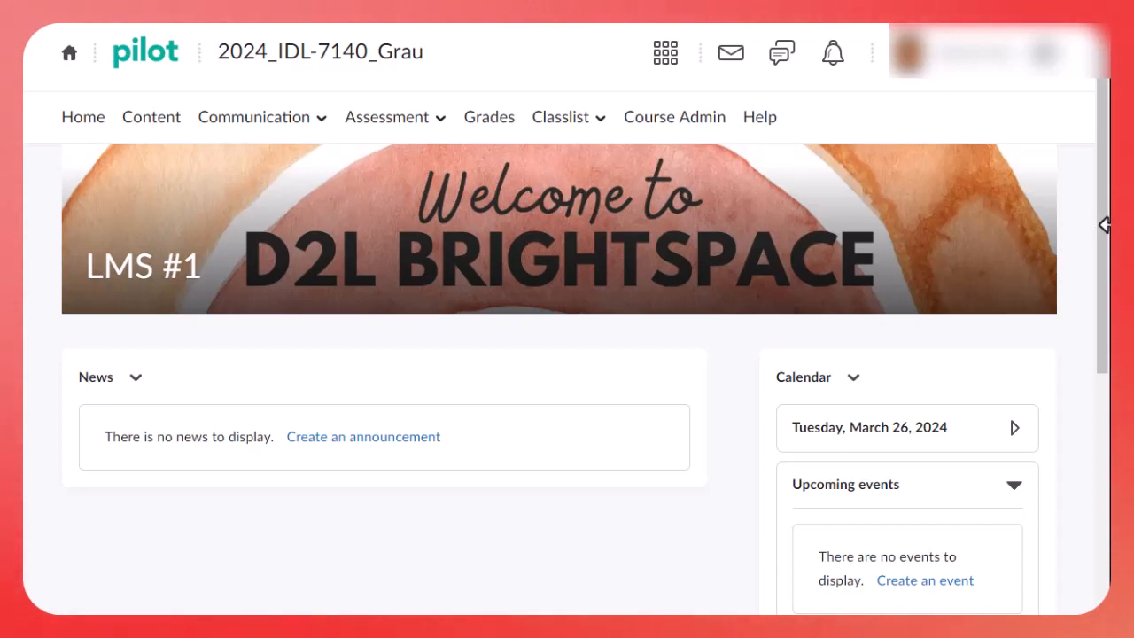
Open the course's grade settings and save the personal display options with Manage Grades as the default grades area.
mouse_move(1008, 286)
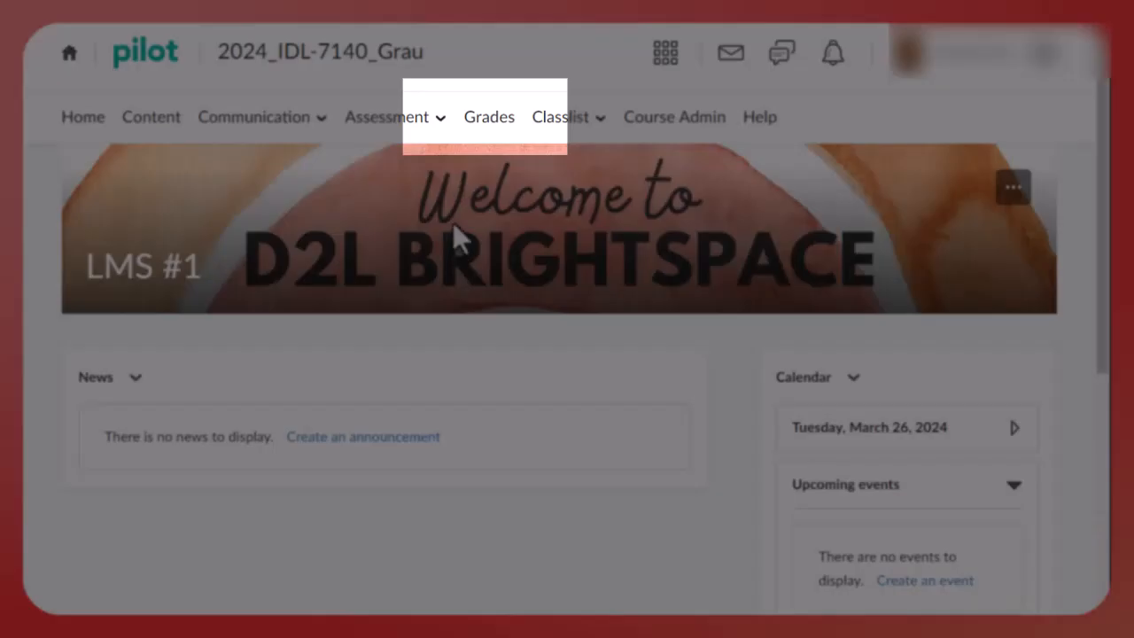
left_click(502, 121)
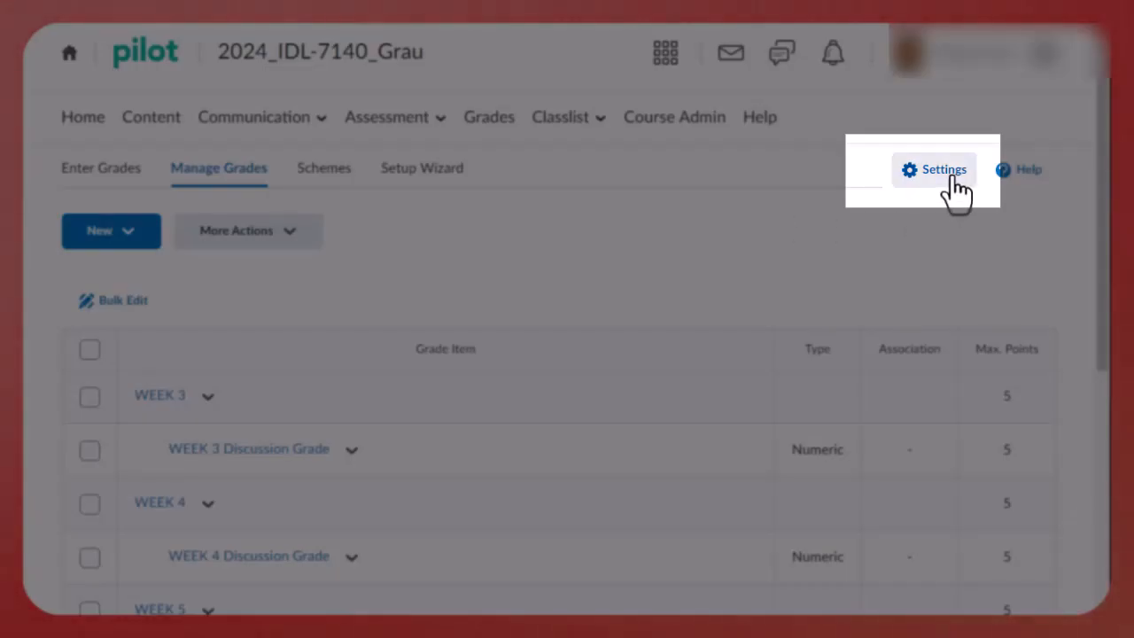
left_click(947, 172)
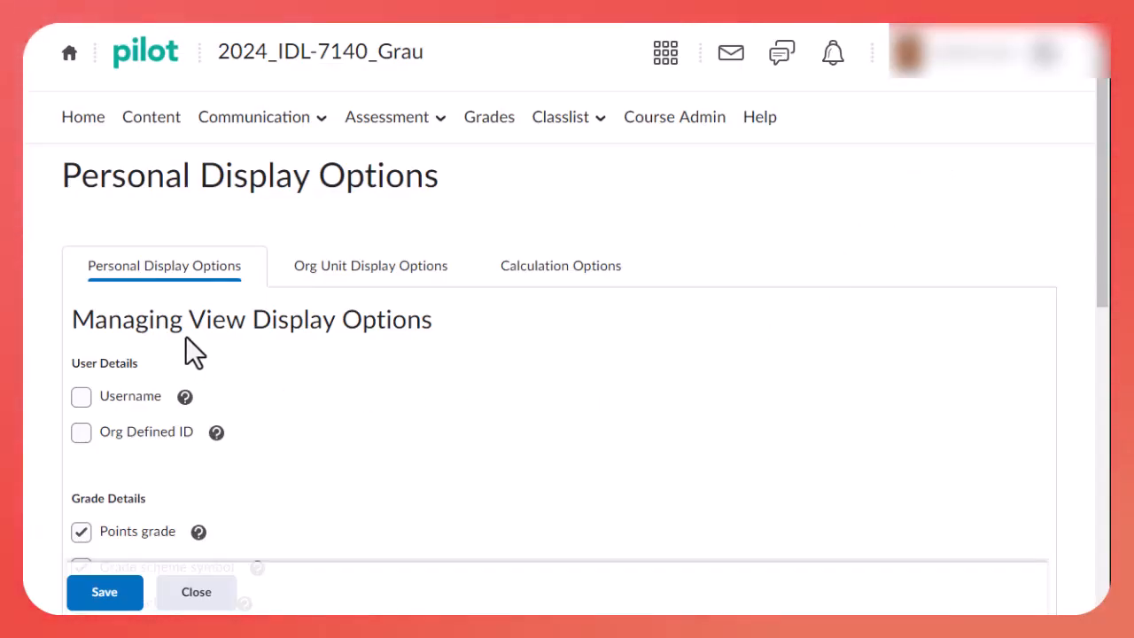
scroll(186, 337, "down", 1)
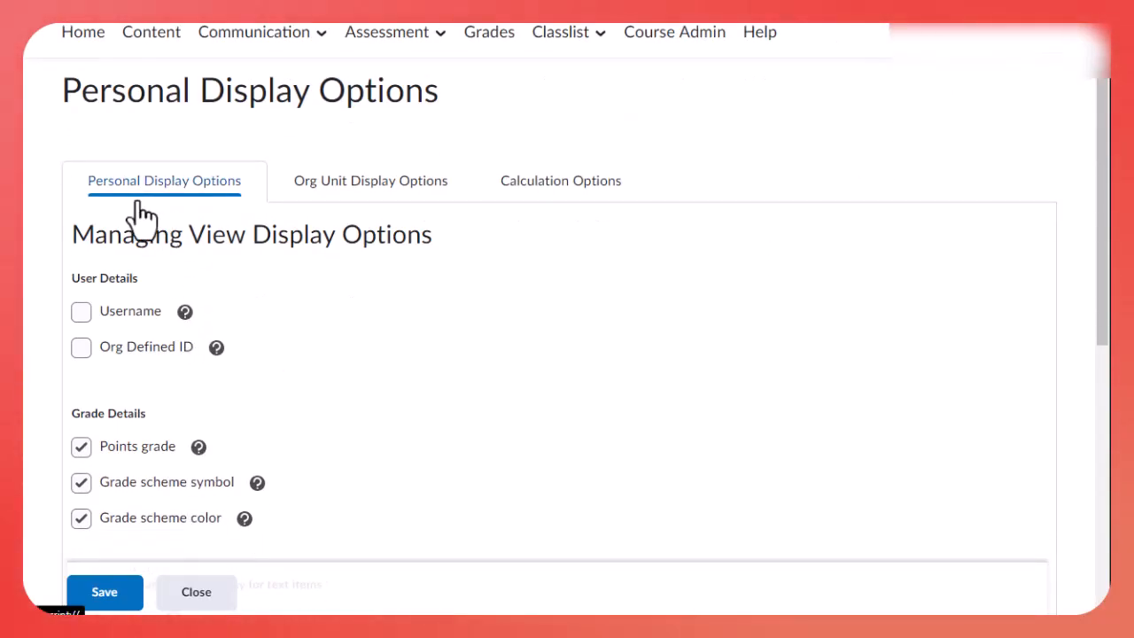
scroll(139, 216, "down", 2)
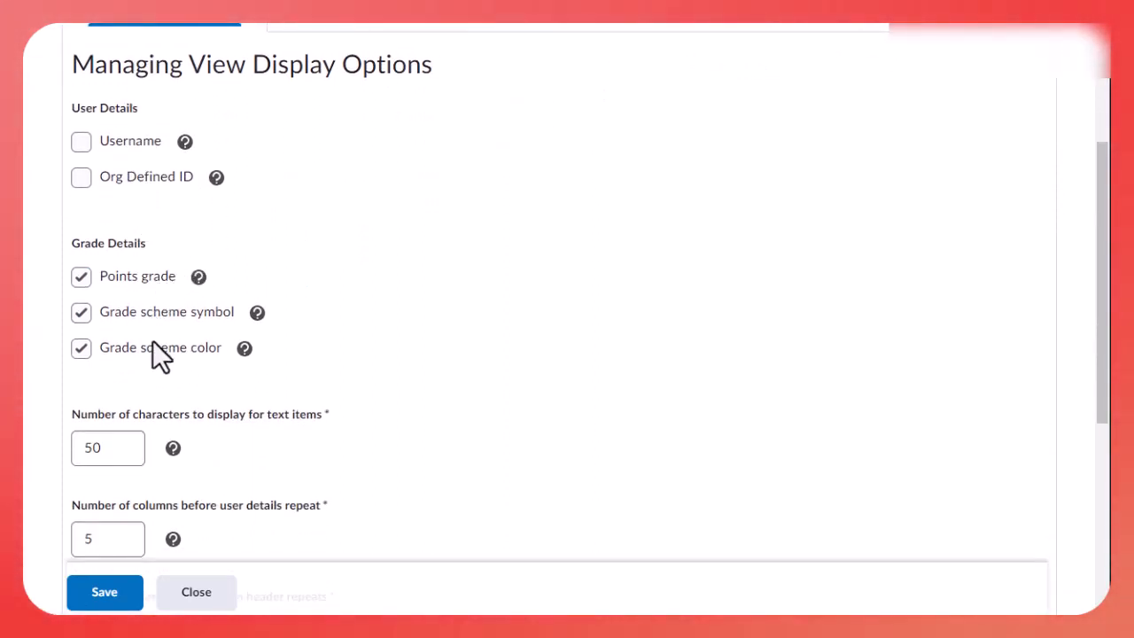
scroll(279, 383, "down", 5)
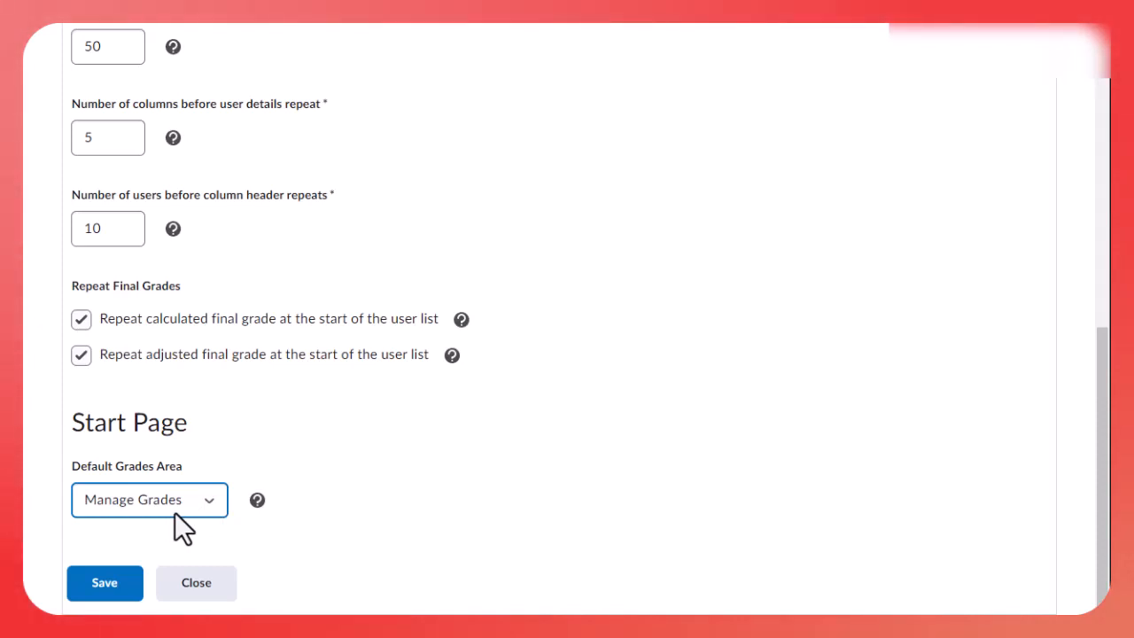
left_click(121, 596)
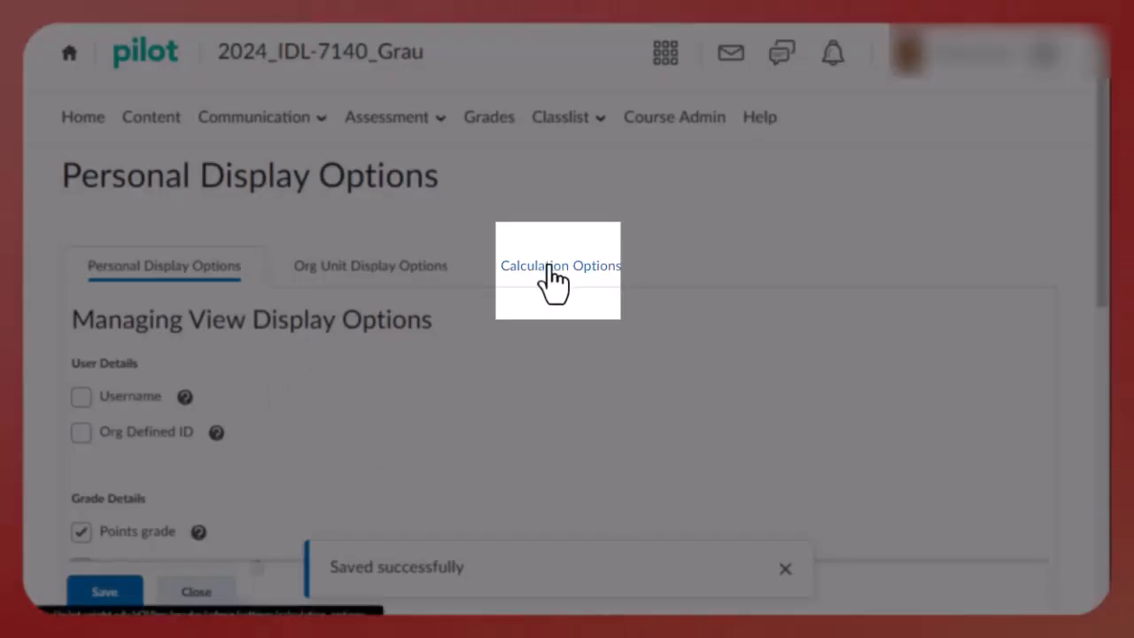
Save the calculation options with the Points grading system, calculated final grade released, ungraded items dropped and final grades automatically updated.
left_click(549, 268)
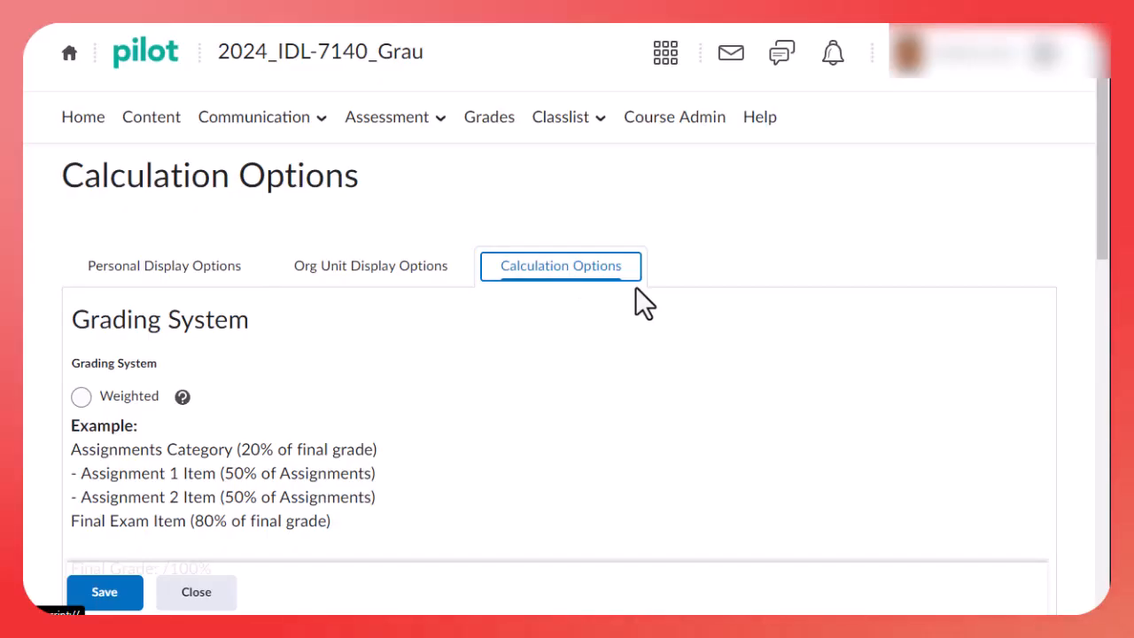
scroll(440, 306, "down", 5)
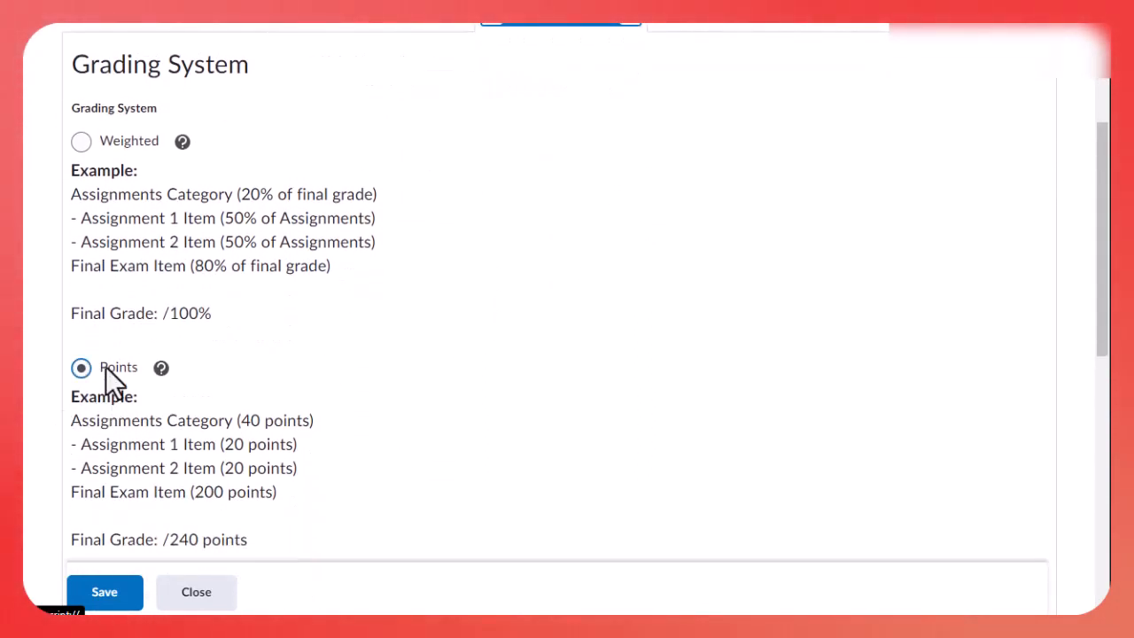
scroll(105, 367, "down", 10)
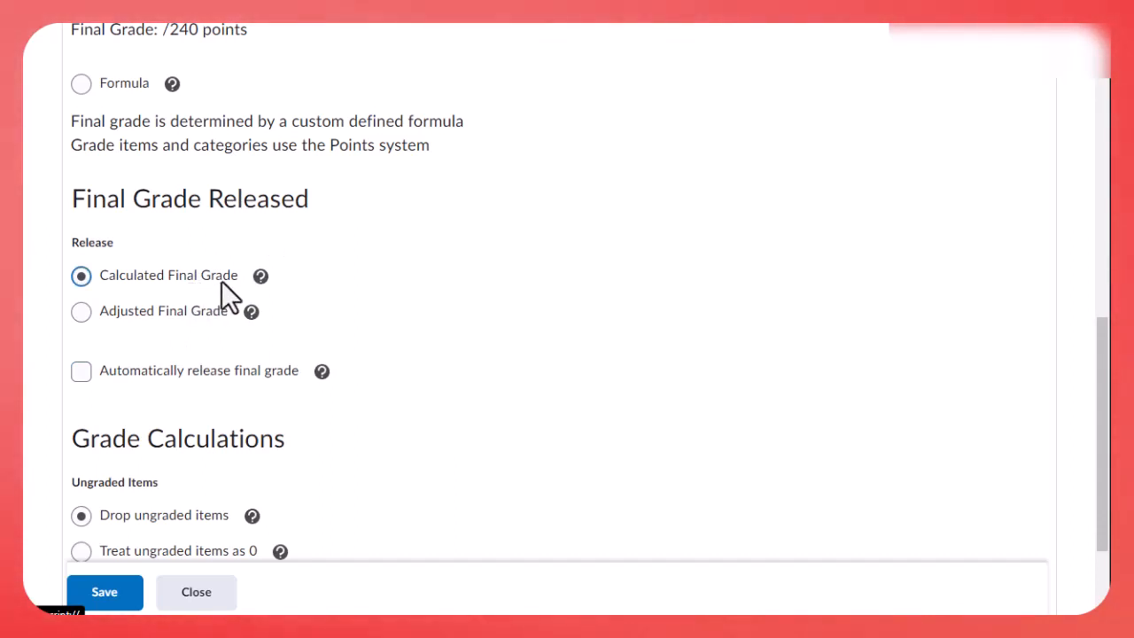
scroll(331, 330, "down", 2)
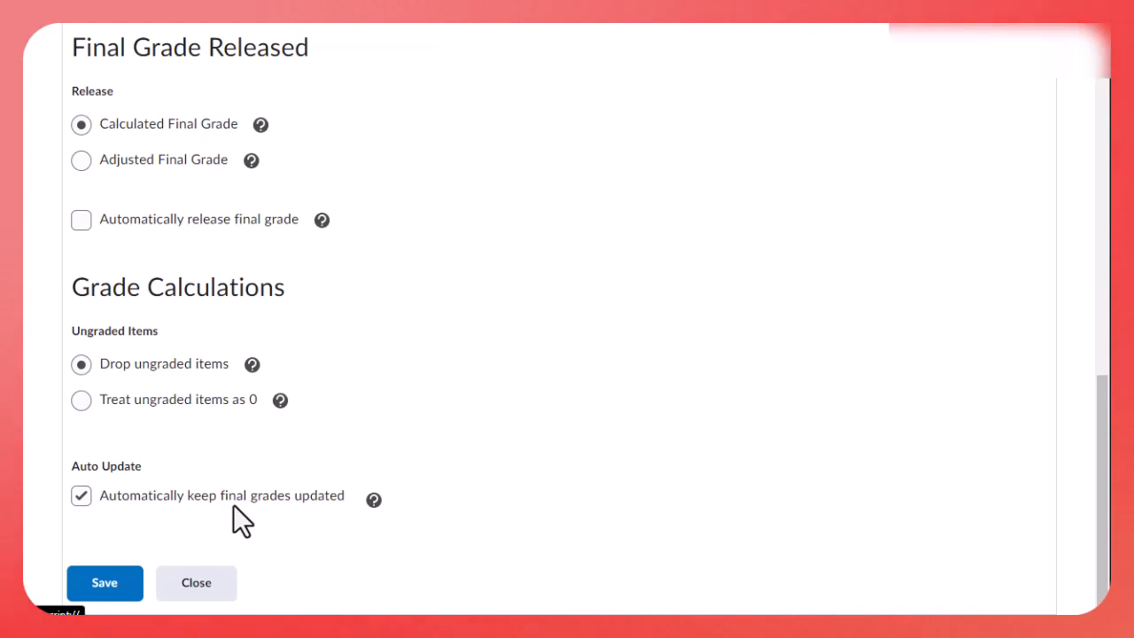
left_click(109, 592)
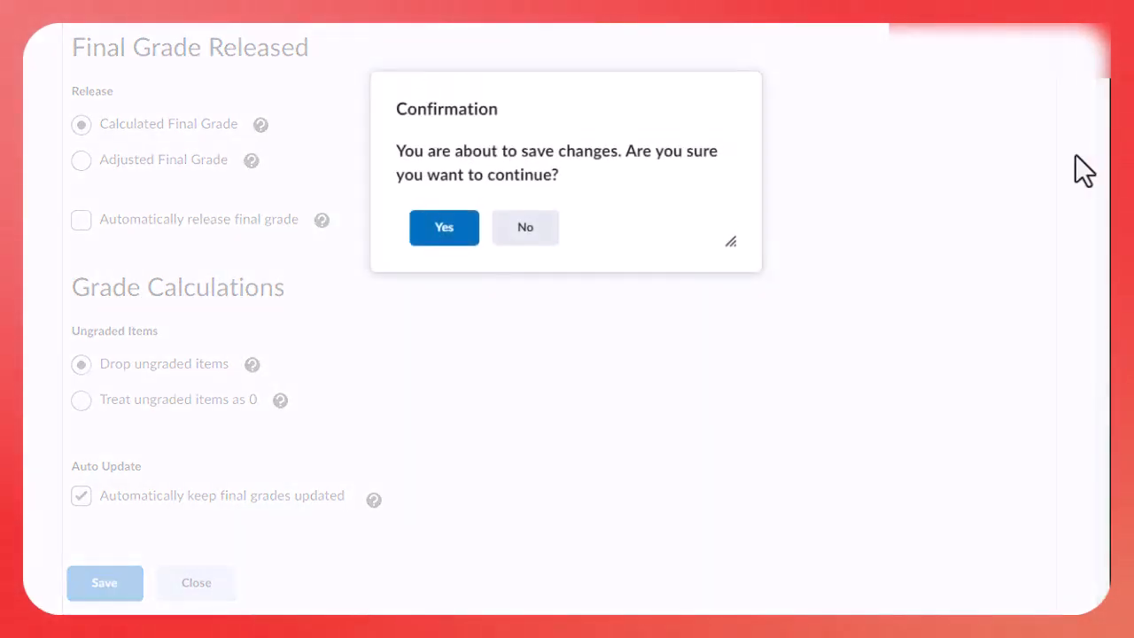
left_click(444, 213)
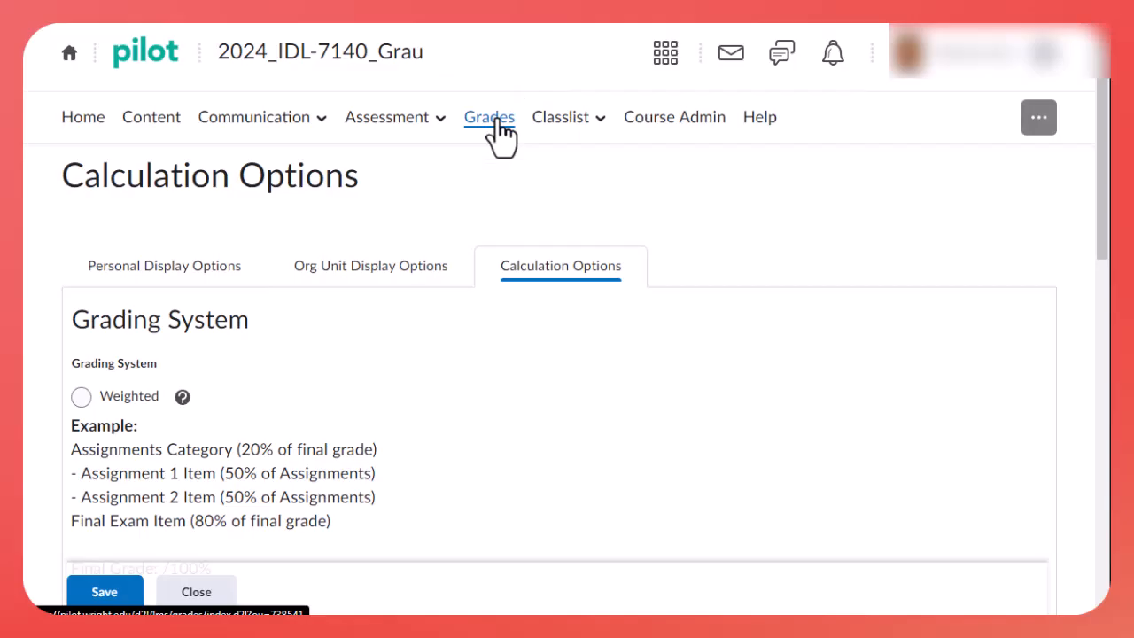
Return to the course's grades and examine the weekly categories and their discussion grade items.
left_click(498, 124)
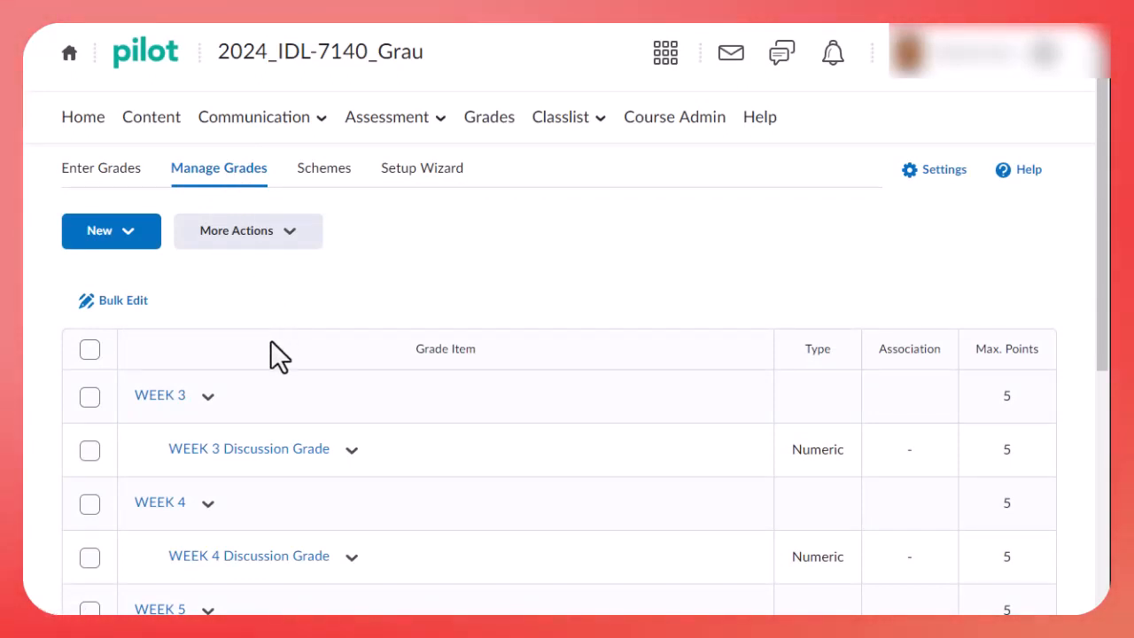
scroll(280, 293, "down", 1)
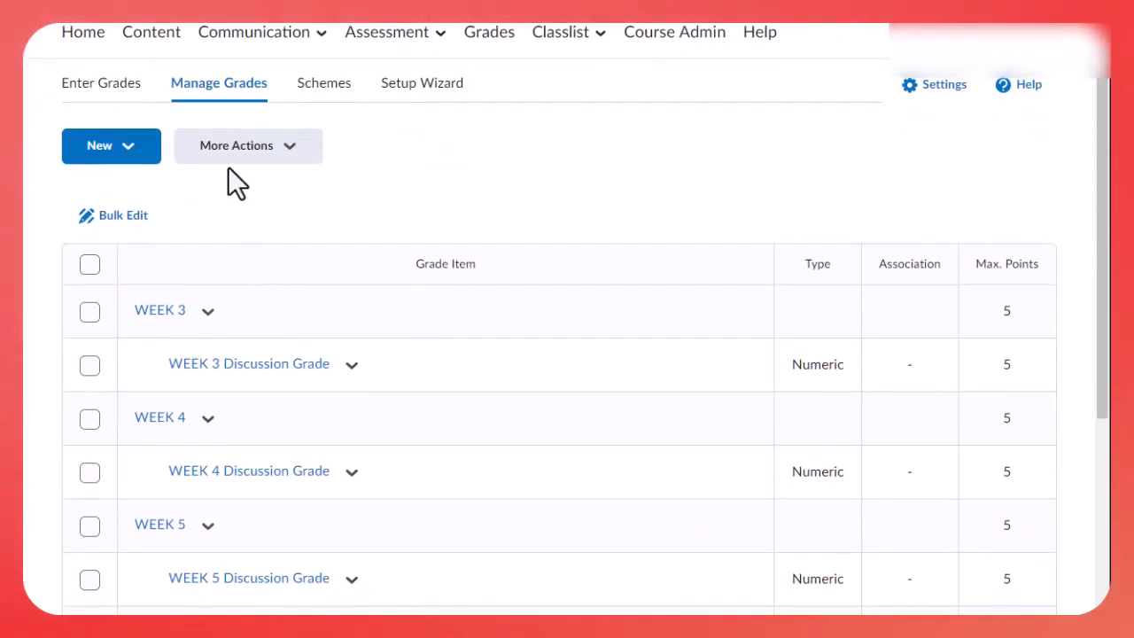
scroll(167, 398, "down", 2)
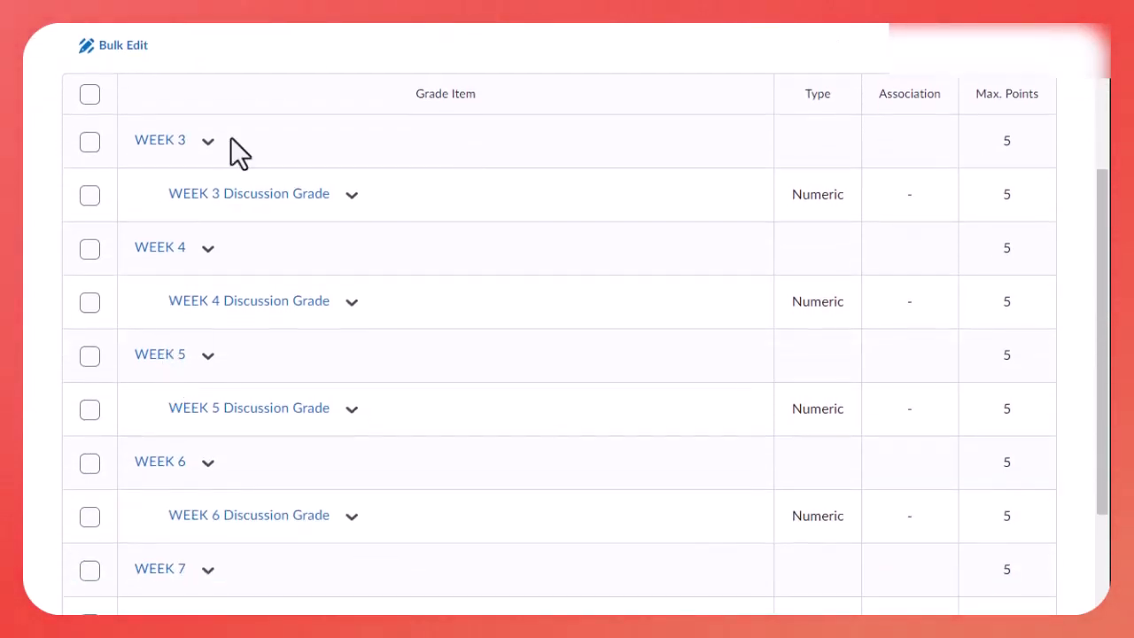
scroll(241, 195, "up", 2)
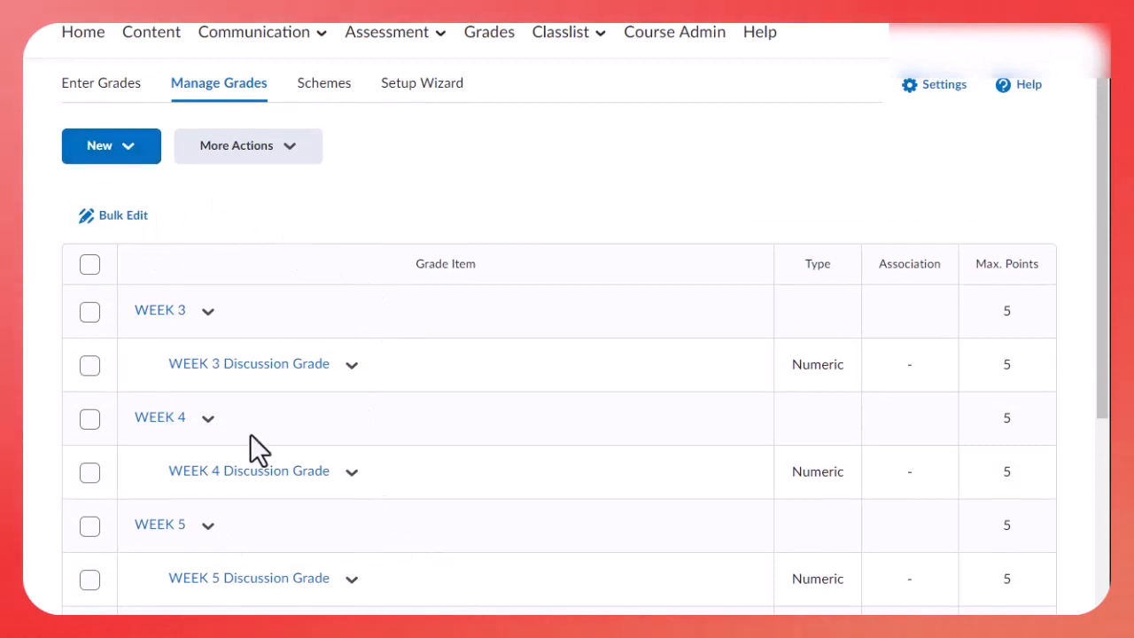
scroll(177, 310, "down", 2)
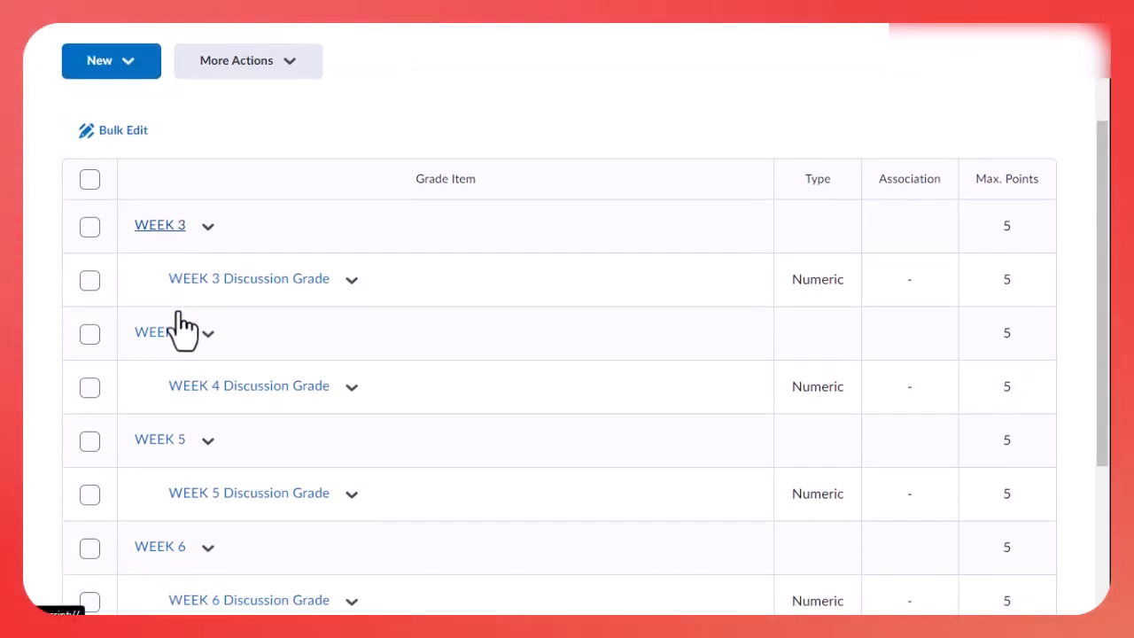
scroll(179, 310, "down", 2)
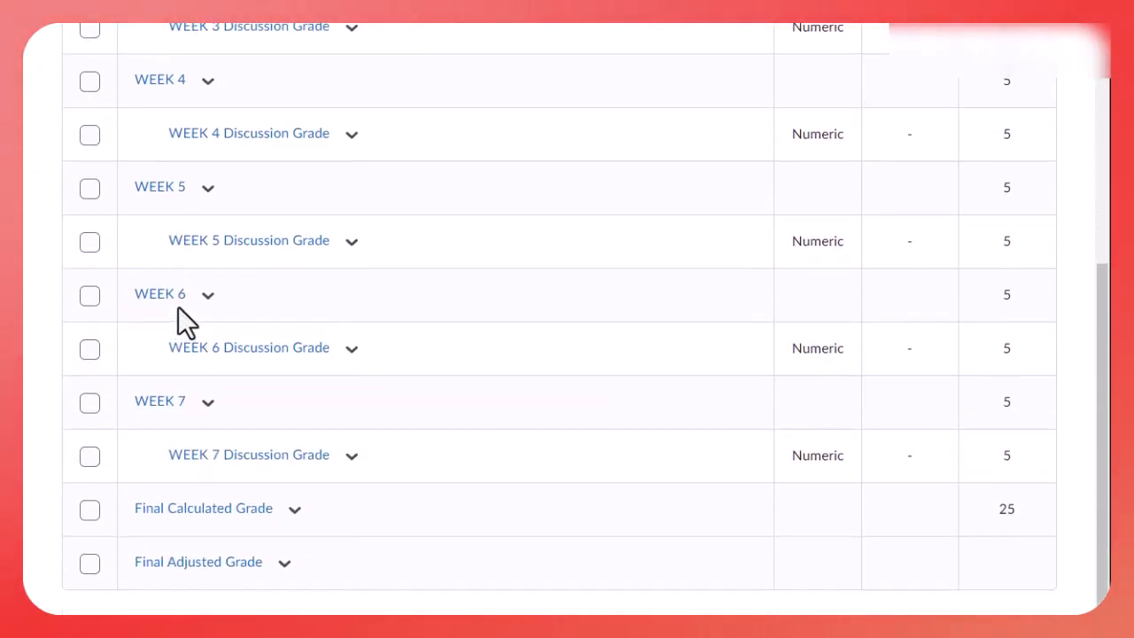
scroll(177, 416, "up", 4)
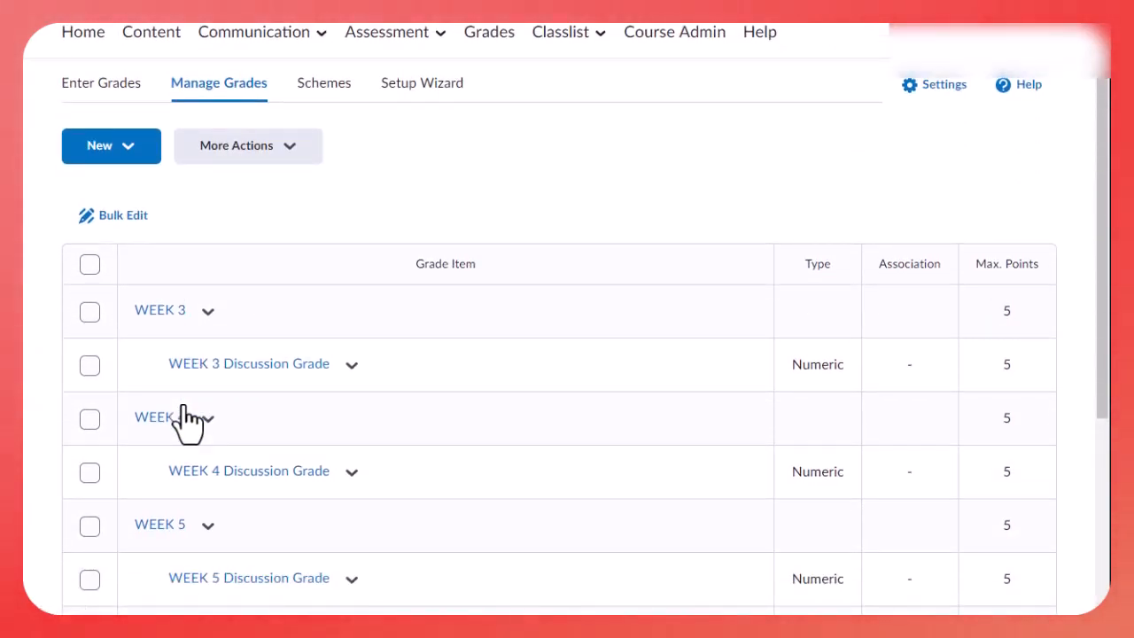
left_click(135, 160)
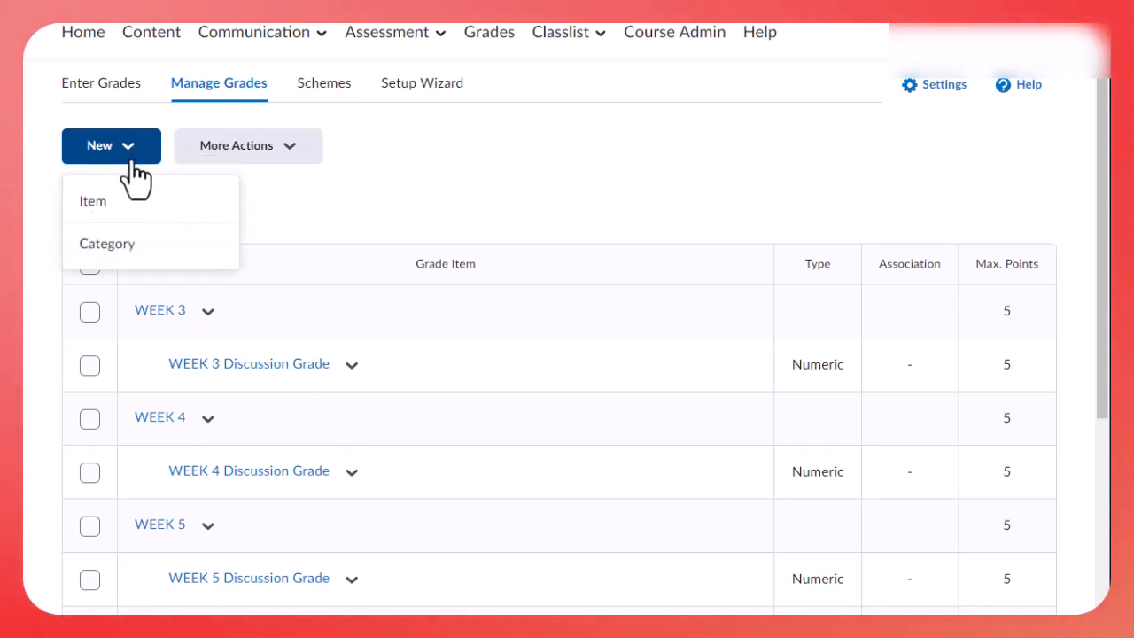
left_click(514, 231)
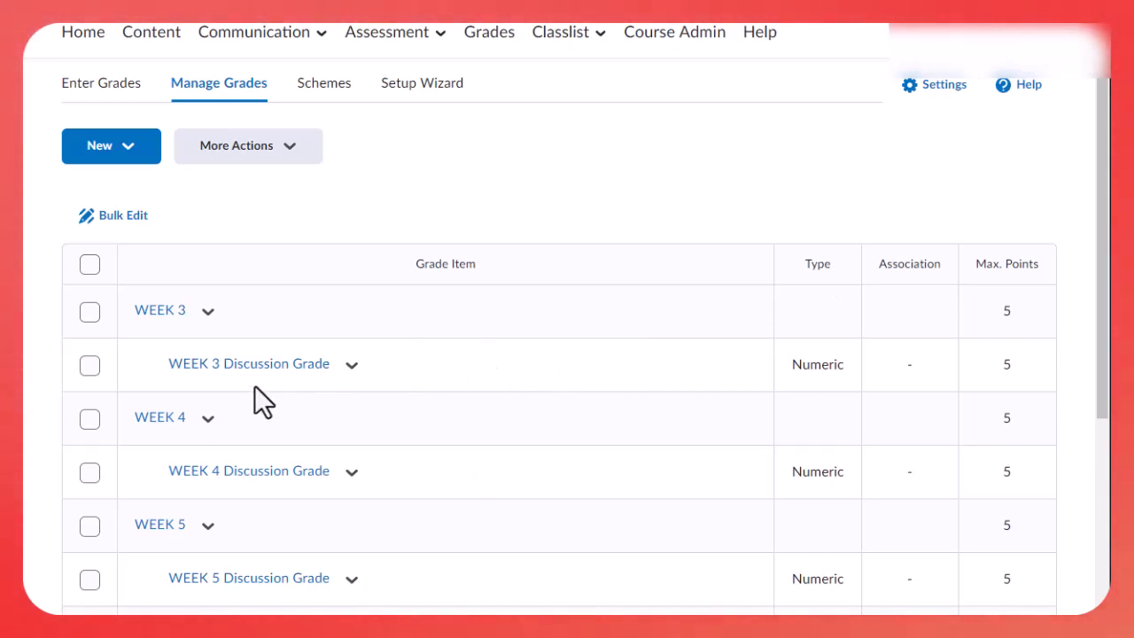
left_click(133, 149)
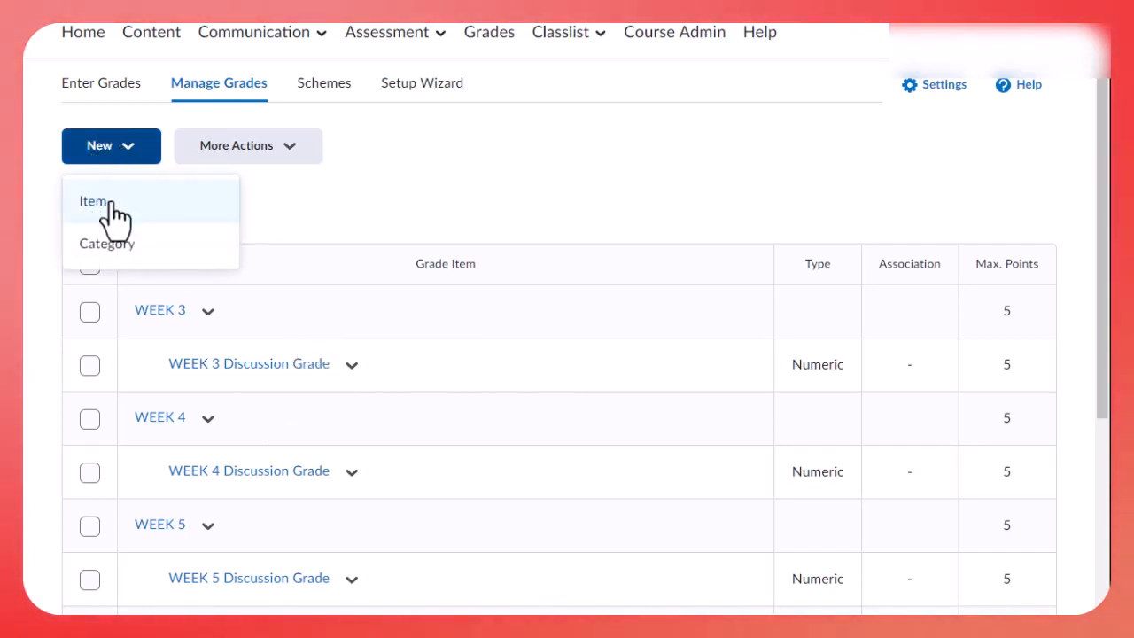
left_click(651, 217)
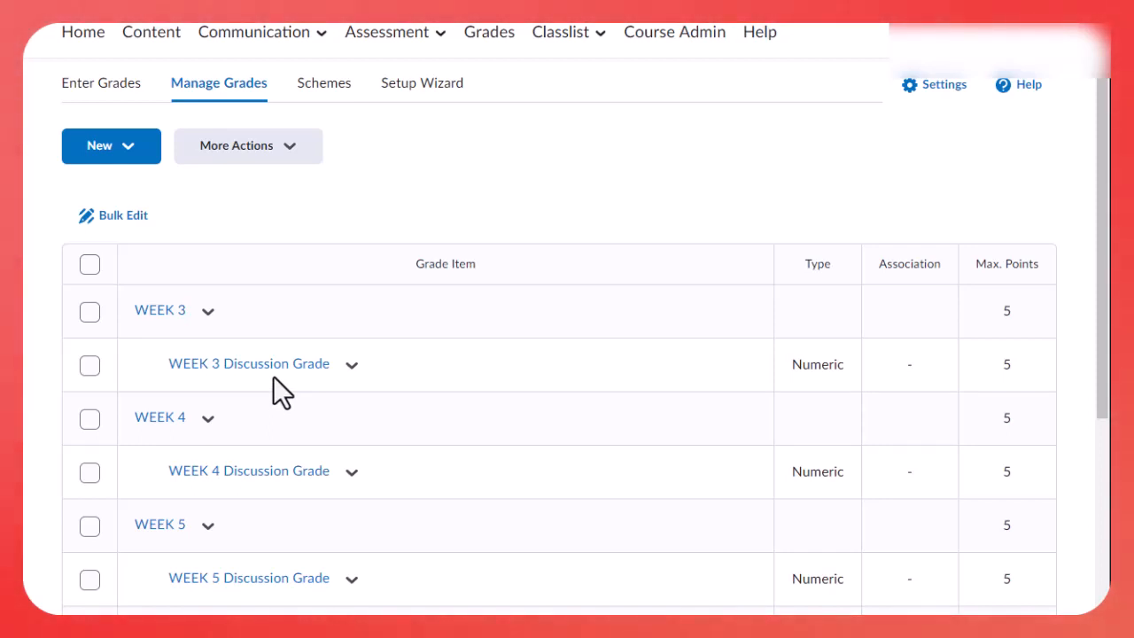
scroll(268, 387, "down", 2)
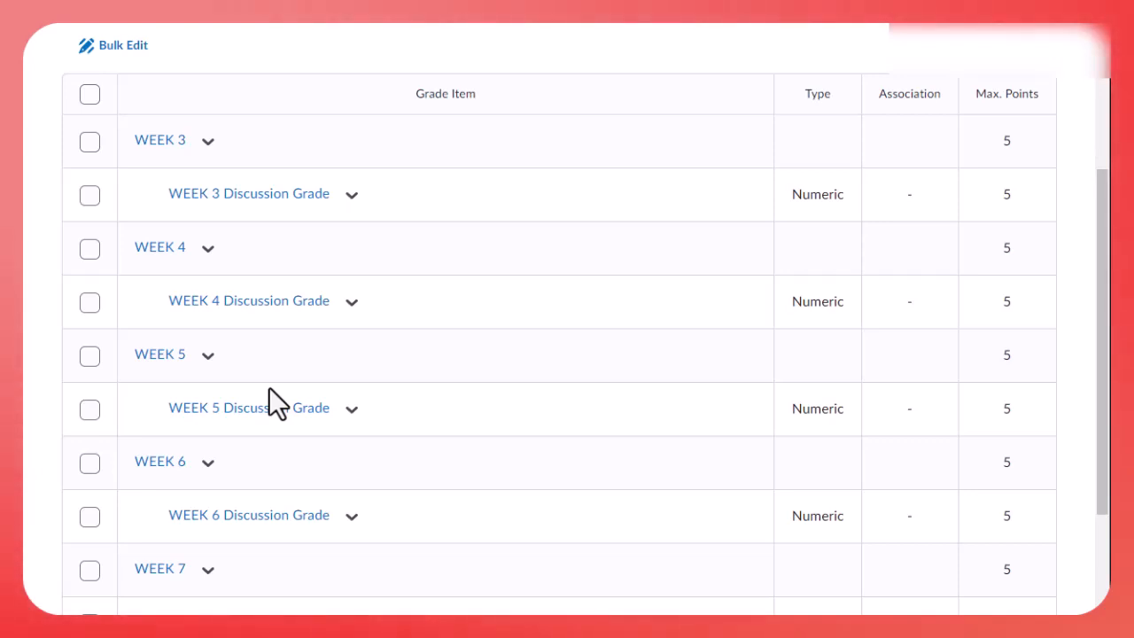
scroll(268, 386, "up", 3)
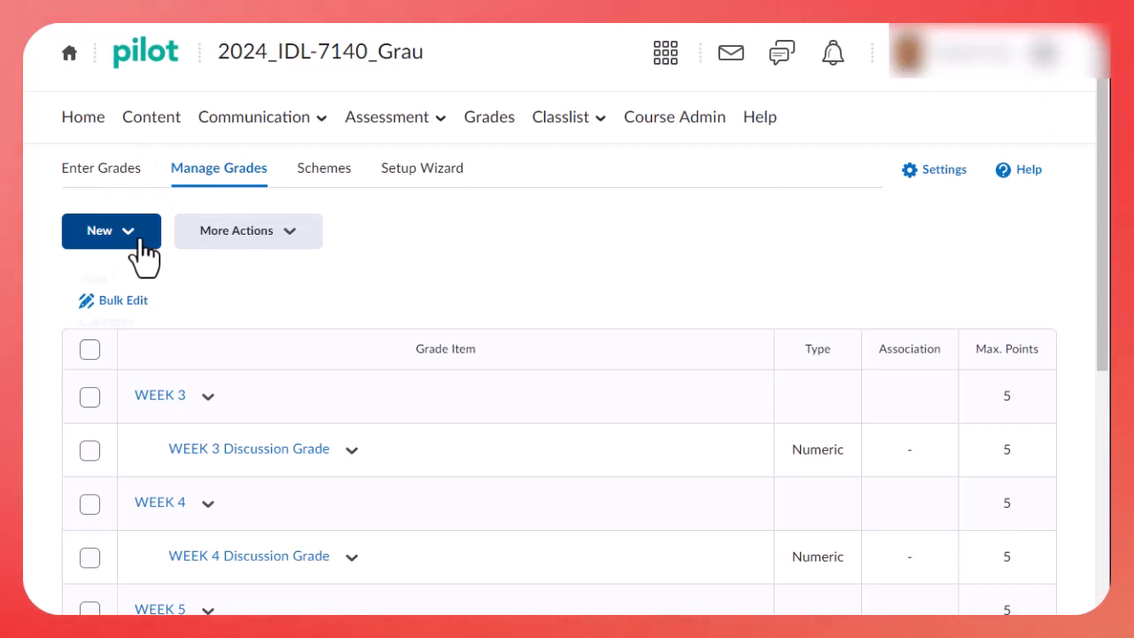
Create a new grade item of type Numeric and name it "Week #3 Dropbox".
left_click(142, 241)
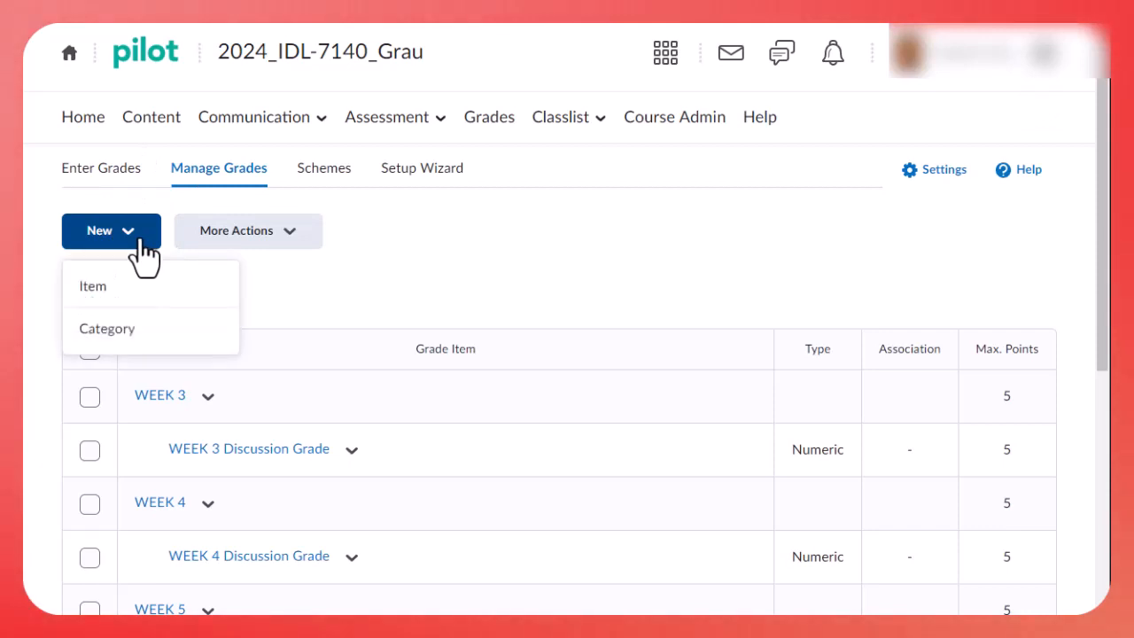
left_click(98, 294)
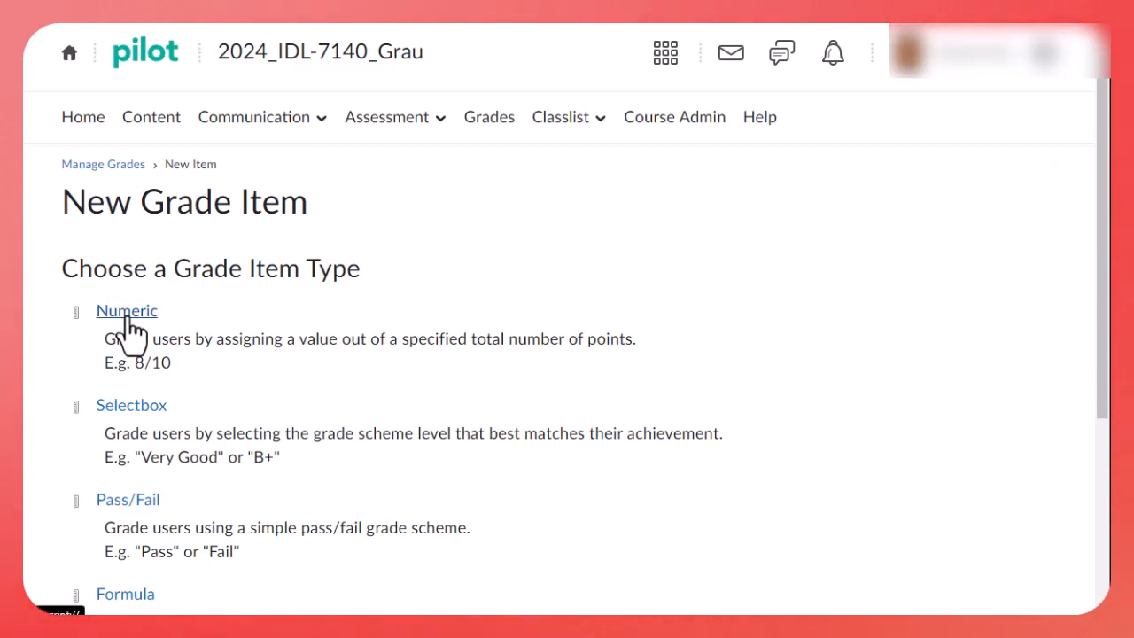
left_click(129, 319)
scroll(128, 321, "down", 1)
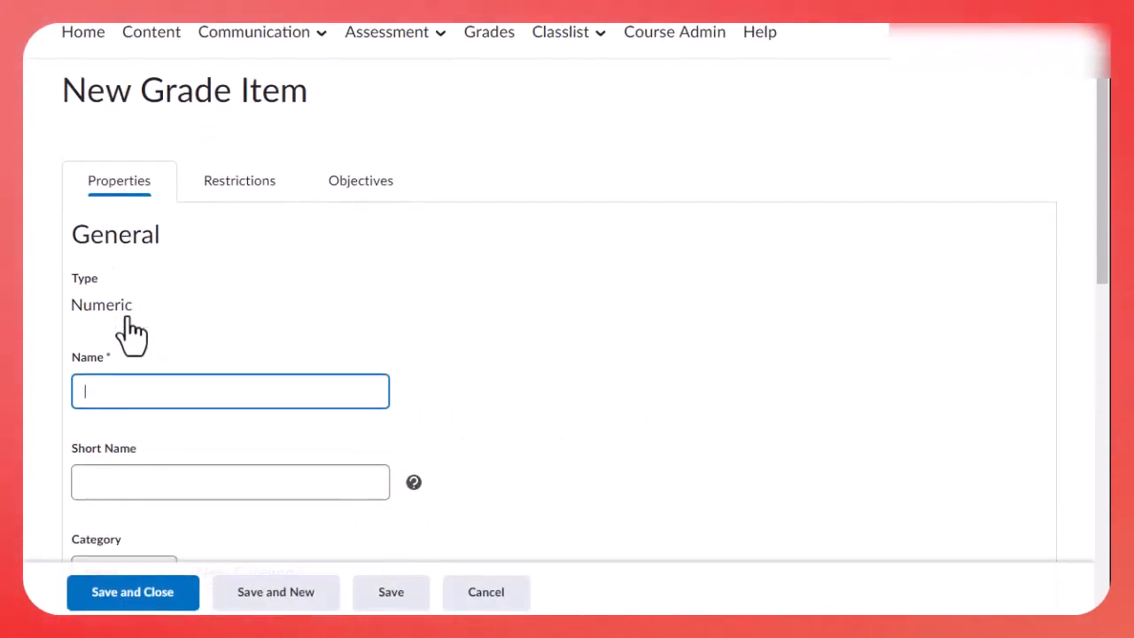
scroll(129, 332, "down", 1)
type("W")
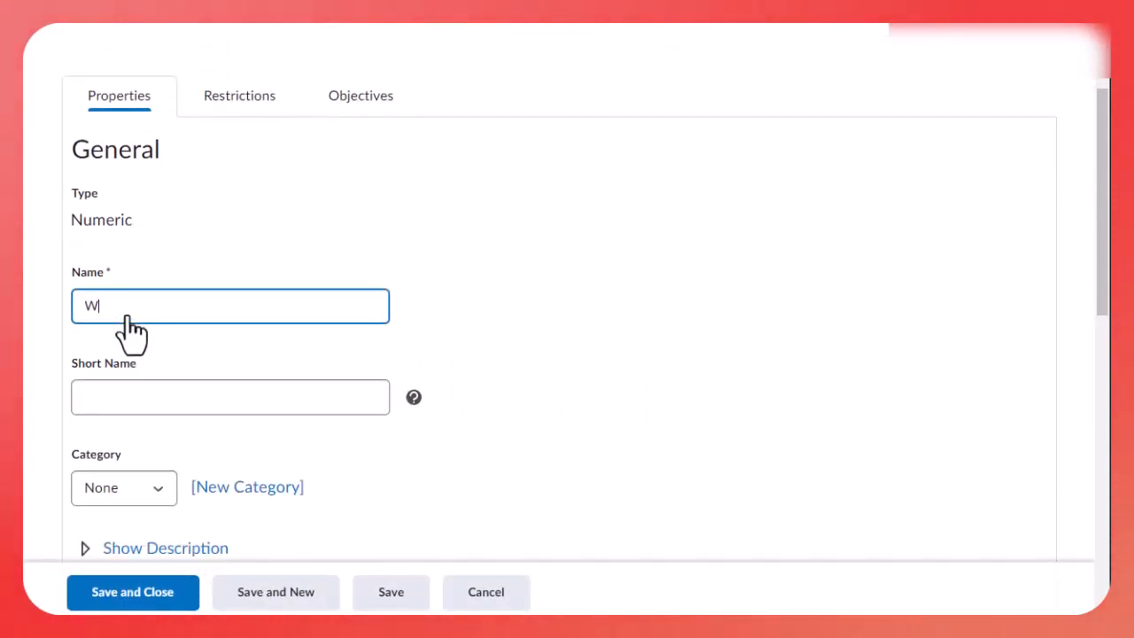
type("eek #3")
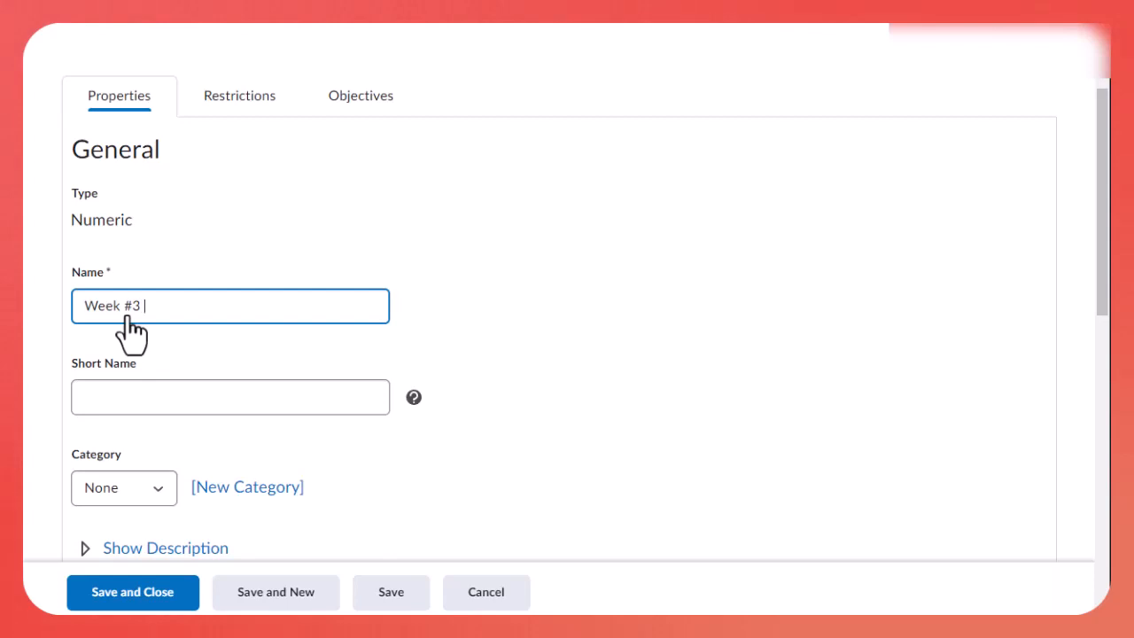
type(" Dropbox")
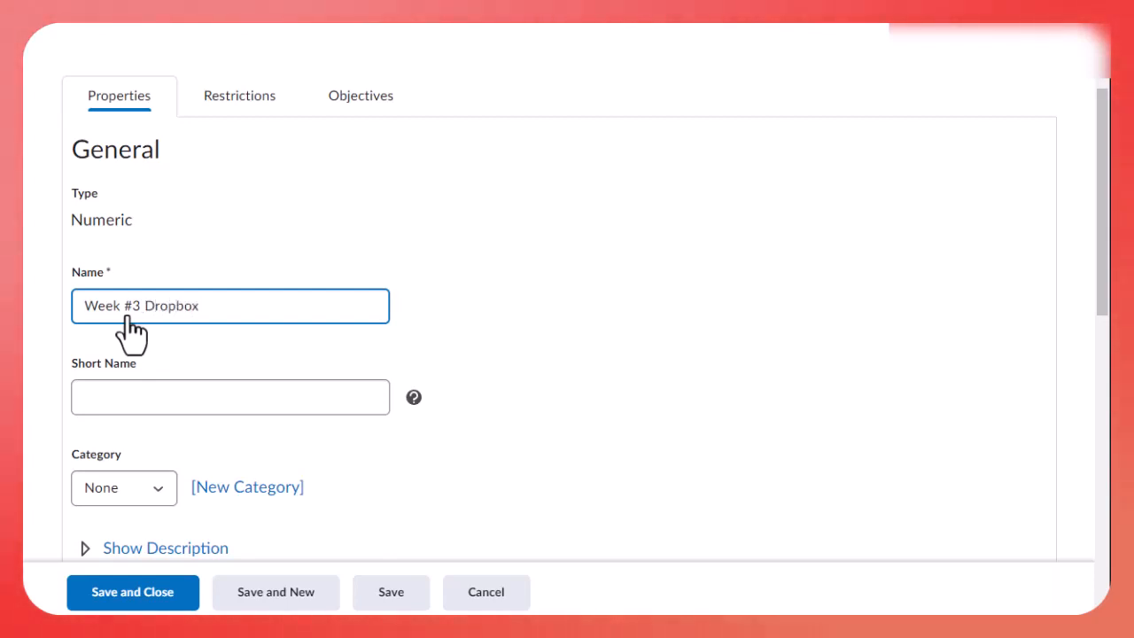
Assign the new grade item to the WEEK 3 category.
scroll(151, 332, "down", 3)
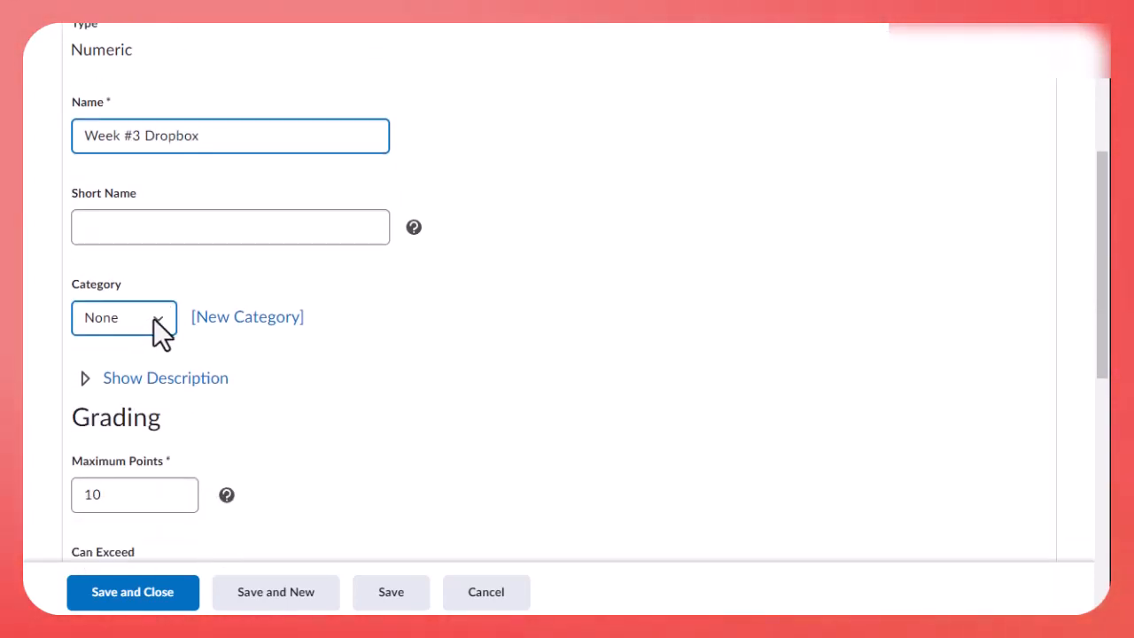
left_click(153, 319)
left_click(126, 364)
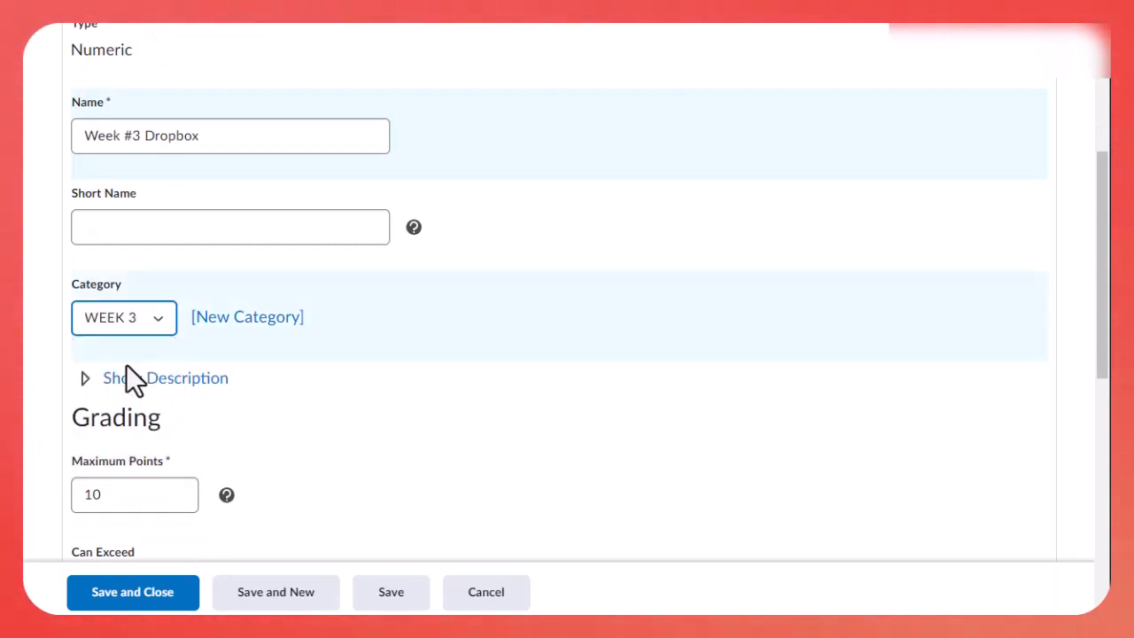
Save the Week #3 Dropbox grade item with a maximum of 10 points and return to the grade item list.
scroll(136, 408, "down", 2)
left_click(100, 319)
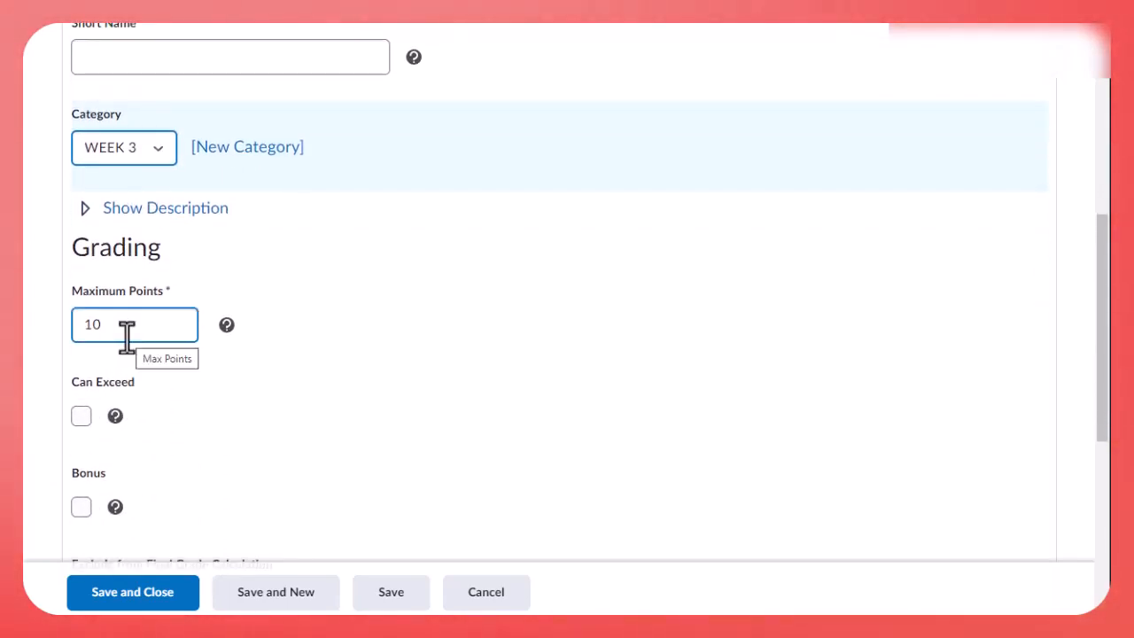
scroll(125, 337, "down", 4)
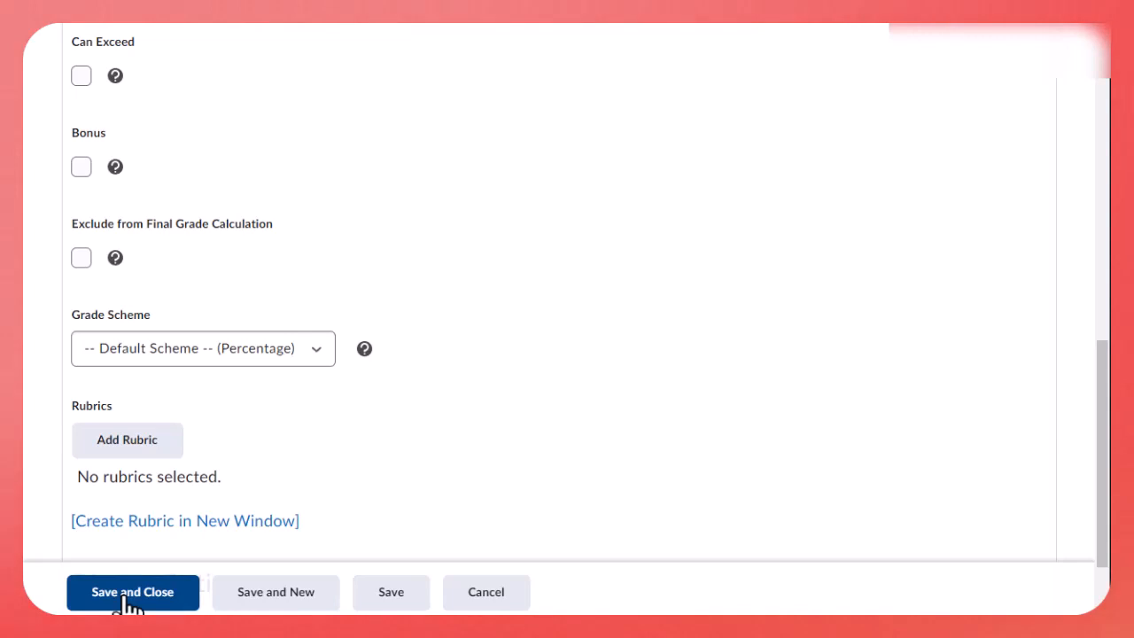
left_click(131, 600)
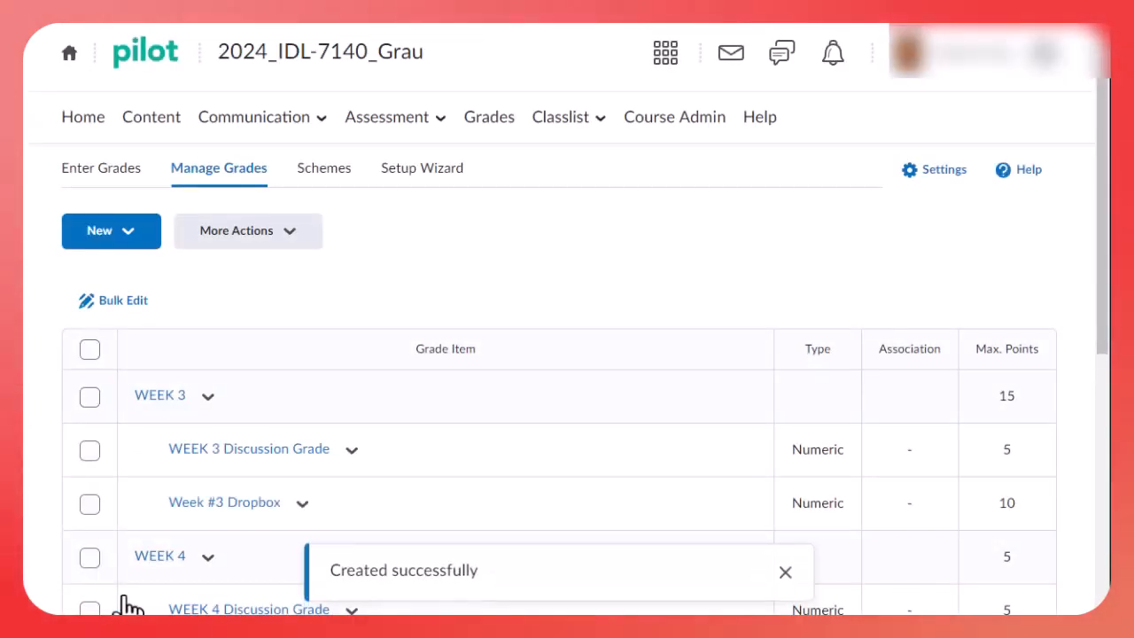
Create a new grade item of type Numeric and name it "Week #3 Quiz".
scroll(233, 468, "down", 2)
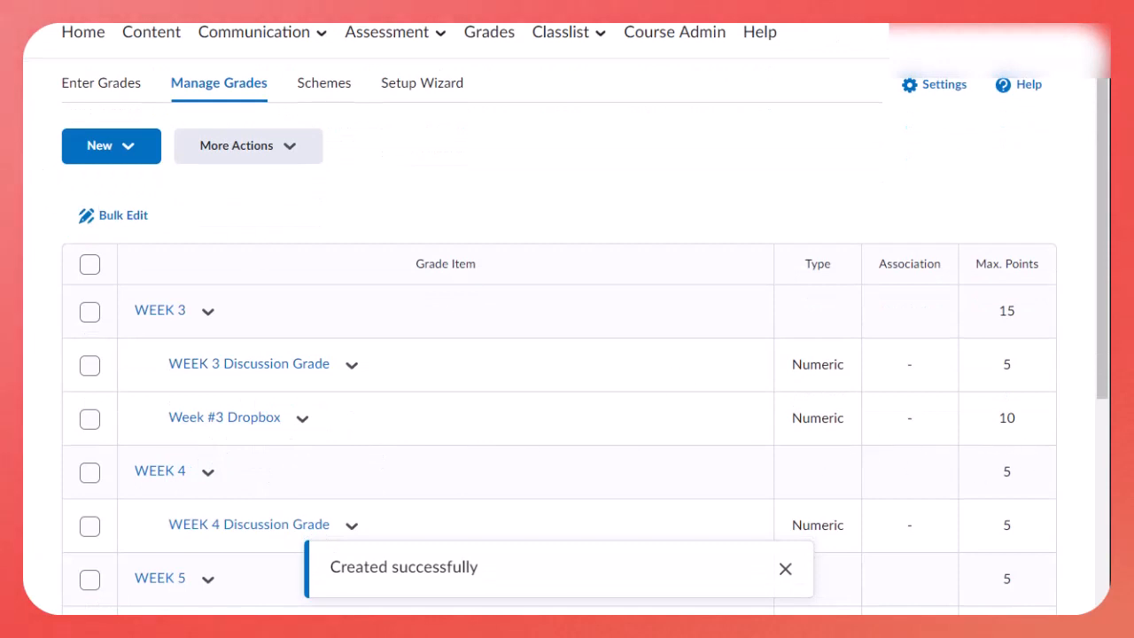
left_click(135, 149)
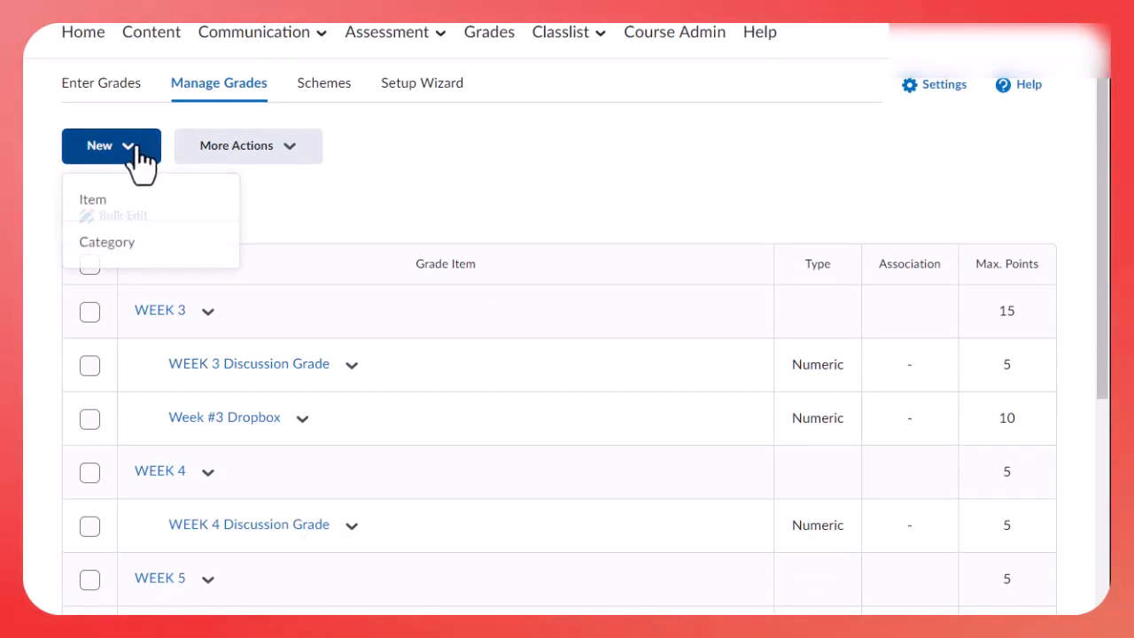
left_click(124, 202)
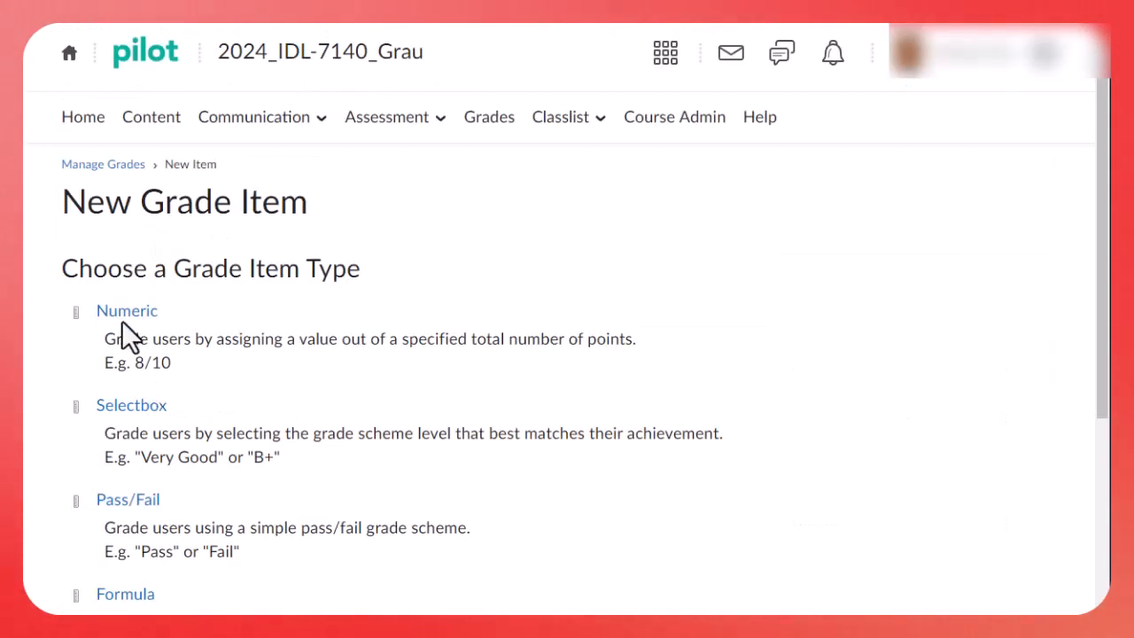
left_click(123, 318)
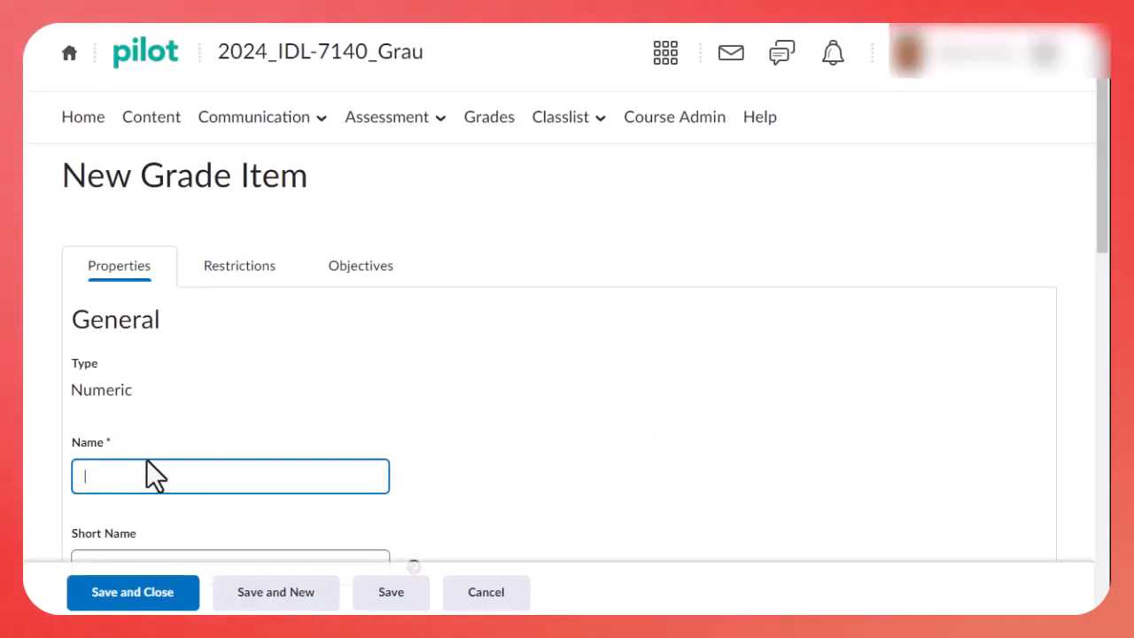
type("Week #")
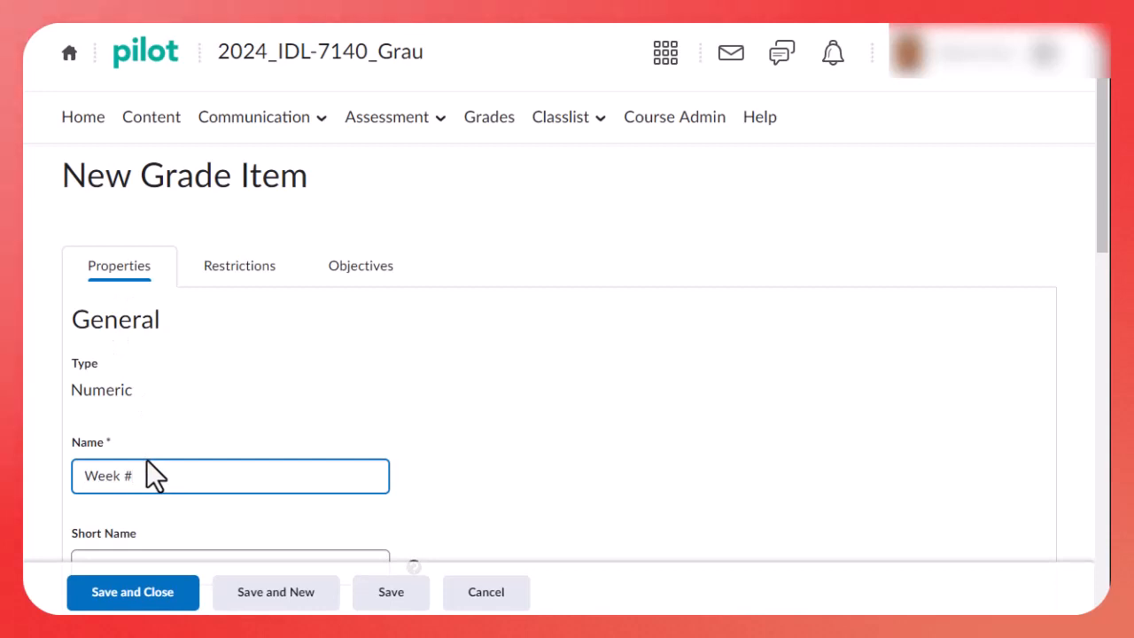
type("3 Quiz")
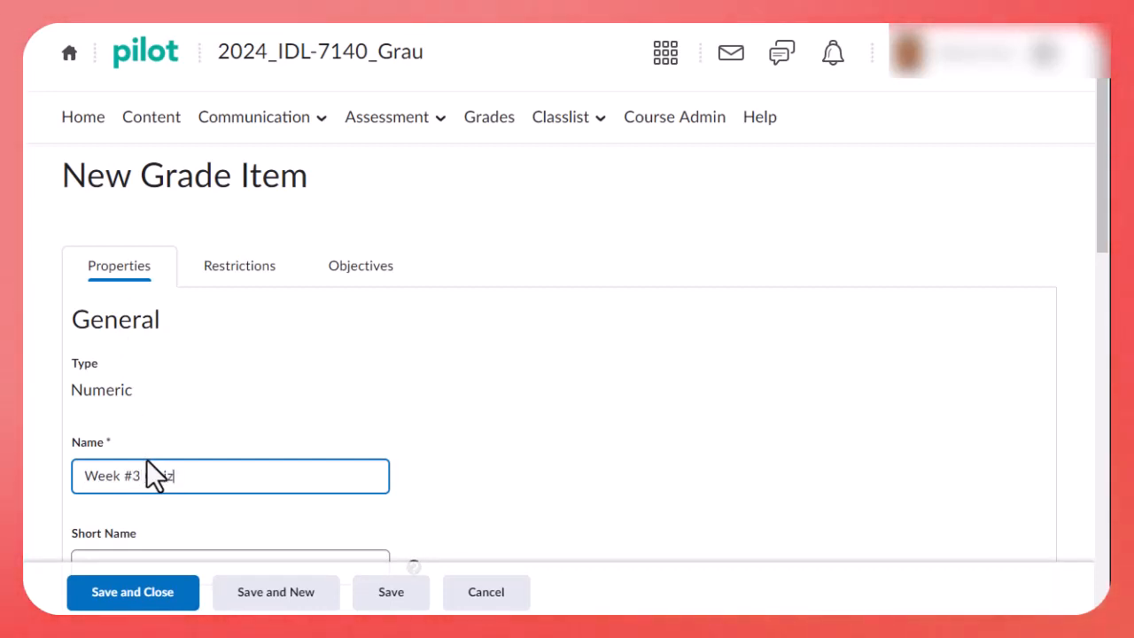
Assign the Week #3 Quiz item to the WEEK 3 category with a maximum of 10 points and save it, starting another new item.
scroll(501, 463, "down", 2)
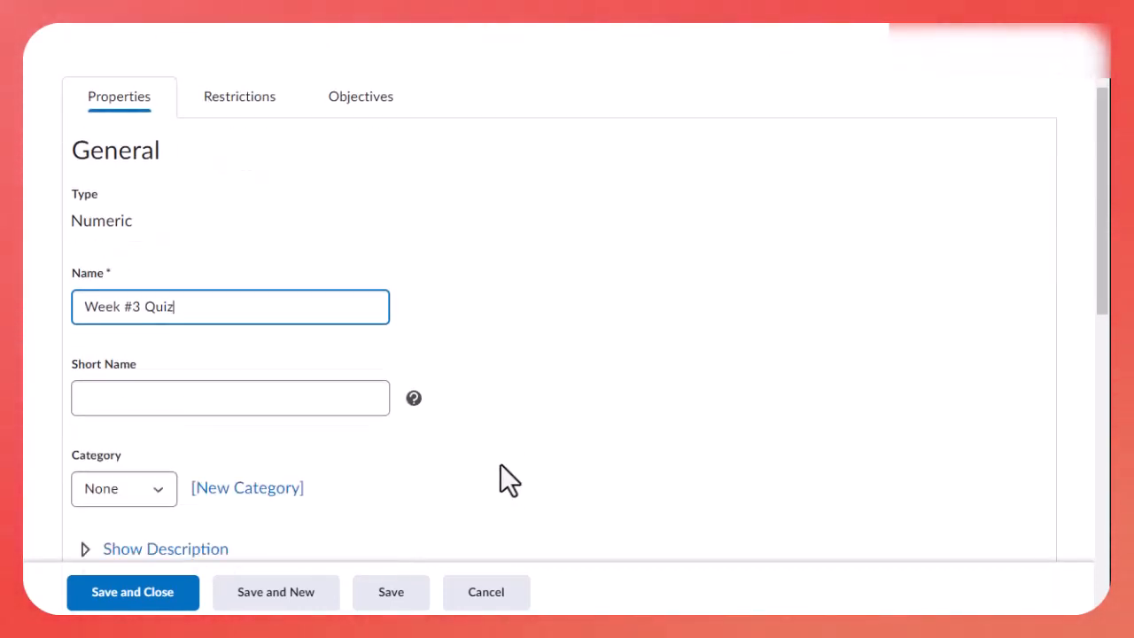
scroll(310, 447, "down", 2)
left_click(140, 317)
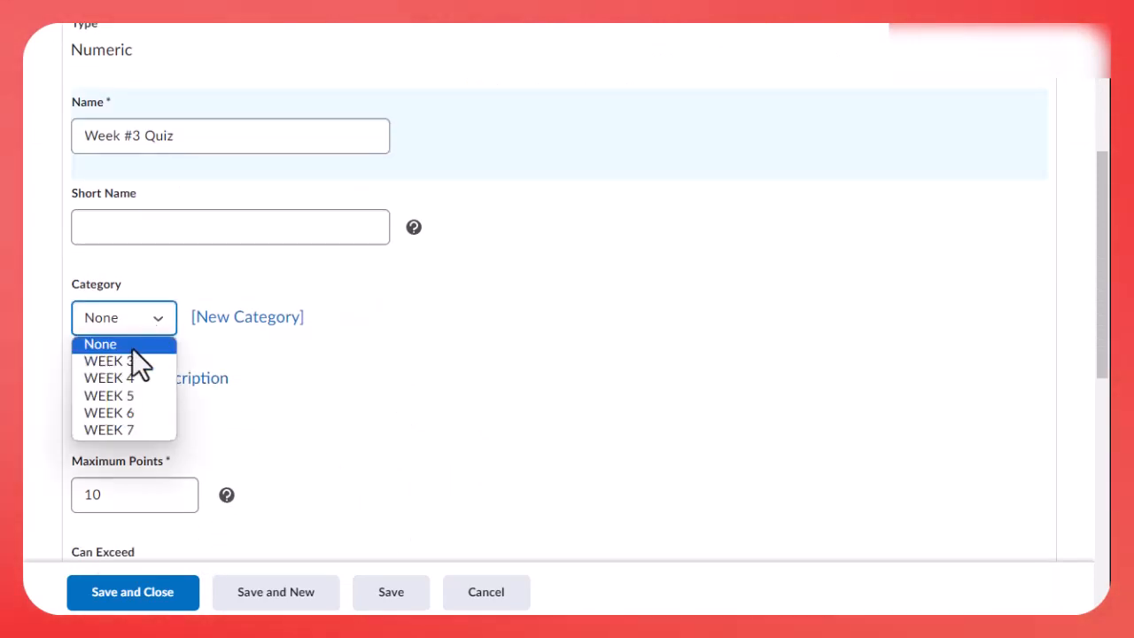
left_click(133, 359)
scroll(177, 373, "down", 2)
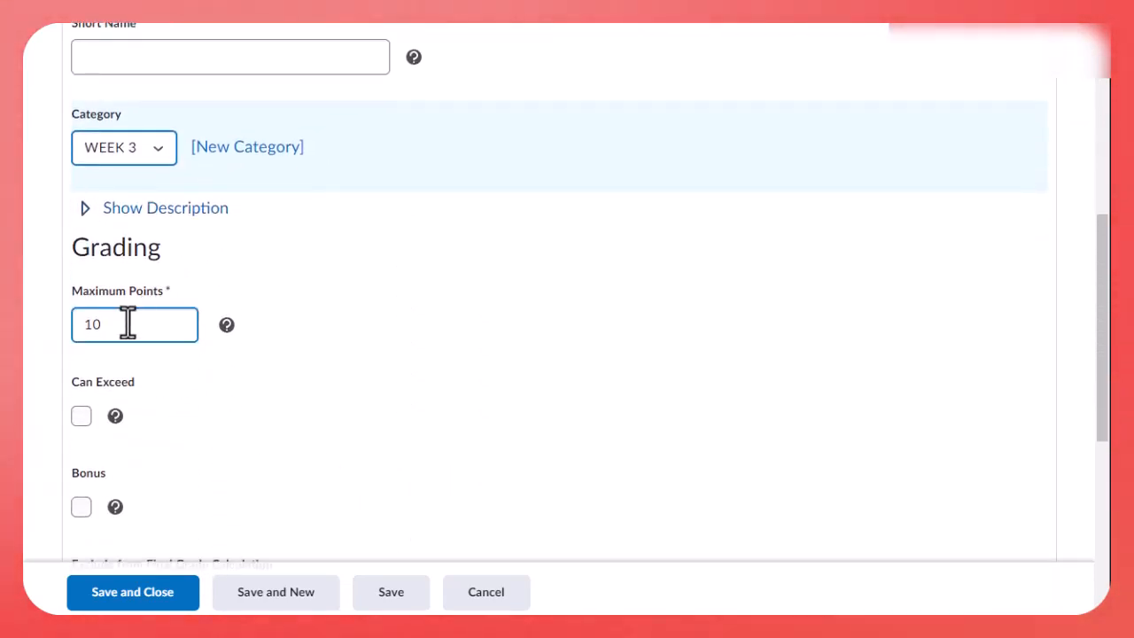
scroll(129, 324, "down", 3)
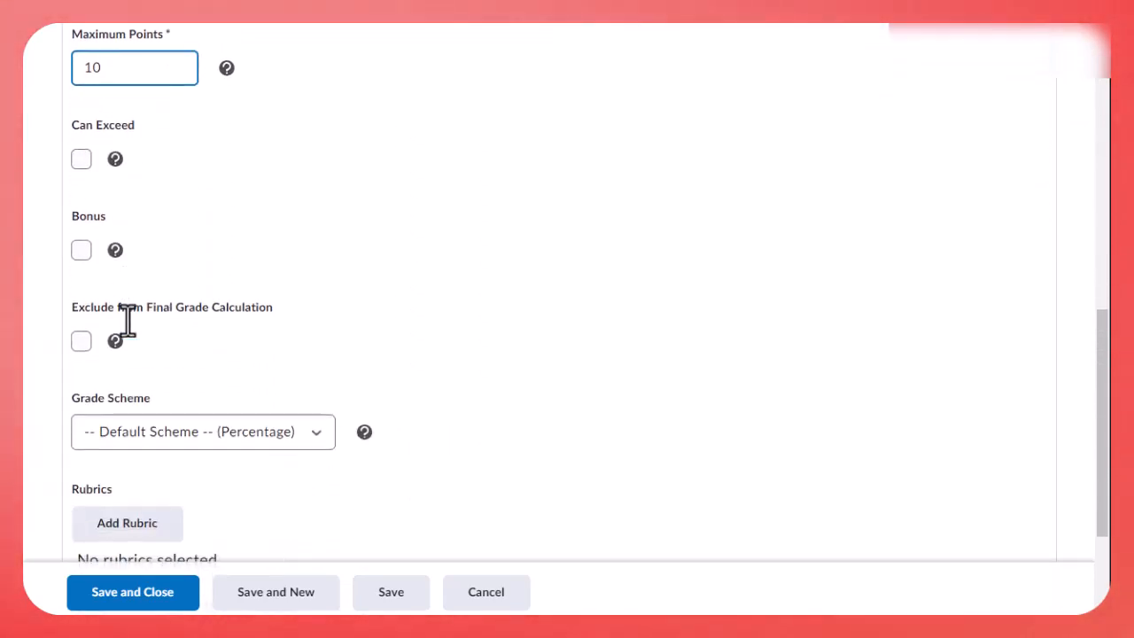
scroll(128, 322, "down", 1)
left_click(274, 596)
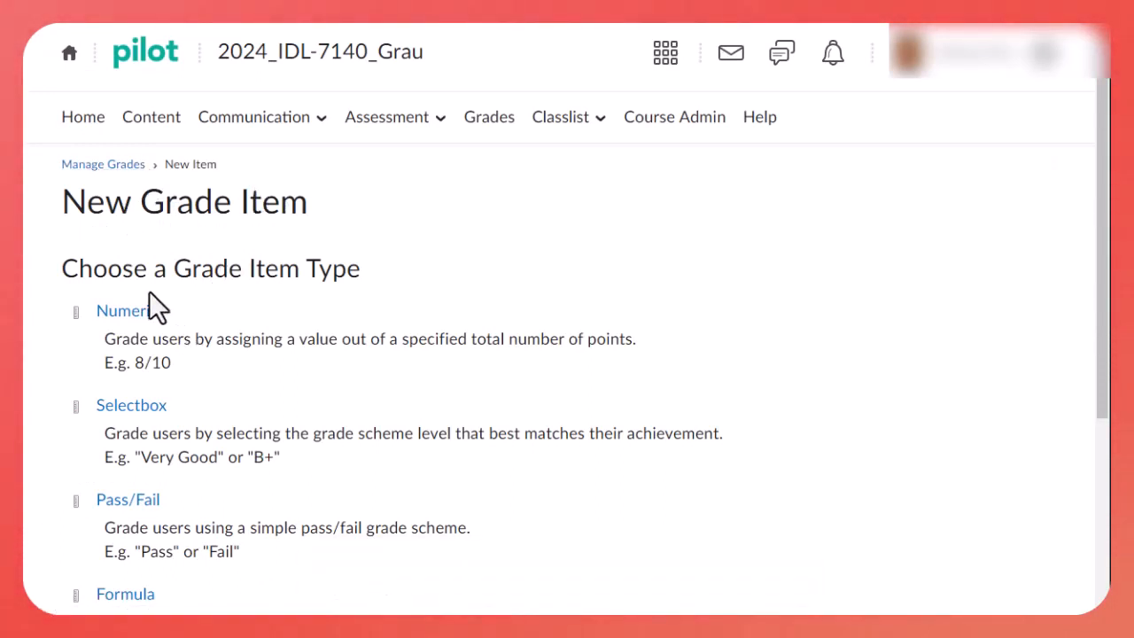
Choose the Numeric type for the new grade item and name it "Week #4 Dropbox".
left_click(104, 317)
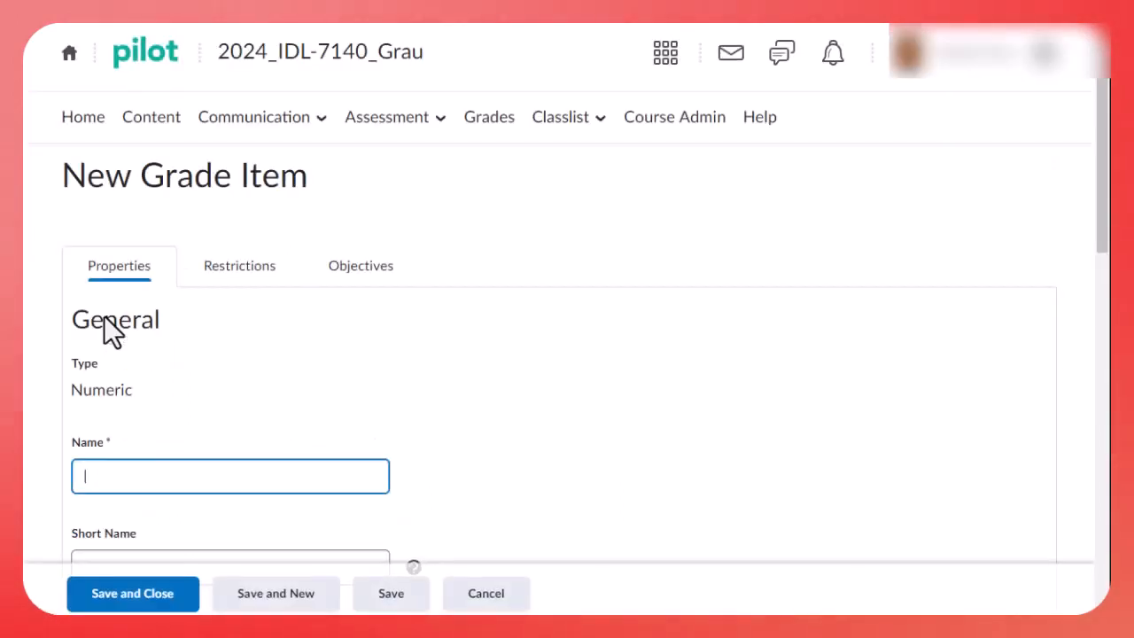
scroll(127, 438, "down", 1)
type("Week ")
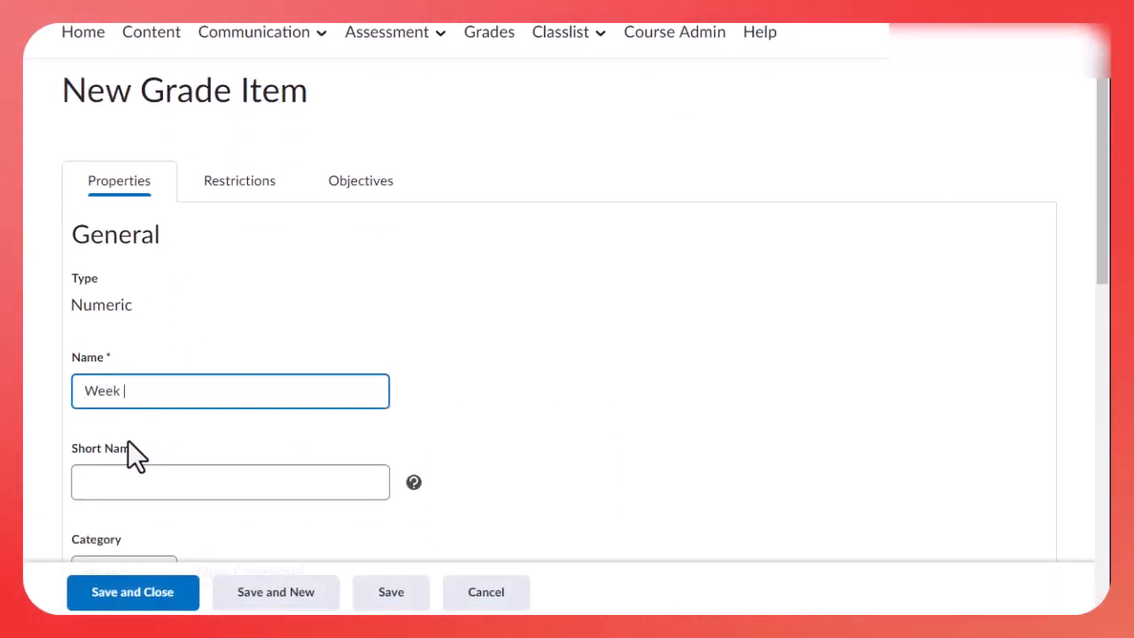
type("#4 D")
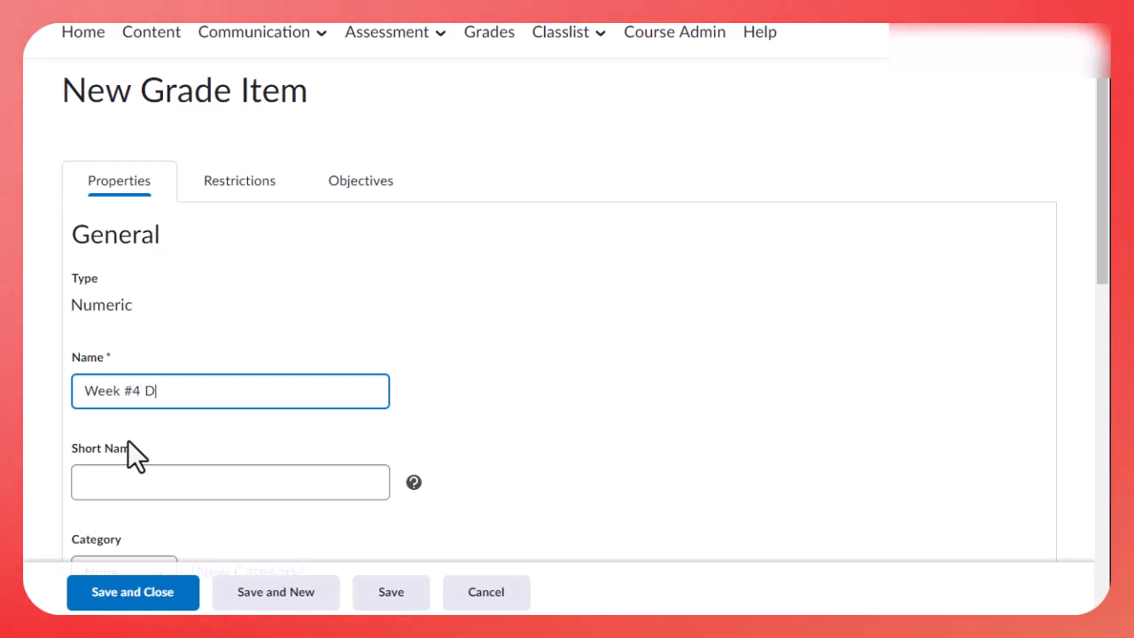
type("ropbox")
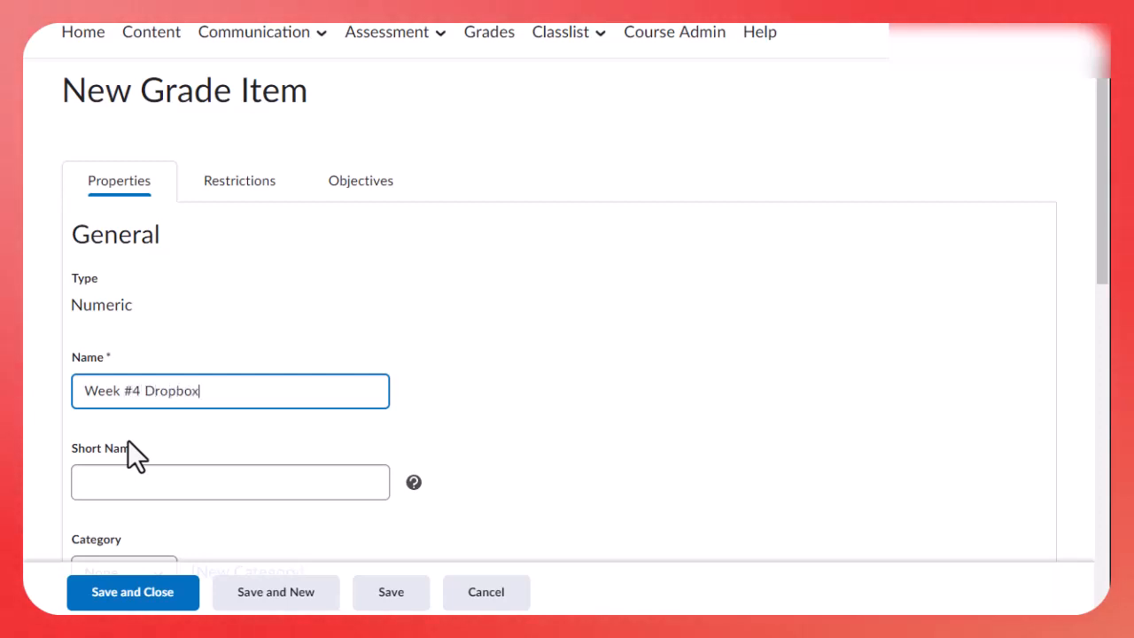
Assign the Week #4 Dropbox item to the WEEK 4 category and save it, starting another new item.
scroll(128, 440, "down", 2)
left_click(140, 406)
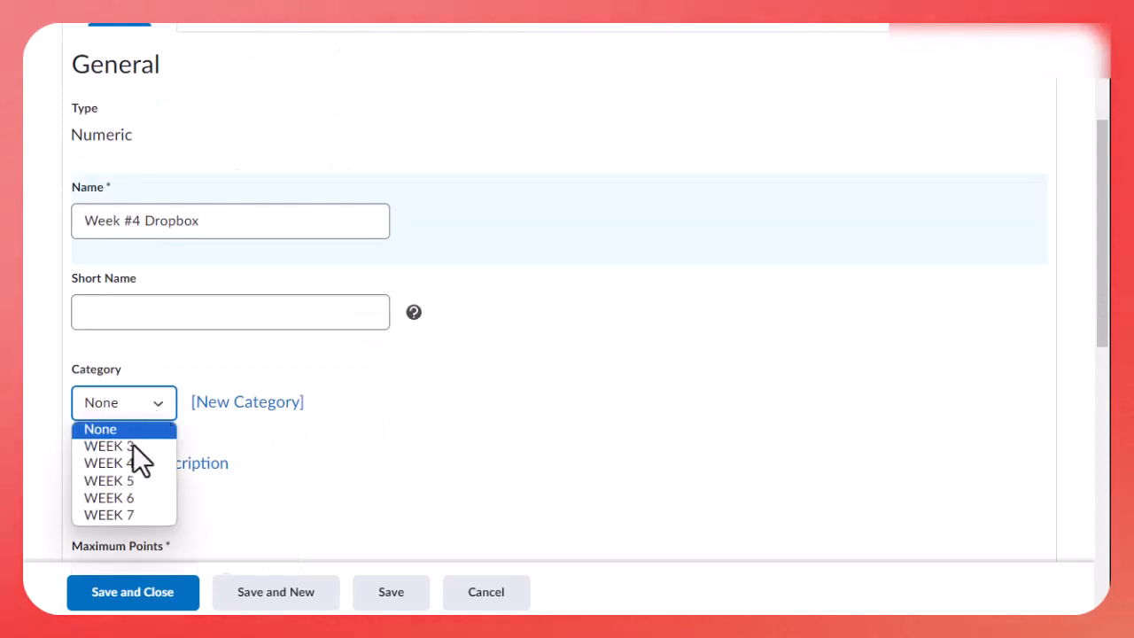
left_click(133, 446)
scroll(132, 464, "down", 4)
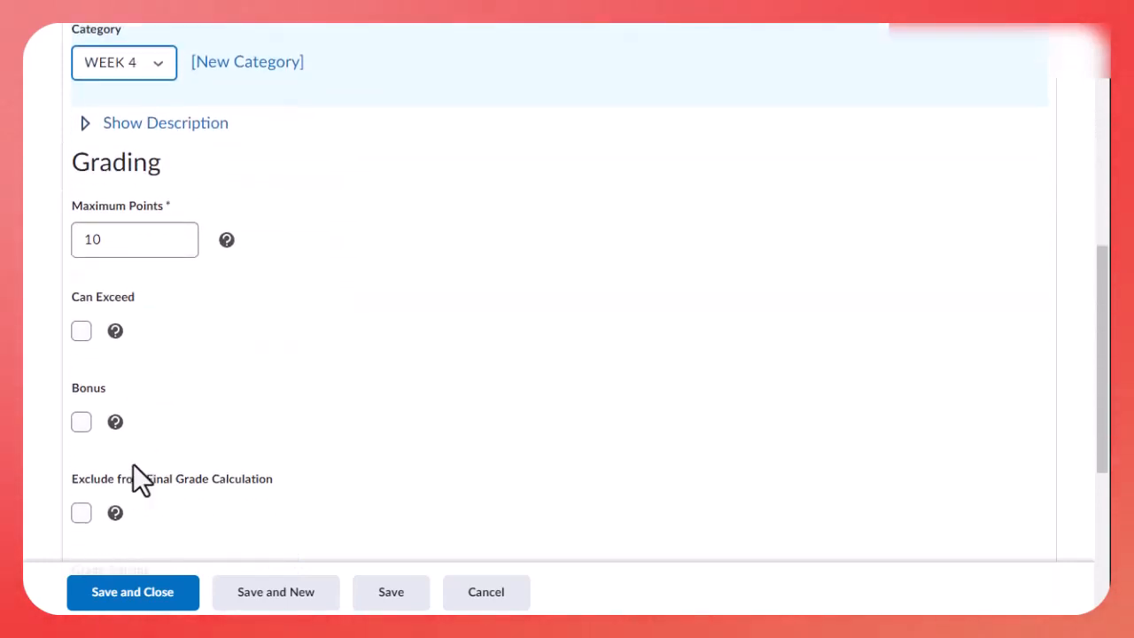
scroll(133, 458, "down", 3)
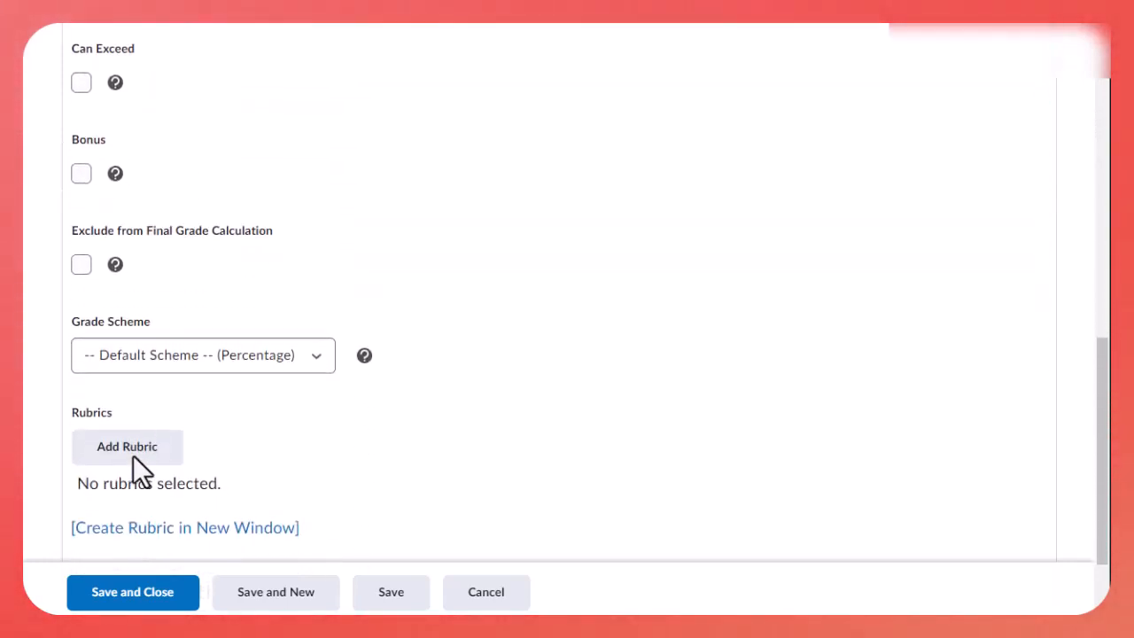
left_click(264, 597)
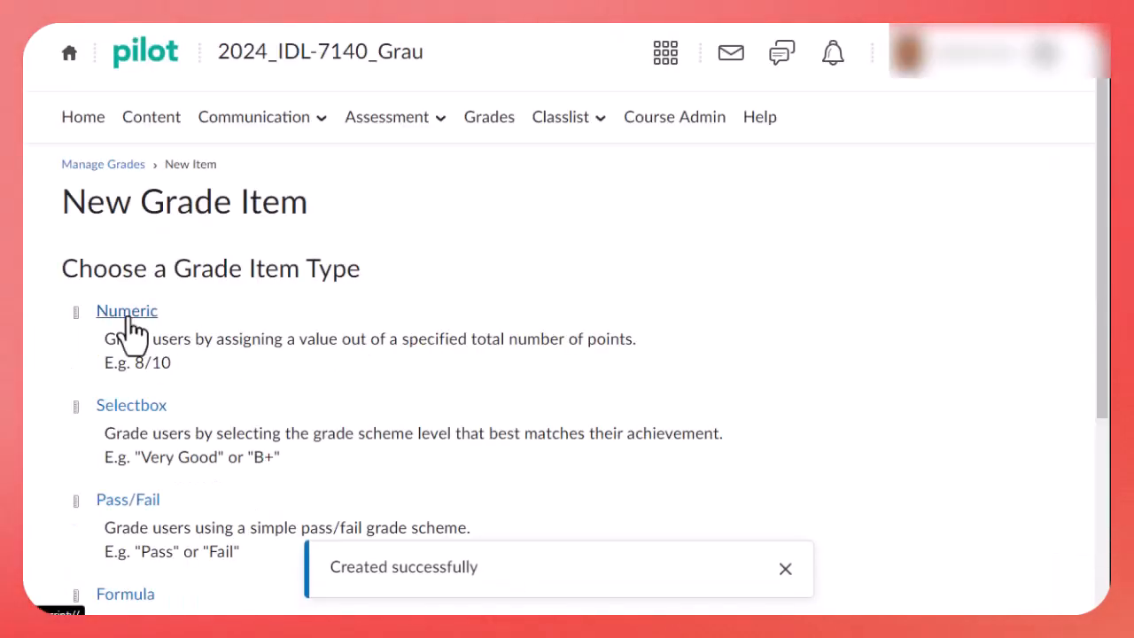
Choose the Numeric type for the new grade item and name it "Week #4 Quiz".
left_click(128, 320)
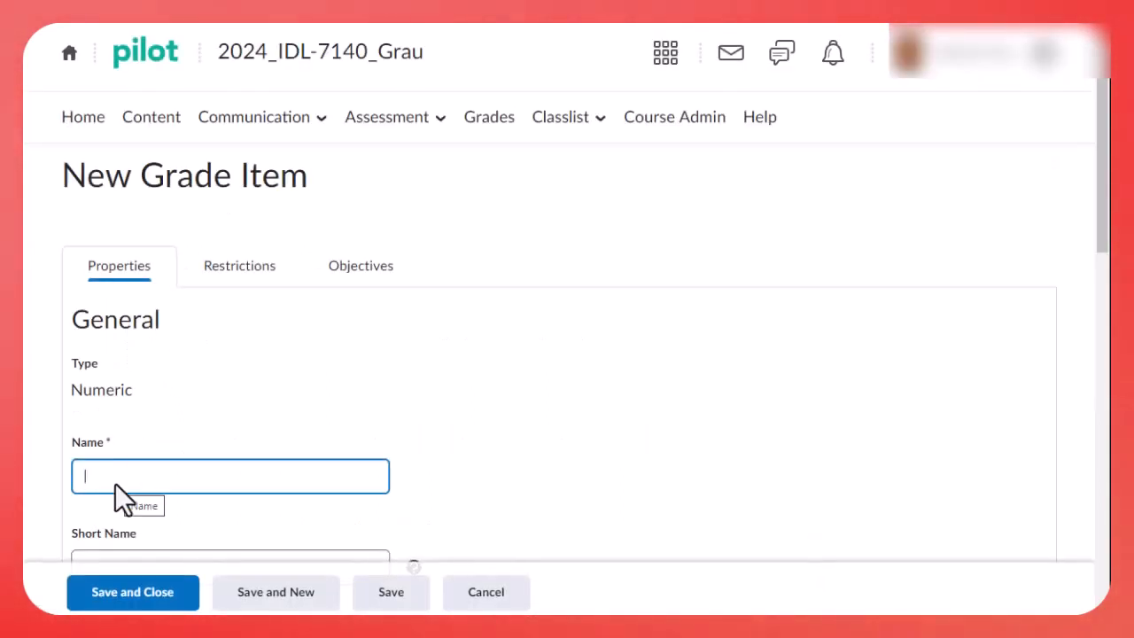
type("Week")
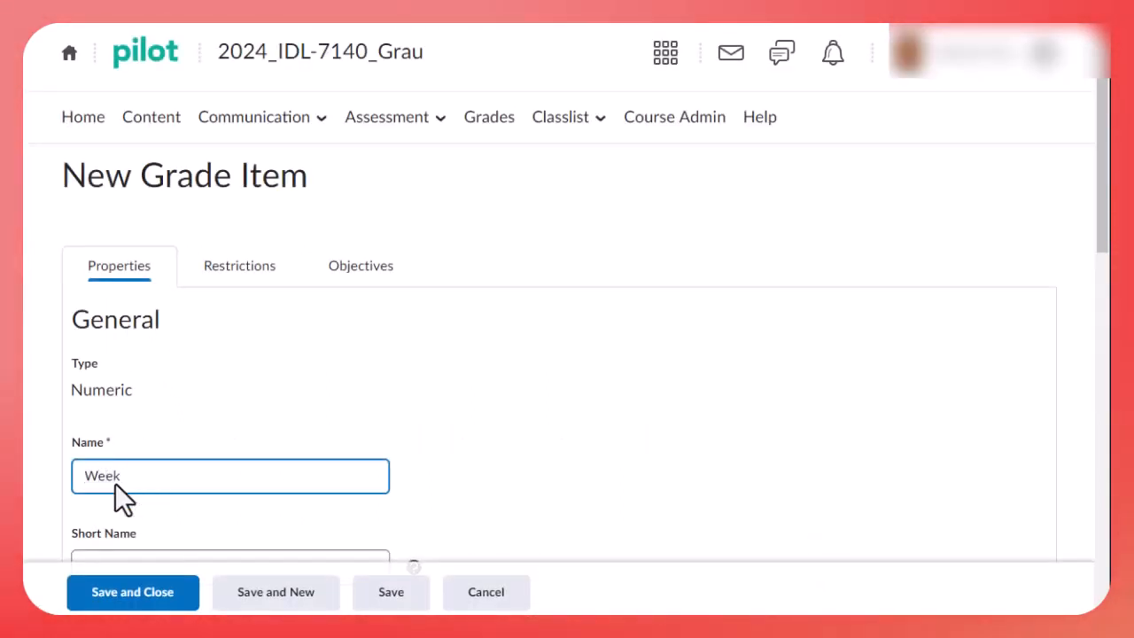
type(" #4 Quiz")
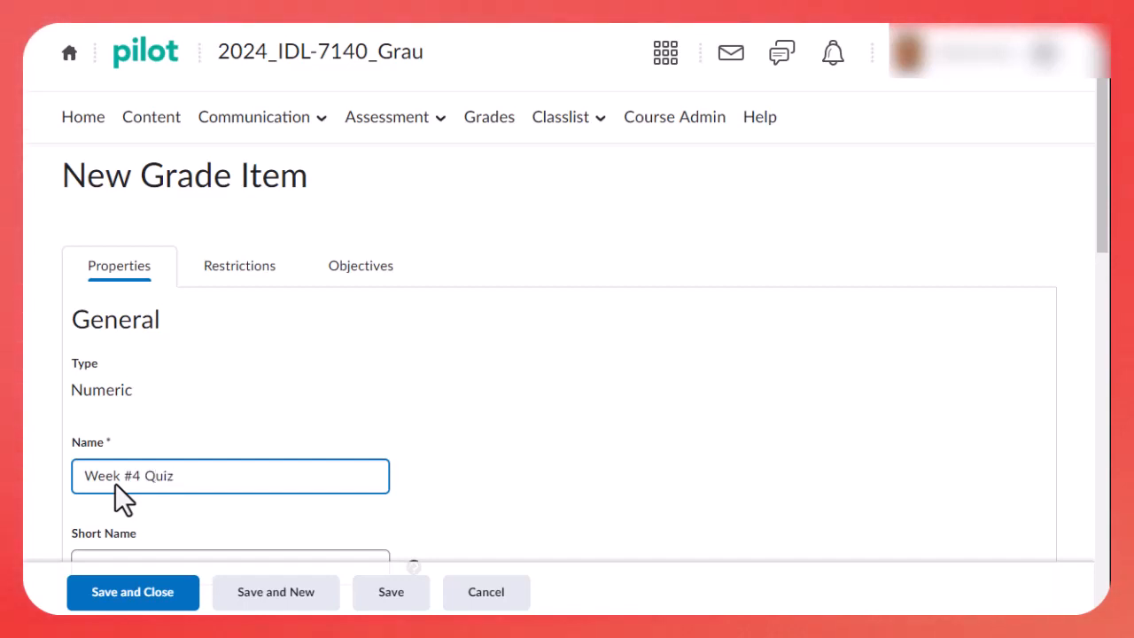
Assign the Week #4 Quiz item to the WEEK 4 category and save it, starting another new item.
scroll(115, 483, "down", 3)
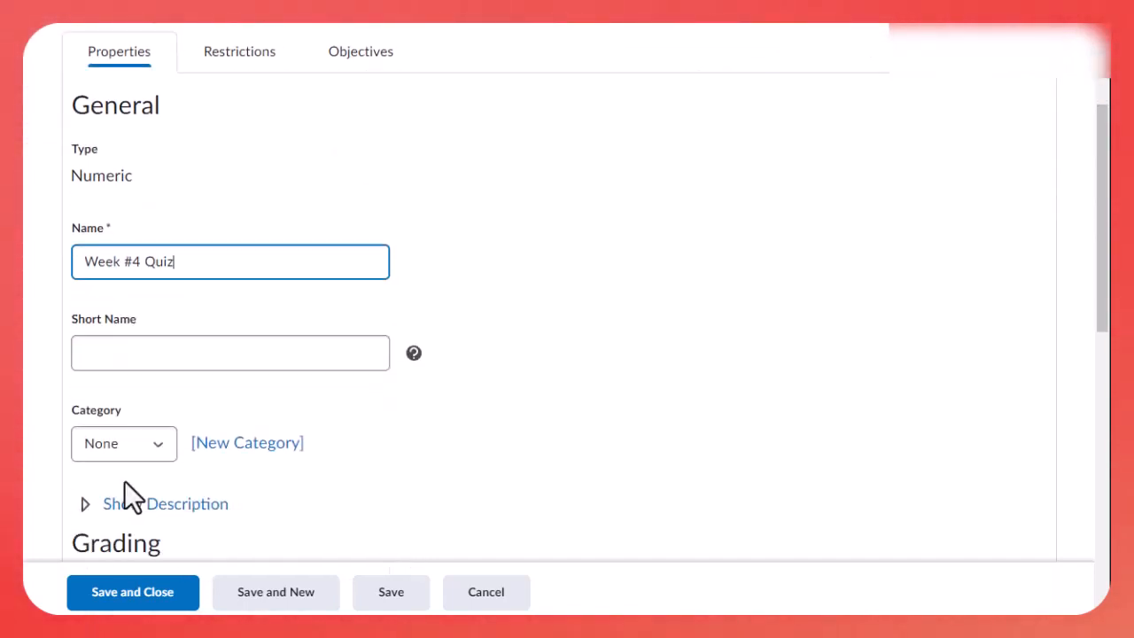
left_click(137, 403)
left_click(121, 463)
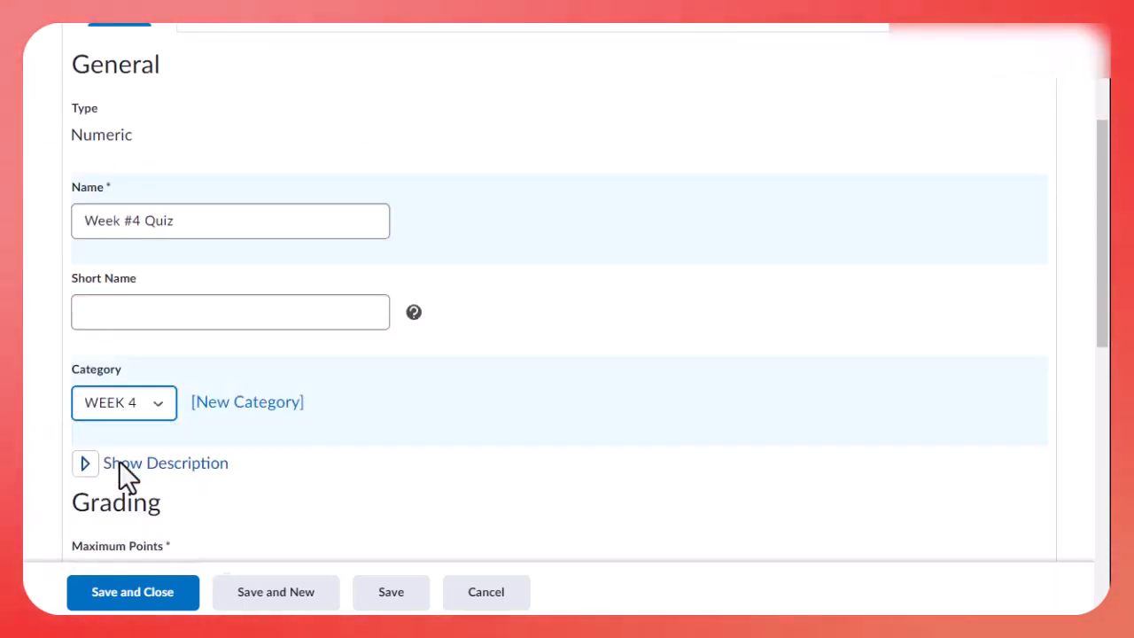
scroll(121, 461, "down", 3)
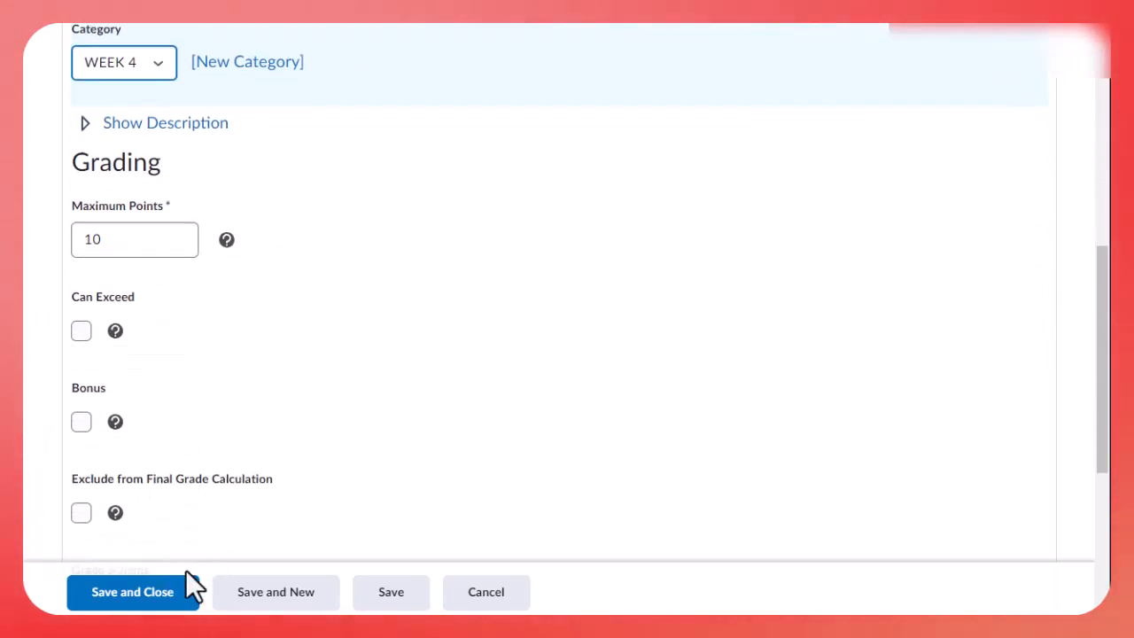
left_click(292, 592)
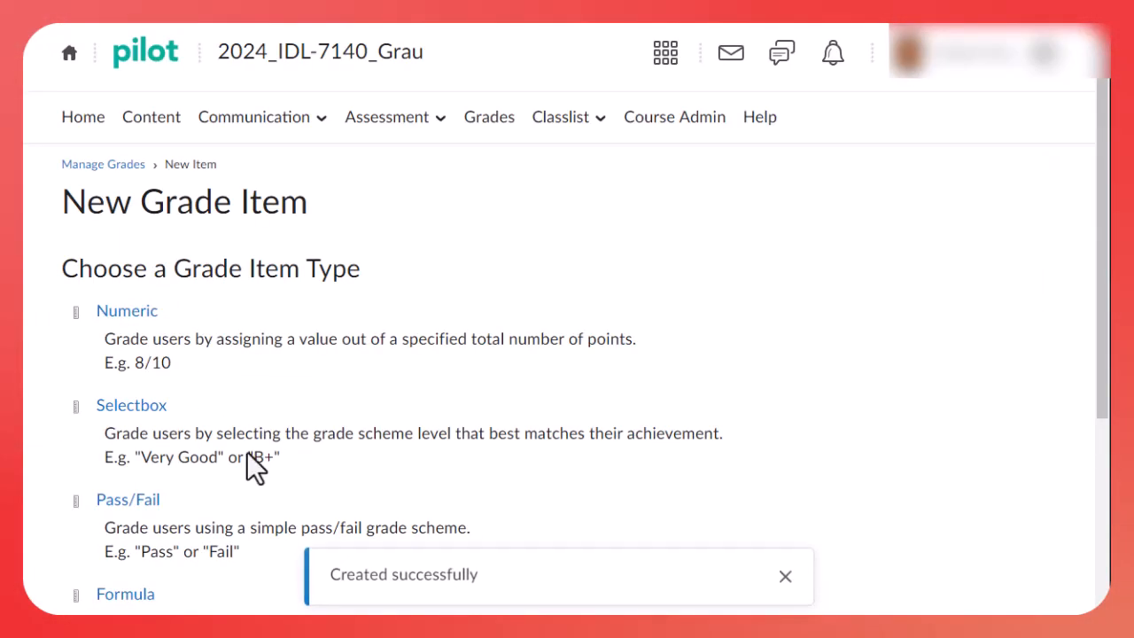
Choose the Numeric type for the new grade item and name it "Week #5 Dropbox".
left_click(127, 311)
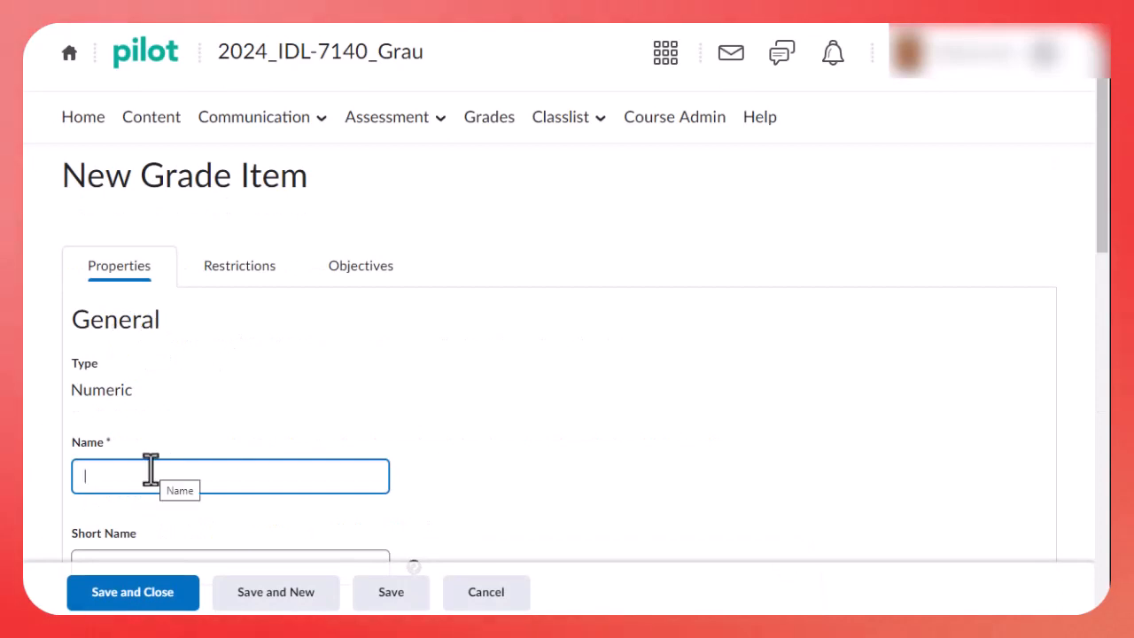
type("Week")
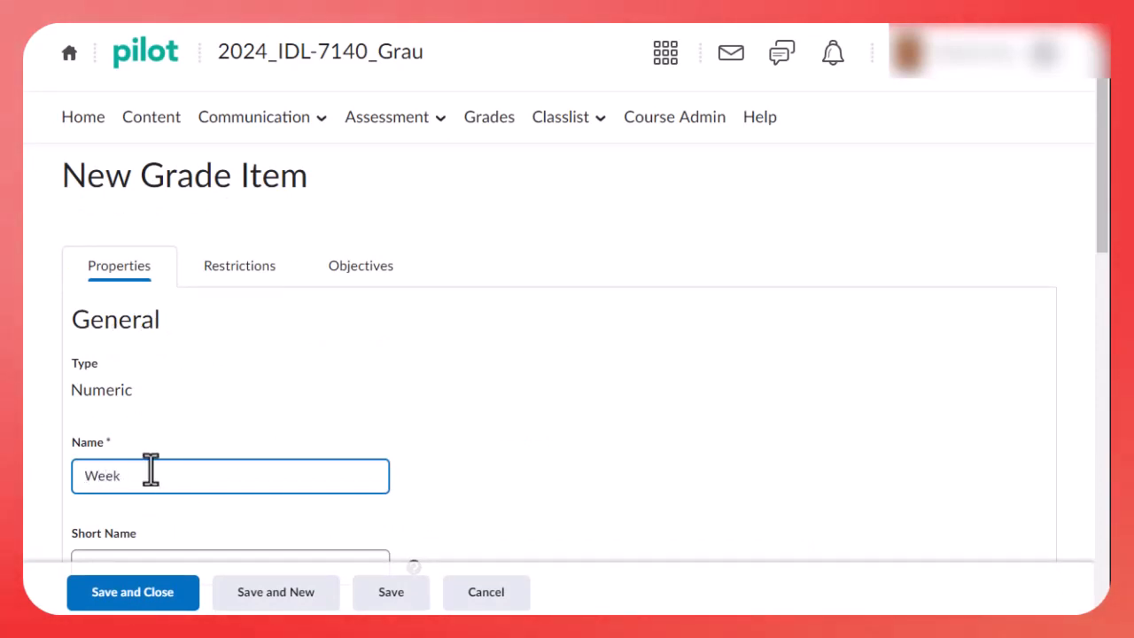
type(" #5 Prop")
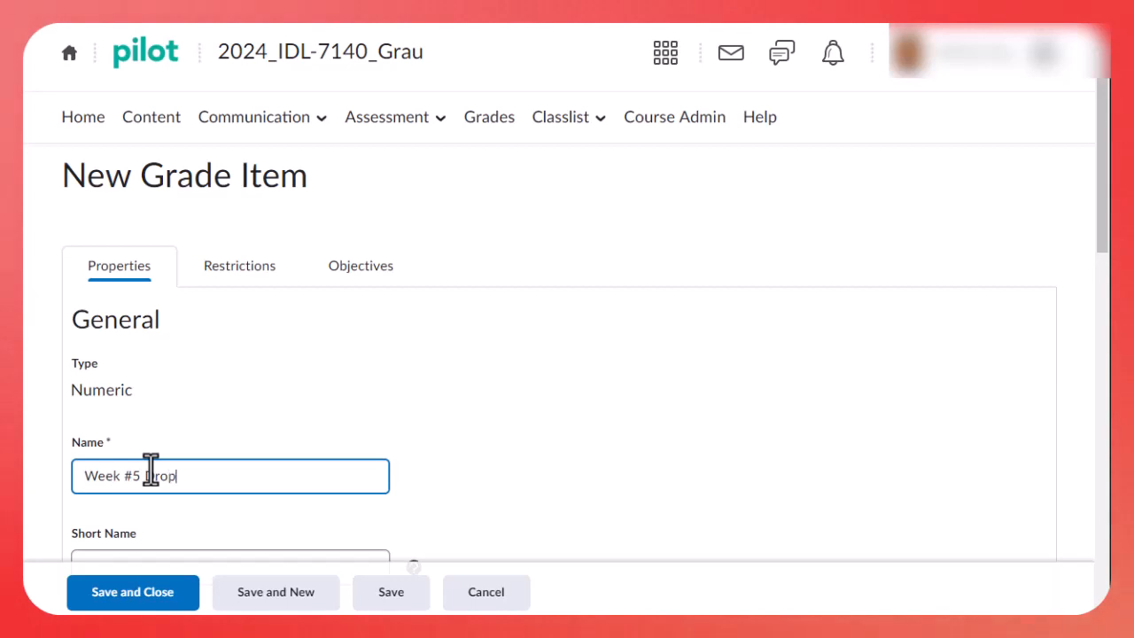
type("box")
Assign the Week #5 Dropbox item to the WEEK 5 category.
scroll(150, 468, "down", 4)
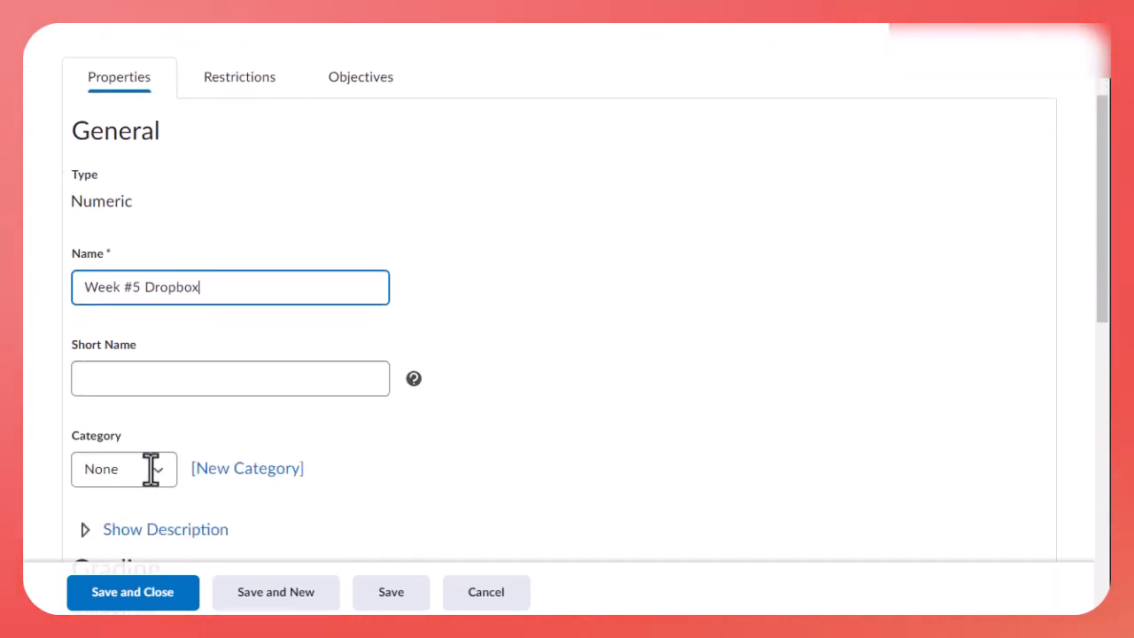
left_click(121, 335)
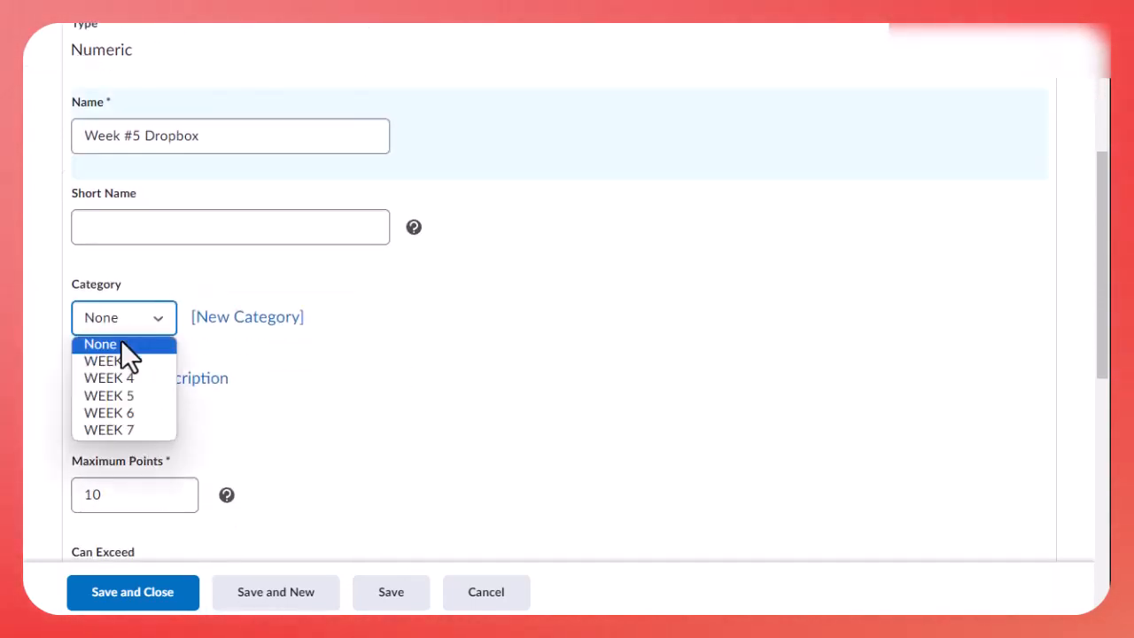
left_click(114, 399)
scroll(113, 400, "down", 4)
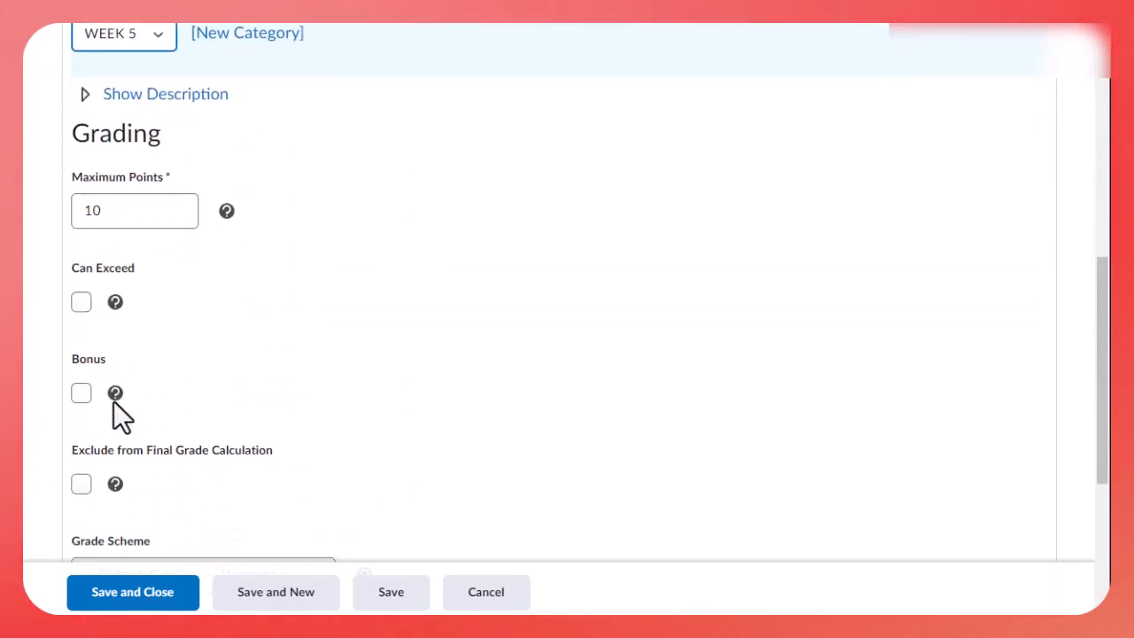
Save the Week #5 Dropbox item and start another new item of the Numeric type named "Week #5 Quiz".
left_click(260, 601)
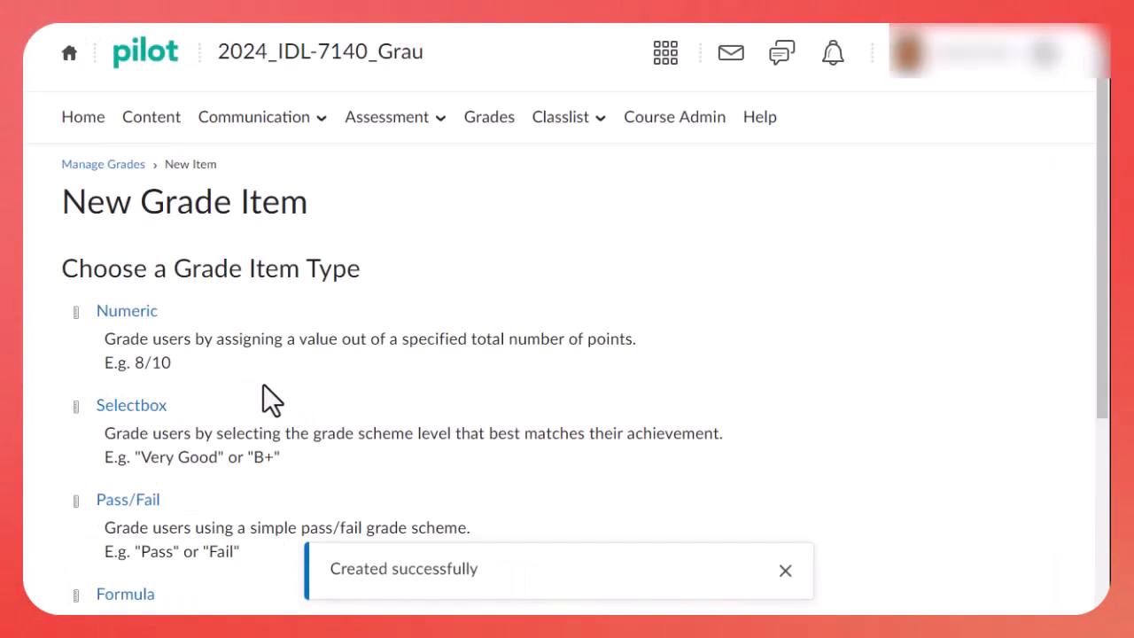
left_click(146, 317)
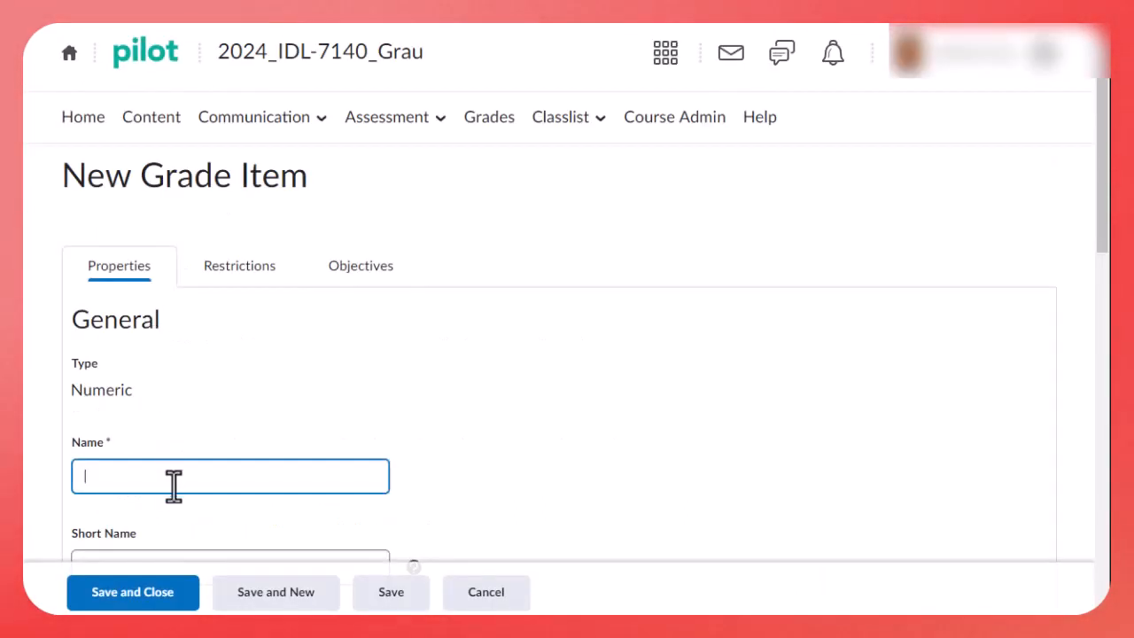
type("Week")
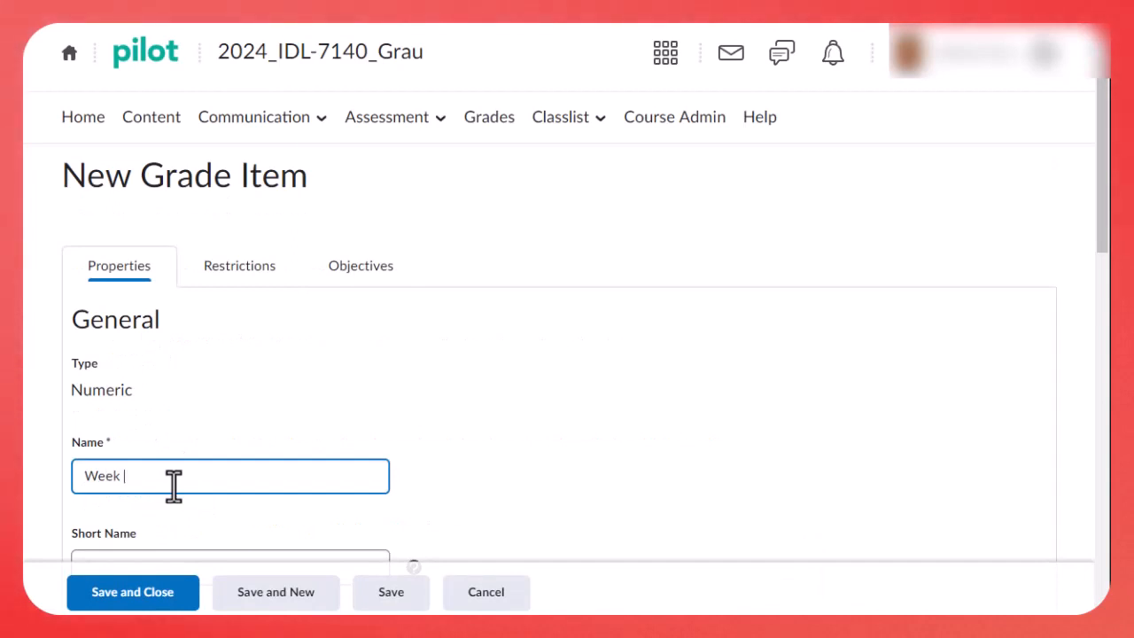
type(" #5 Q")
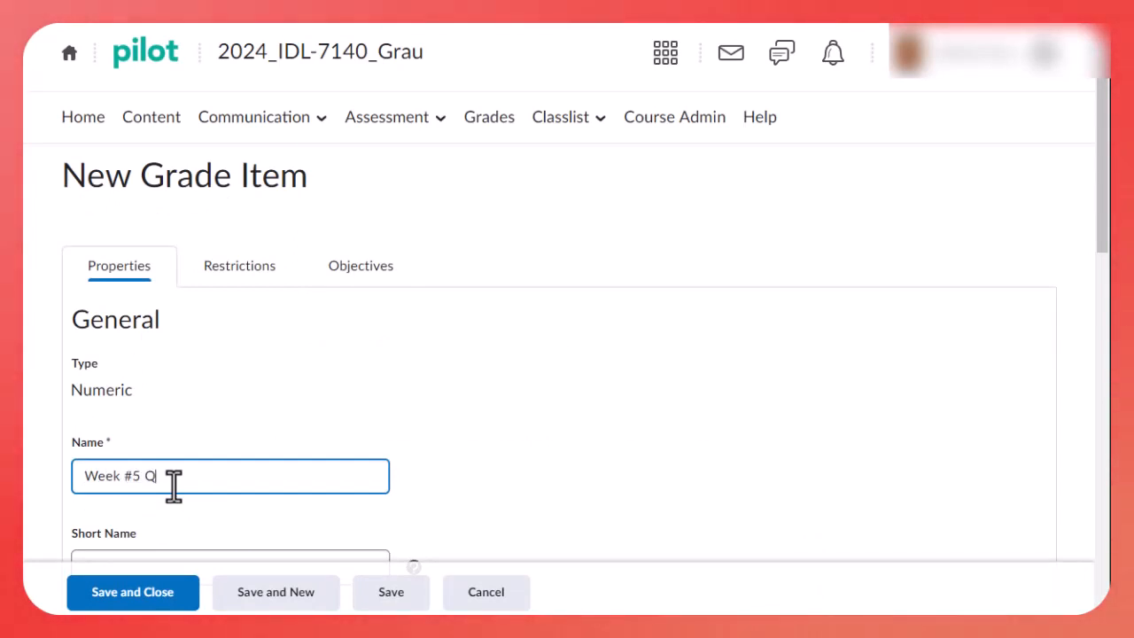
type("uiz")
Assign the Week #5 Quiz item to the WEEK 5 category and save it, starting another new item.
scroll(207, 481, "down", 3)
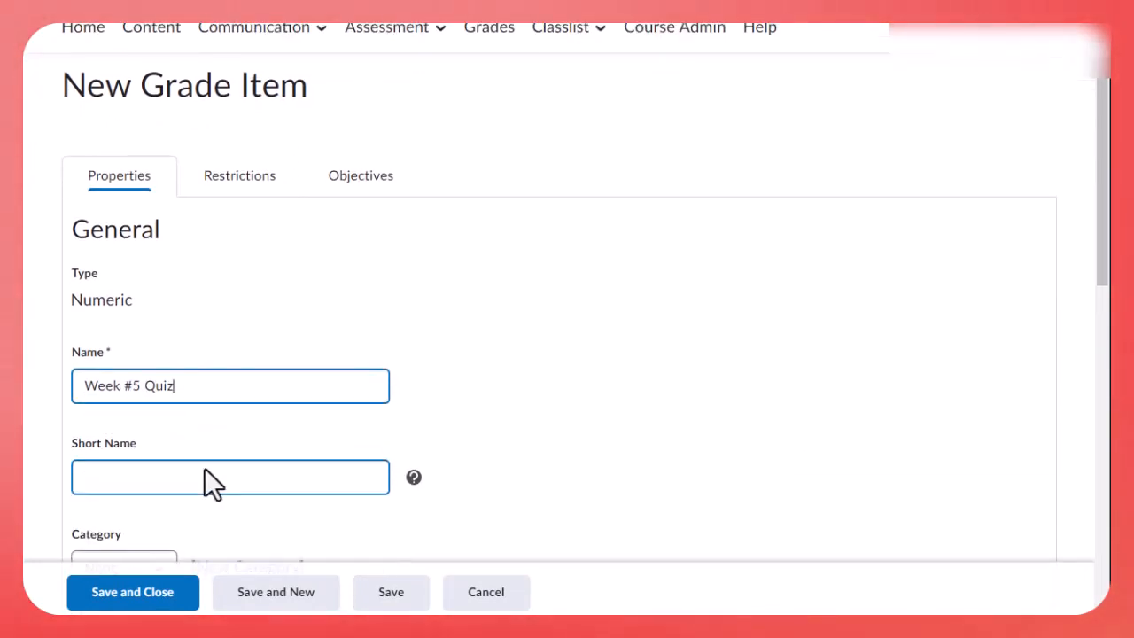
left_click(162, 402)
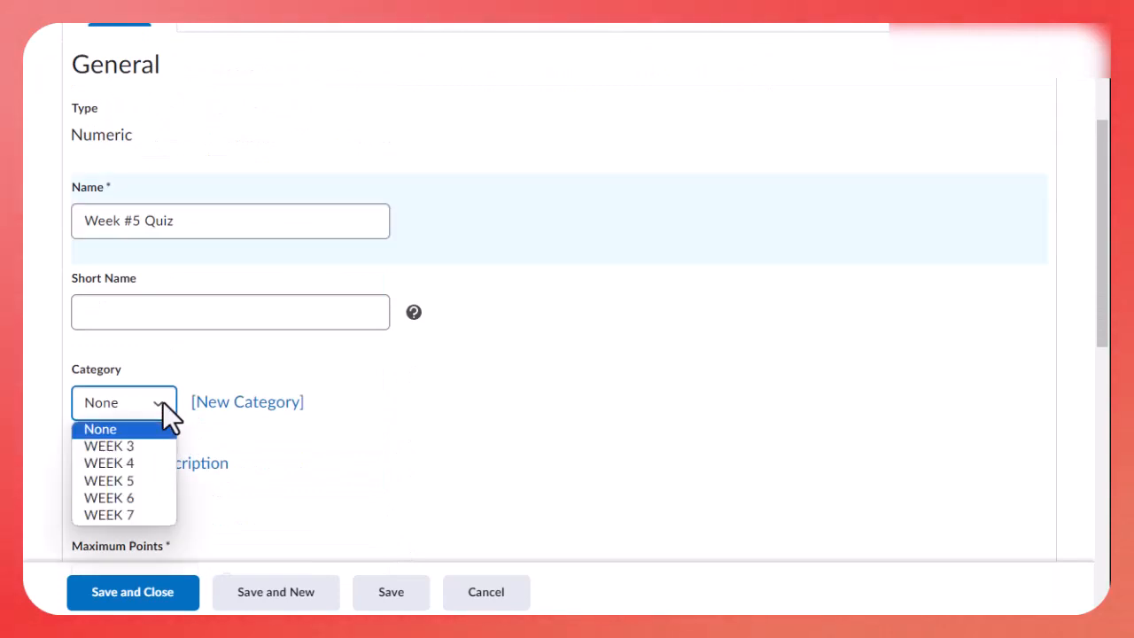
left_click(145, 481)
scroll(145, 479, "down", 2)
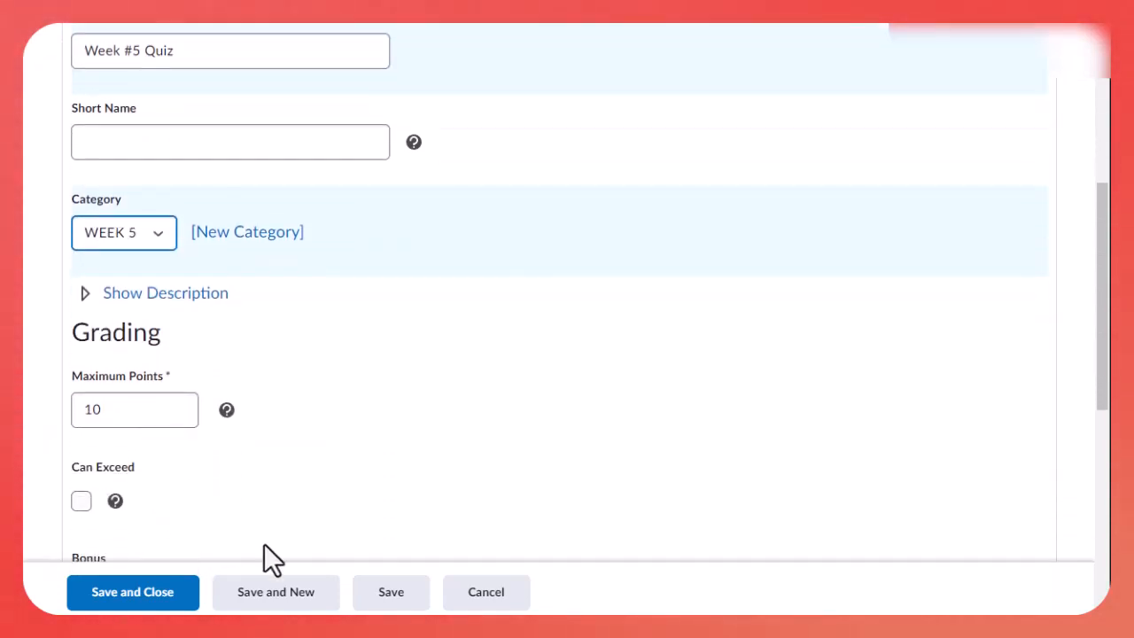
left_click(291, 594)
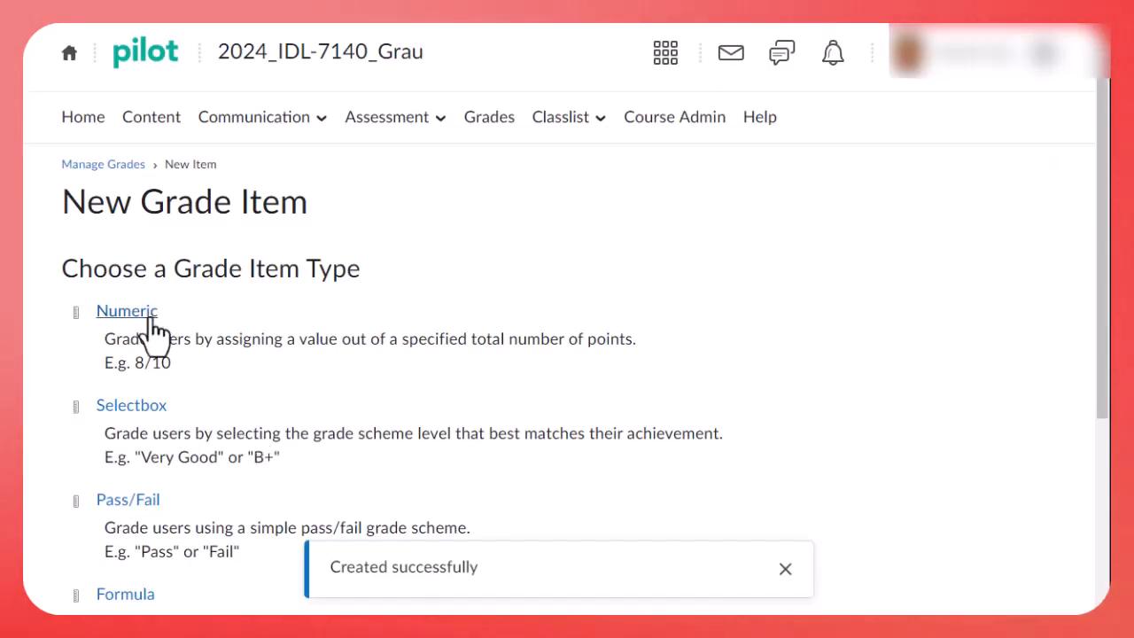
Choose the Numeric type for the new grade item and name it "Week #6 Dropbox".
left_click(156, 311)
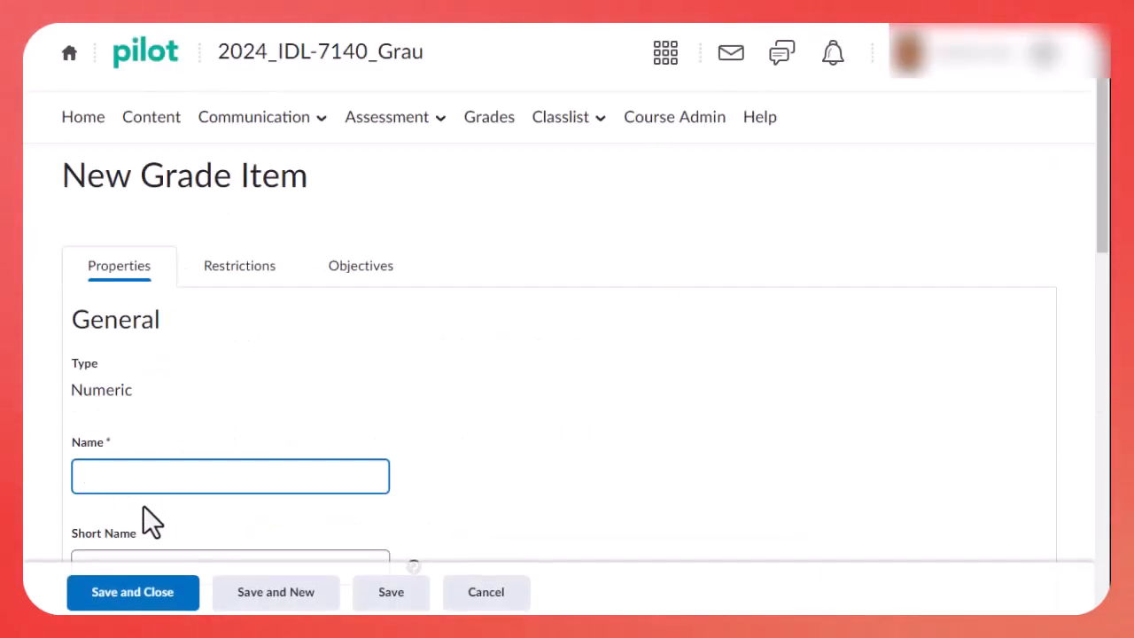
type("Week ")
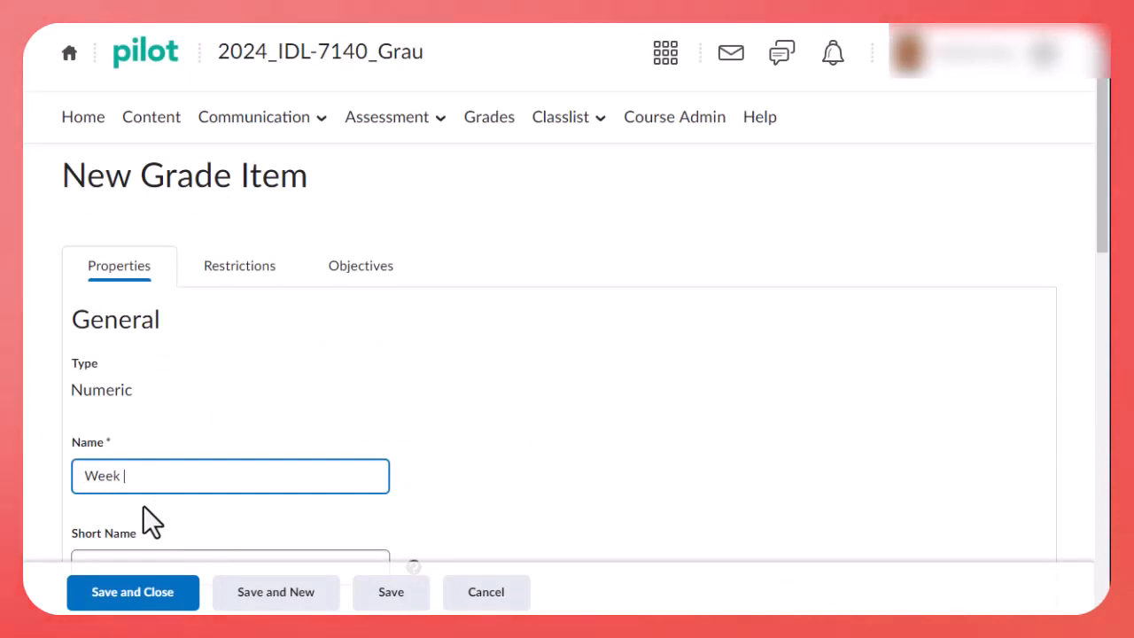
type("#6 Dropbox")
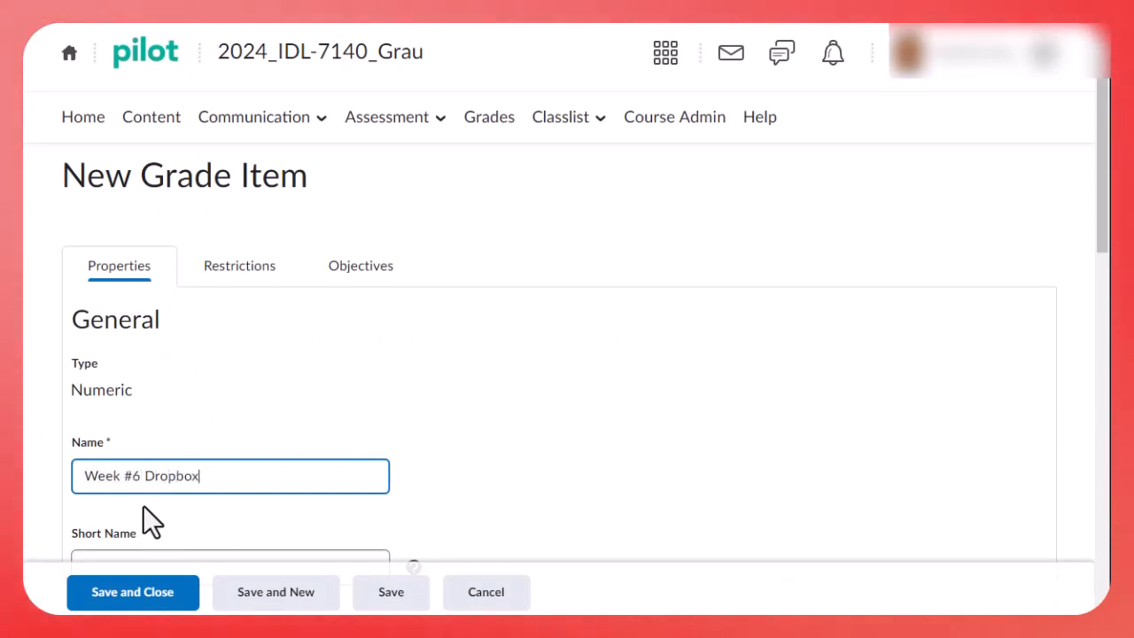
Assign the Week #6 Dropbox item to the WEEK 6 category and save it, starting another new item.
scroll(158, 507, "down", 1)
scroll(157, 506, "down", 2)
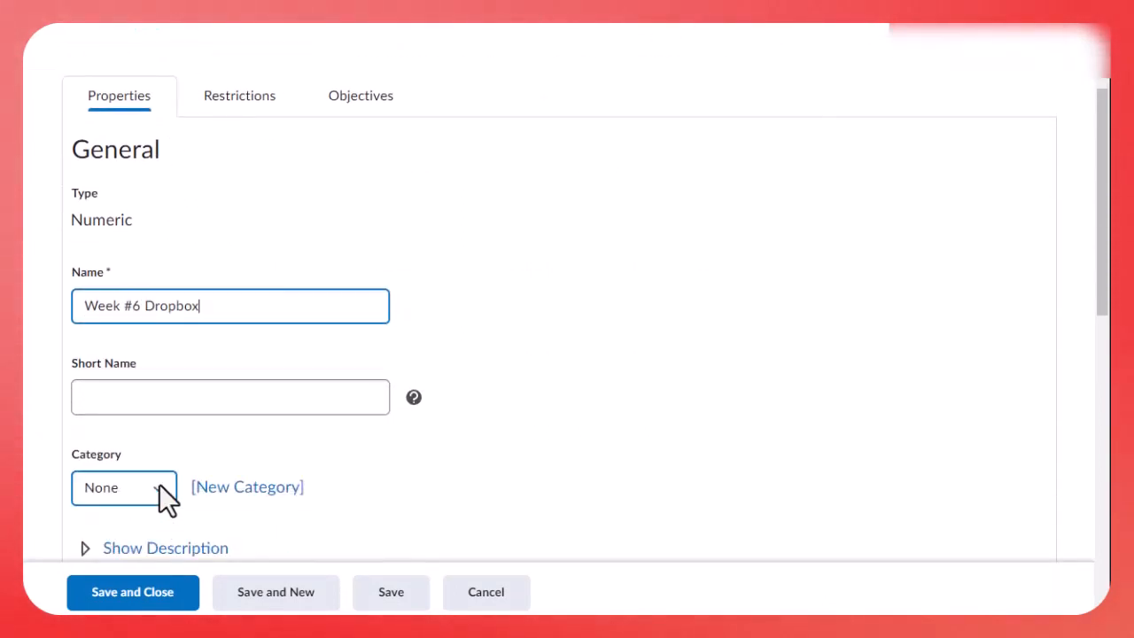
left_click(159, 486)
left_click(126, 589)
scroll(126, 514, "down", 3)
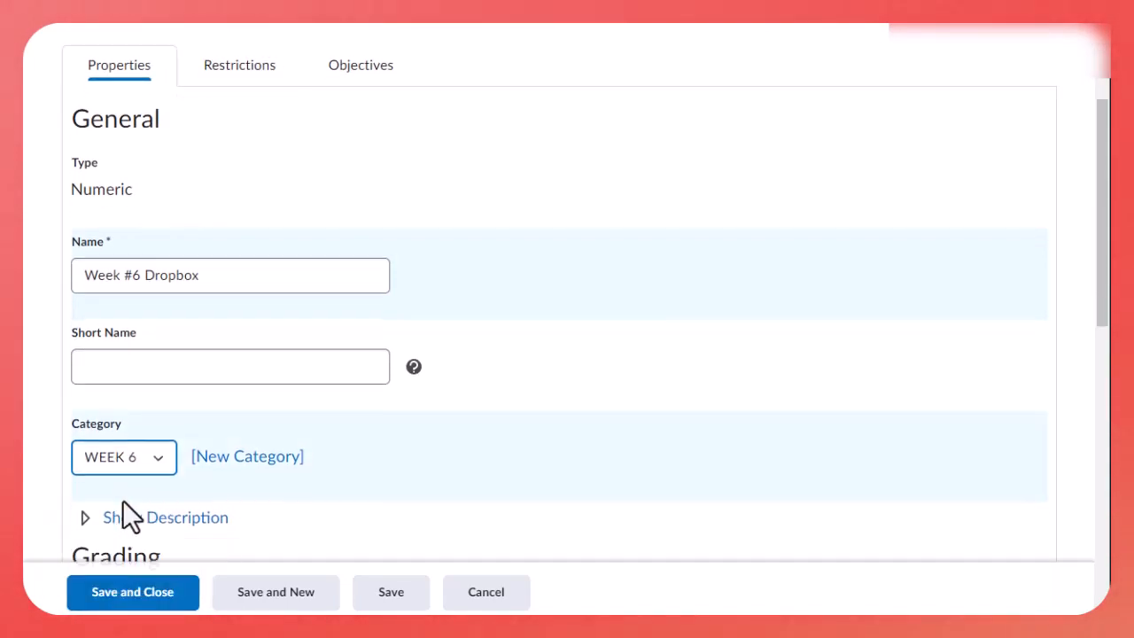
left_click(304, 595)
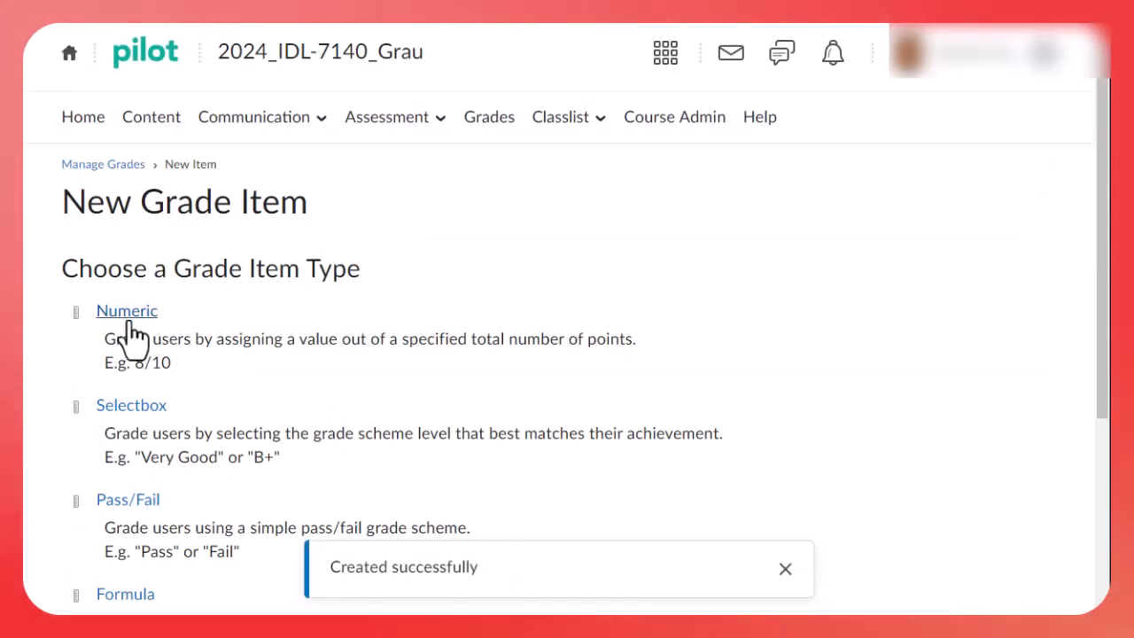
Choose the Numeric type for the new grade item and name it "Week #6 Quiz".
left_click(131, 315)
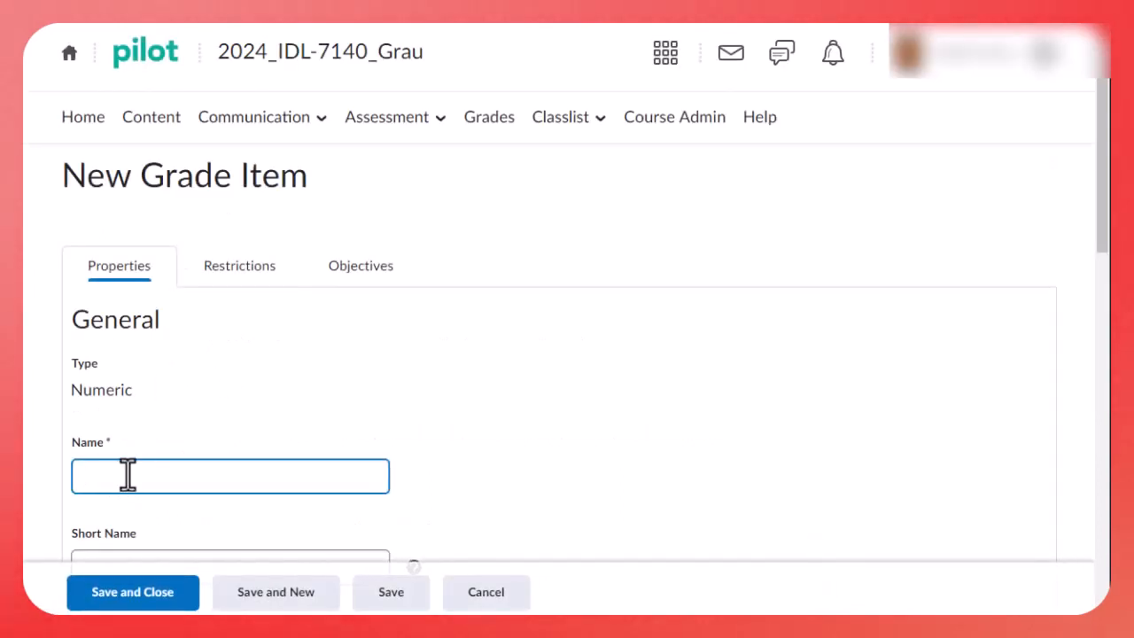
type("Week")
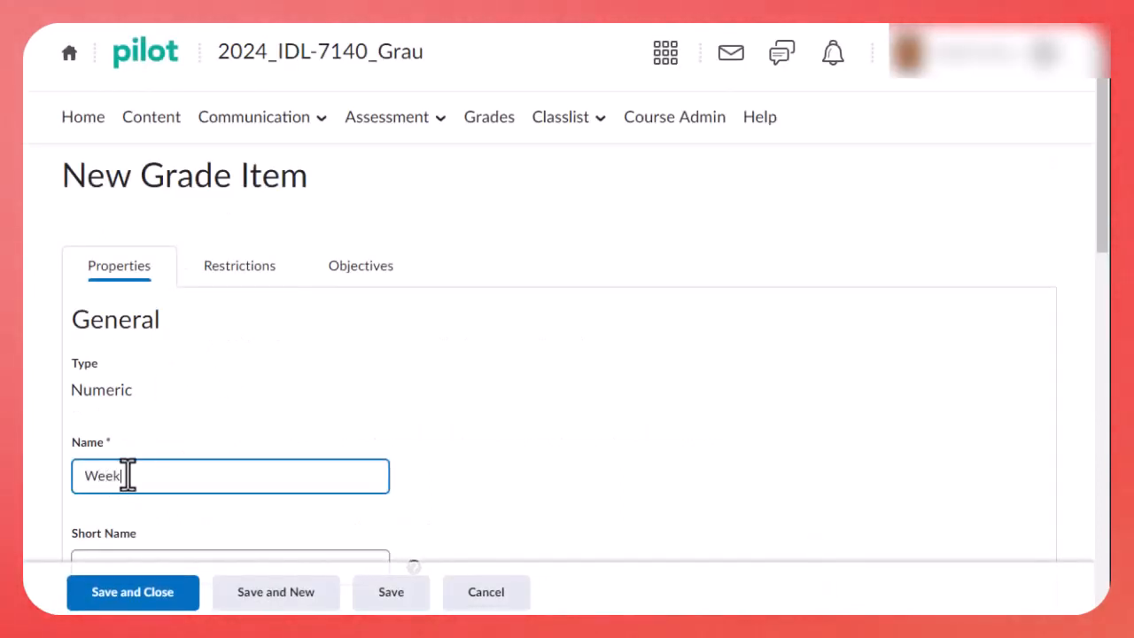
type(" 16")
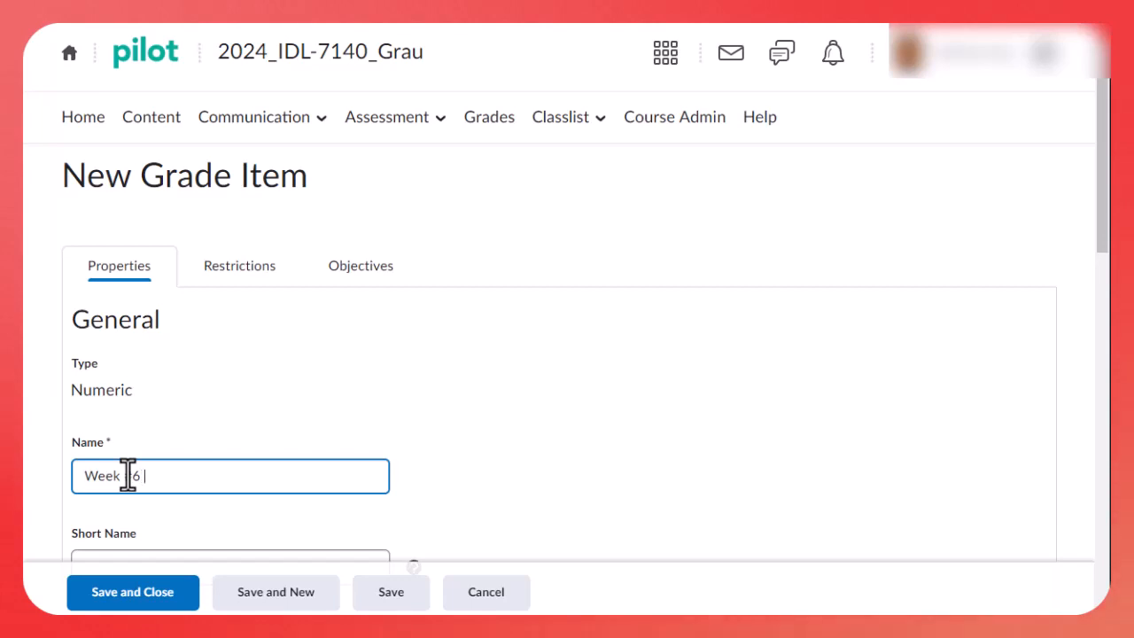
type("Quiz")
Assign the Week #6 Quiz item to the WEEK 6 category and save it, starting another new item.
scroll(380, 391, "down", 4)
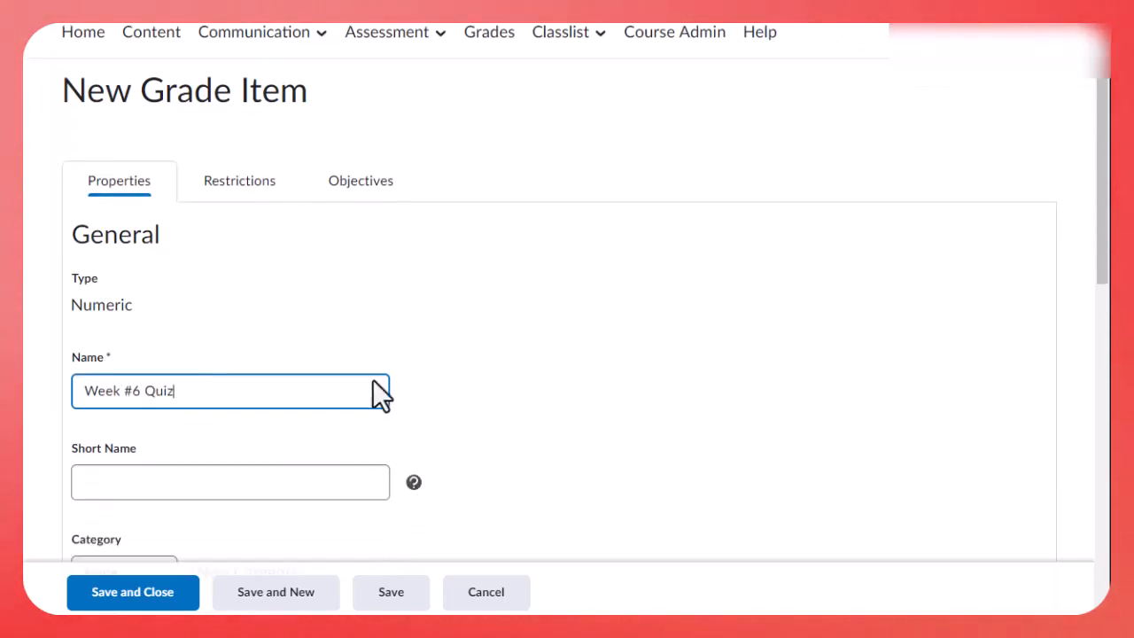
left_click(147, 321)
left_click(146, 416)
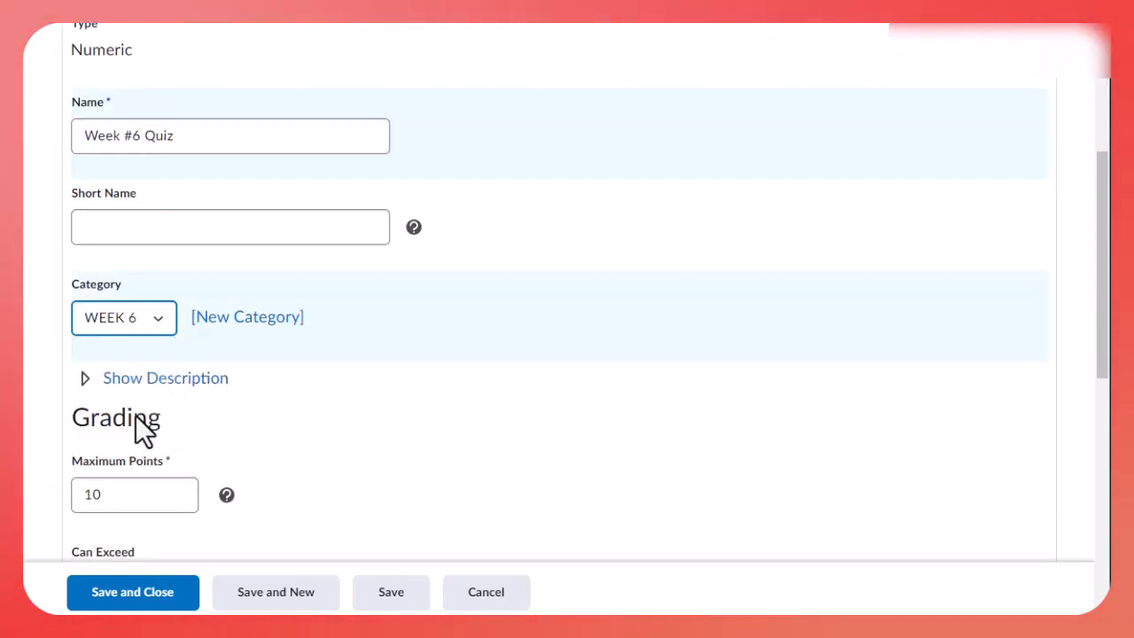
left_click(238, 603)
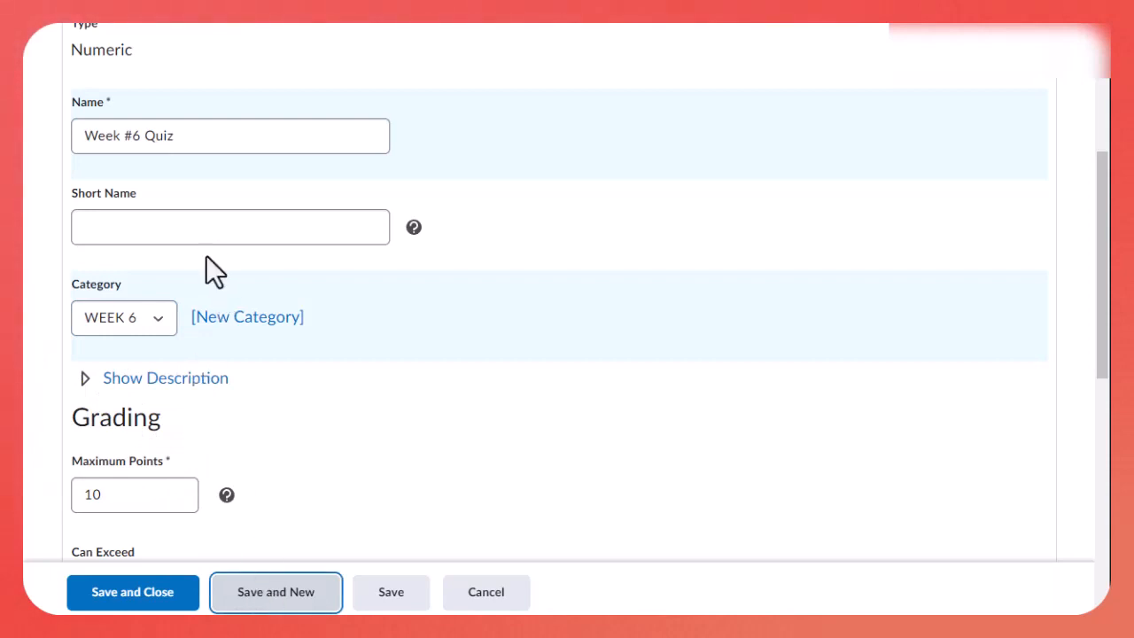
Choose the Numeric type for the new grade item and name it "Week #7 Dropbox".
left_click(111, 313)
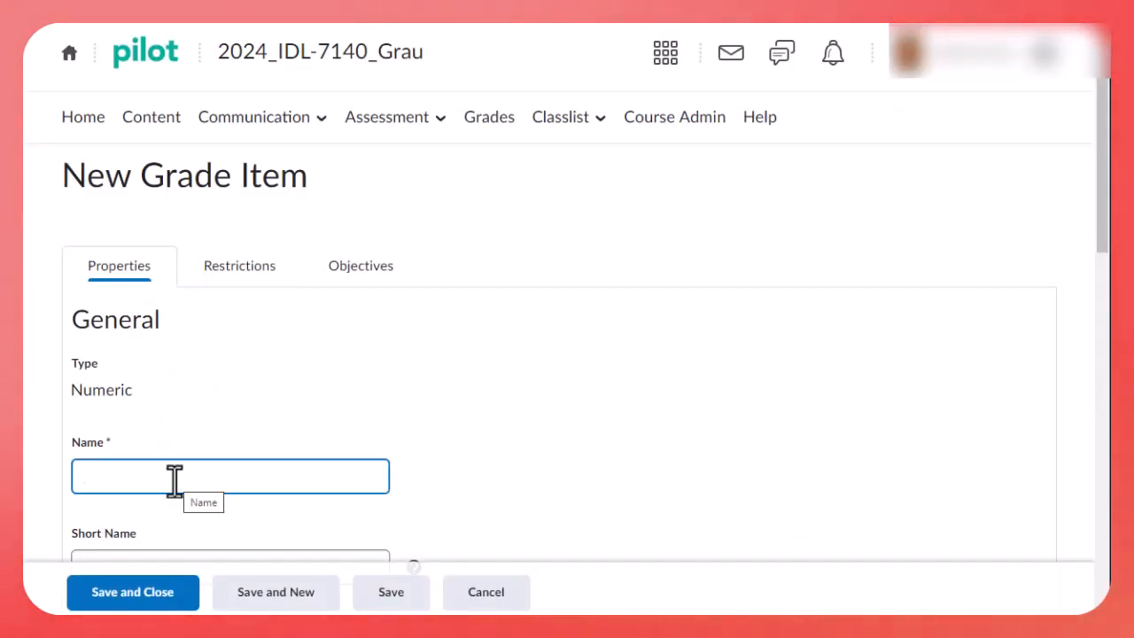
type("Week ")
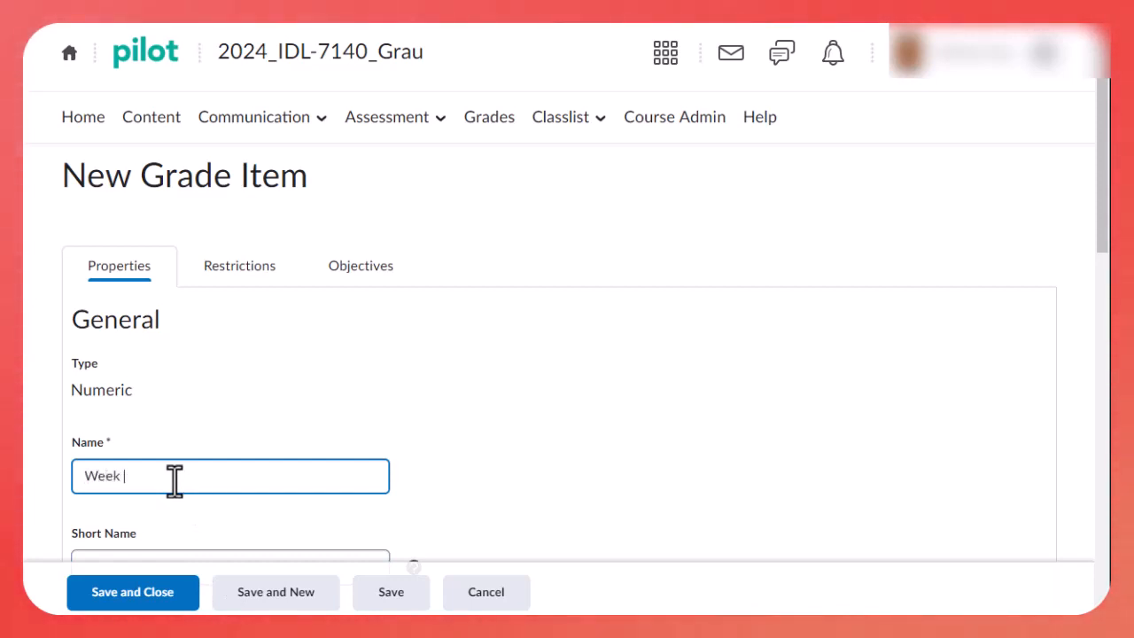
type("#7 D")
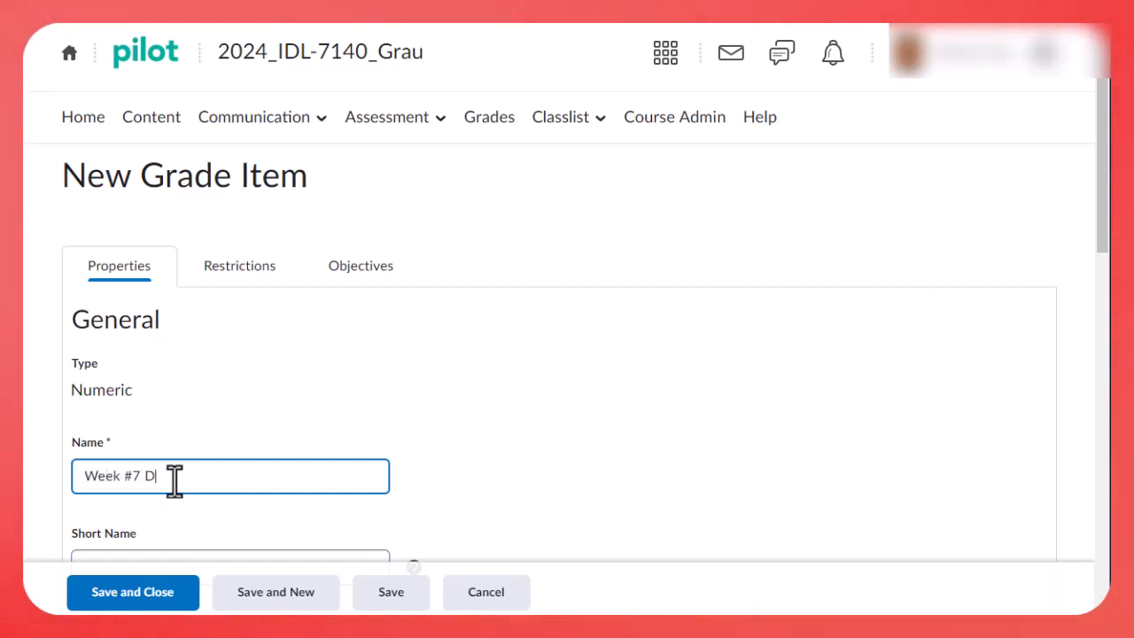
type("ropbox")
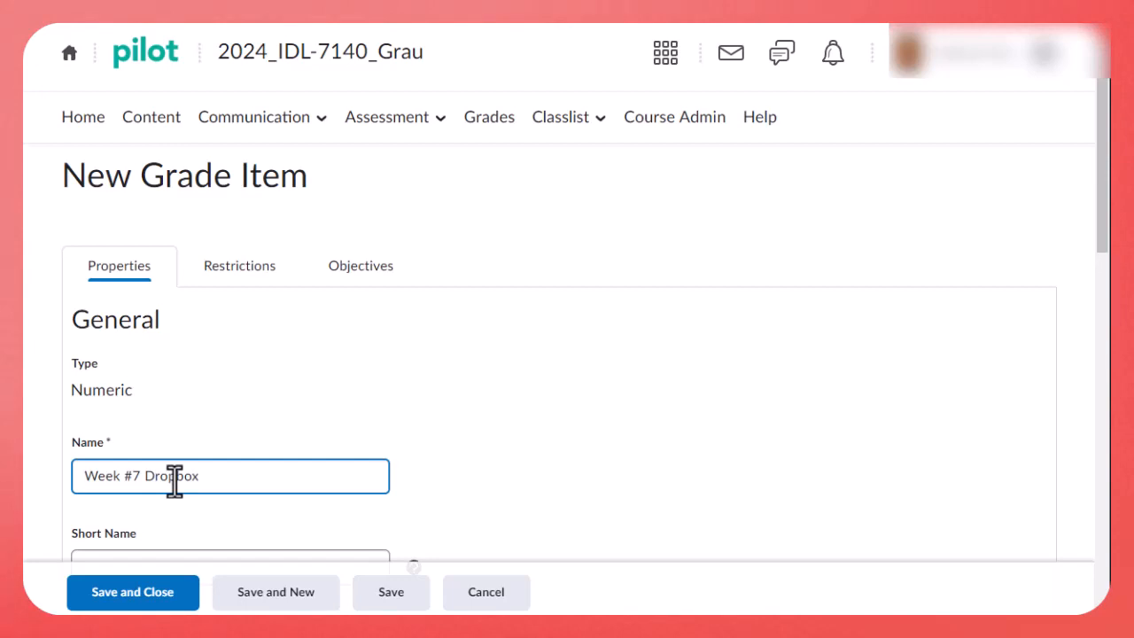
Assign the Week #7 Dropbox item to the WEEK 7 category and save it, starting another new item.
scroll(246, 520, "down", 3)
left_click(163, 404)
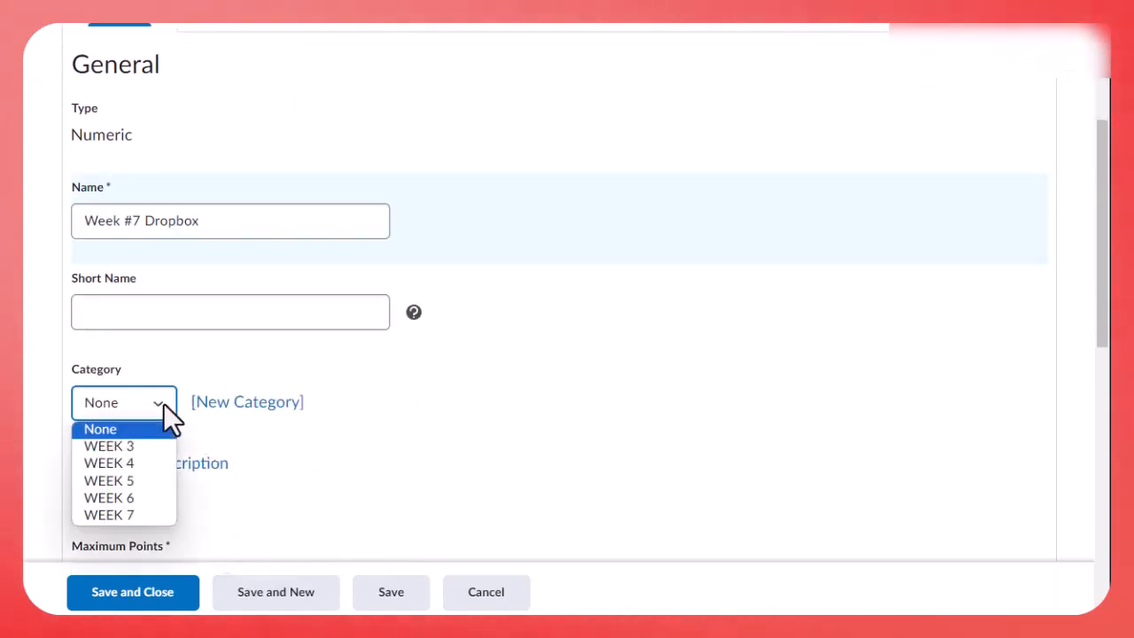
left_click(136, 518)
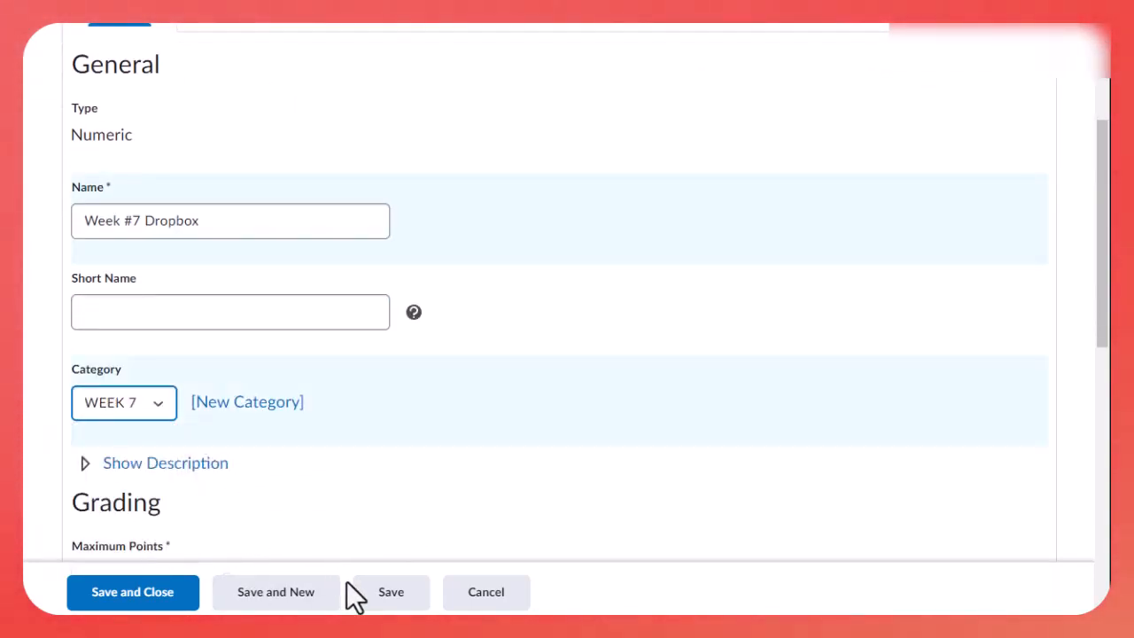
left_click(287, 602)
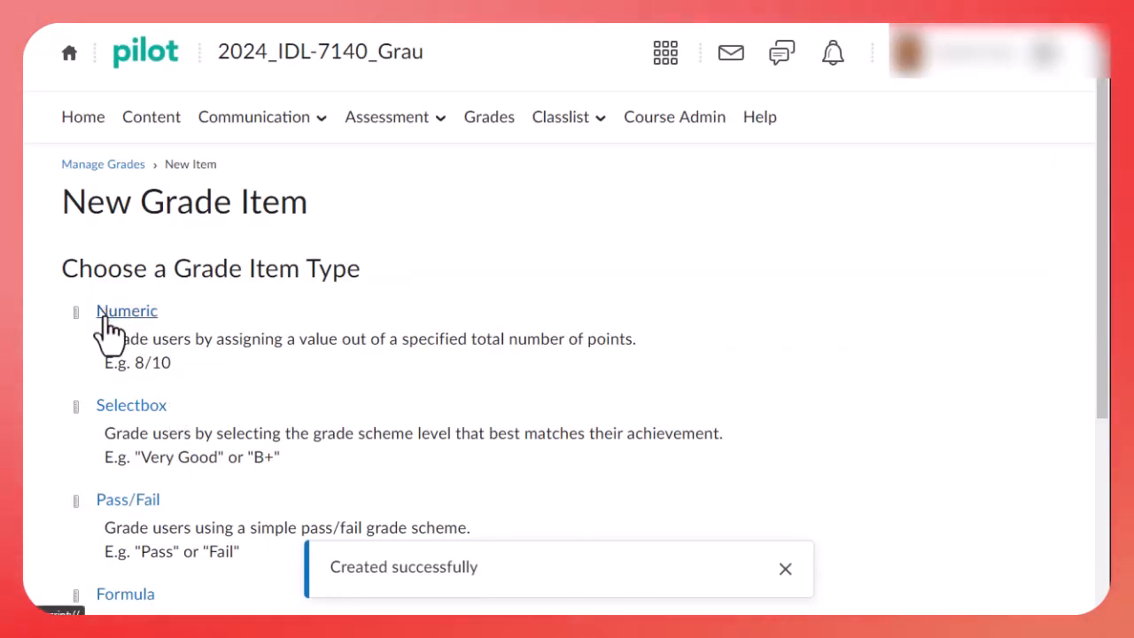
Choose the Numeric type for the new grade item and name it "Week #7 Quiz".
left_click(133, 311)
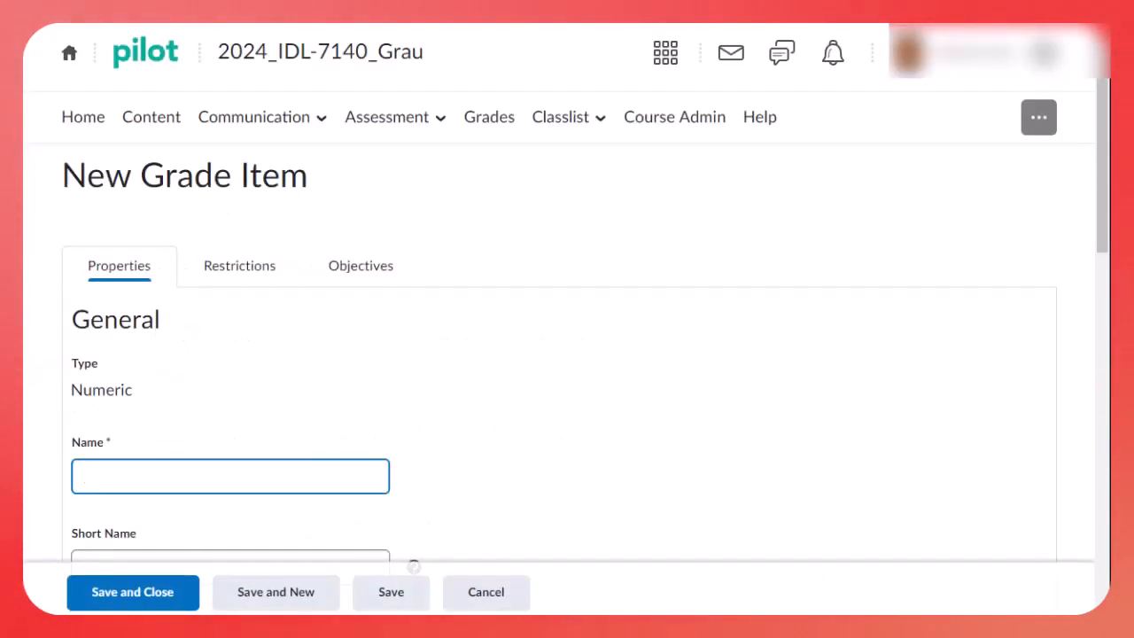
type("Week #")
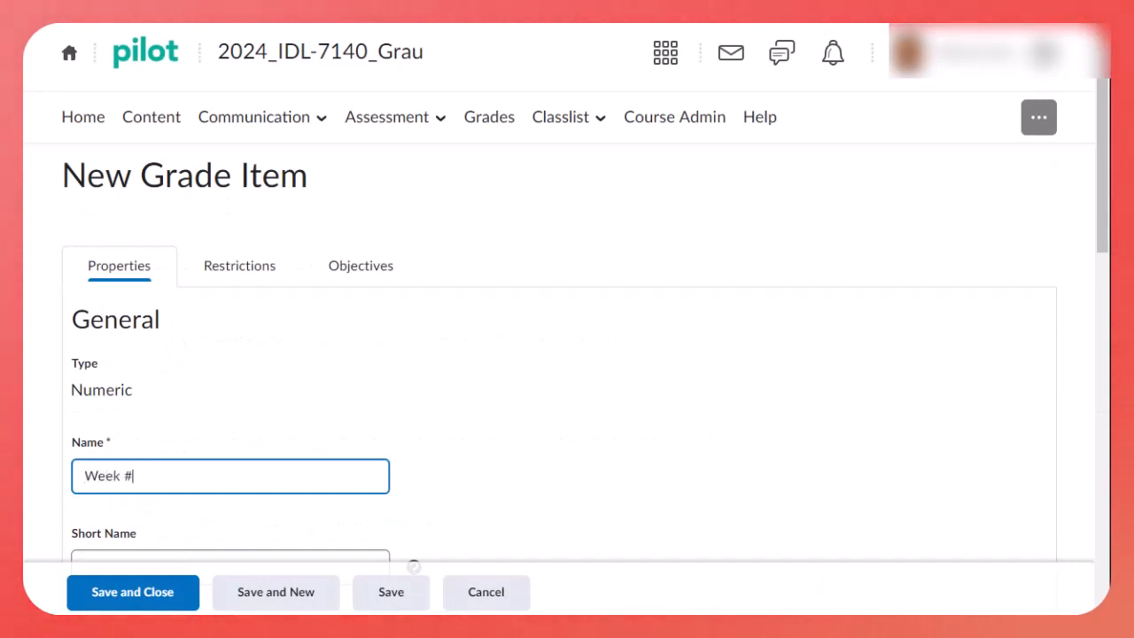
type("7 Quiz")
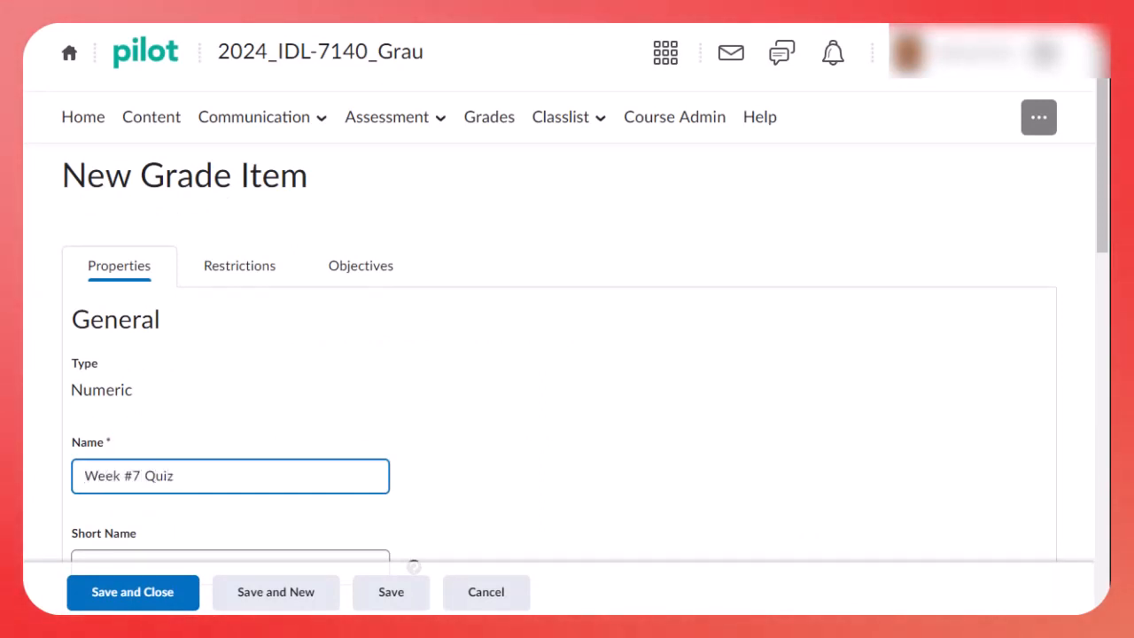
Assign the Week #7 Quiz item to the WEEK 7 category and save it, starting another new item.
scroll(333, 441, "down", 4)
left_click(105, 322)
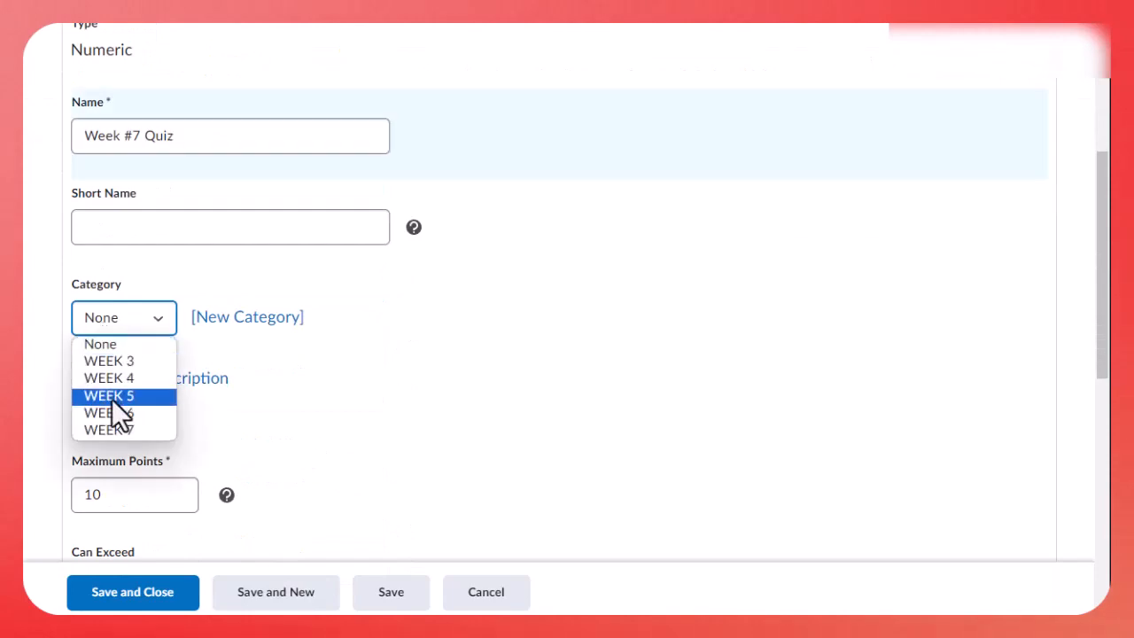
left_click(106, 432)
left_click(271, 600)
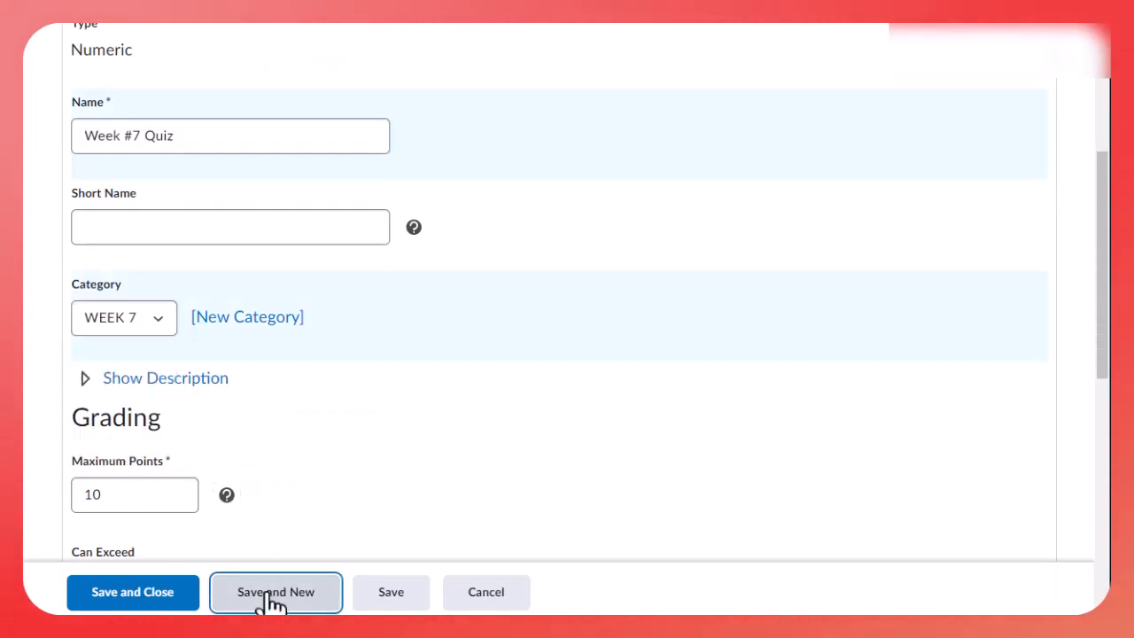
scroll(252, 275, "down", 3)
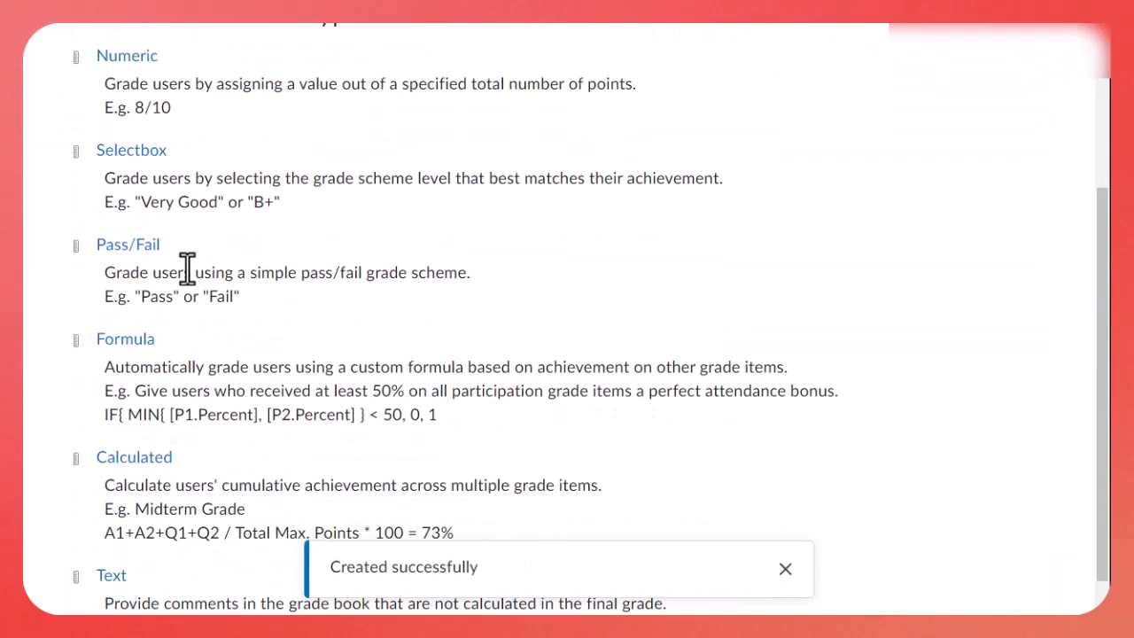
left_click(785, 568)
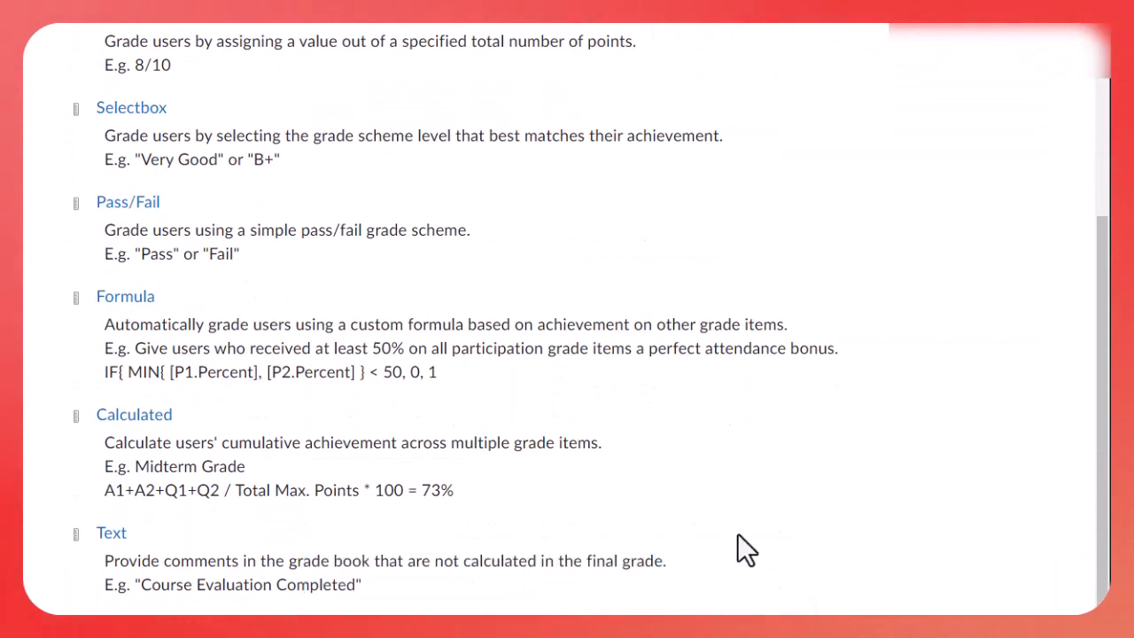
scroll(732, 532, "up", 3)
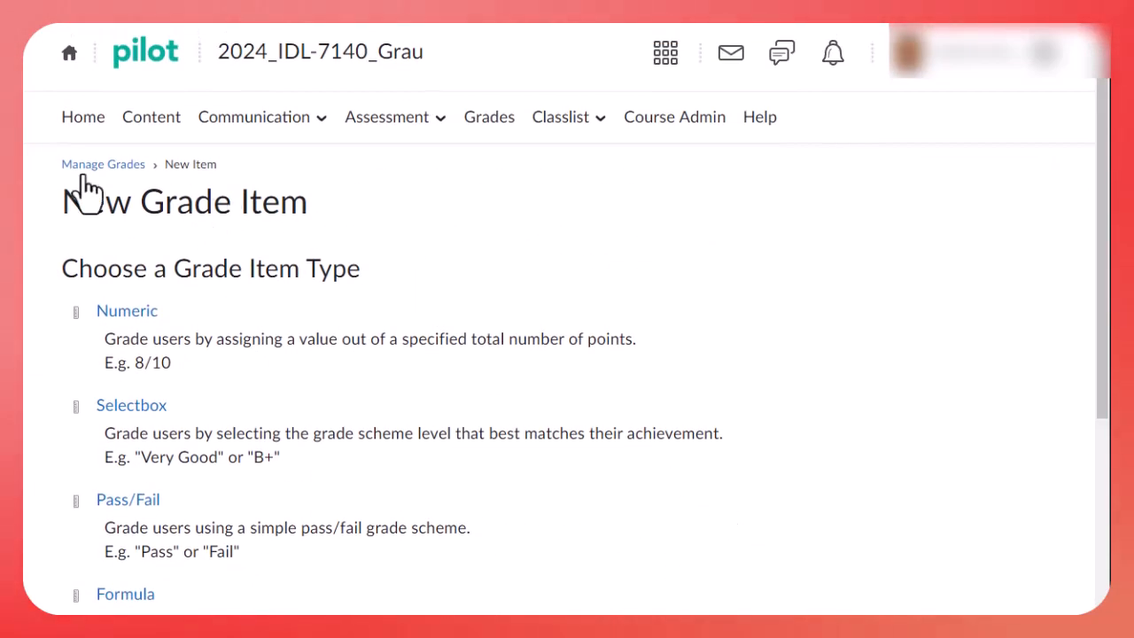
Return to the grade management list and review the items and points in every category from WEEK 3 to WEEK 7.
left_click(78, 169)
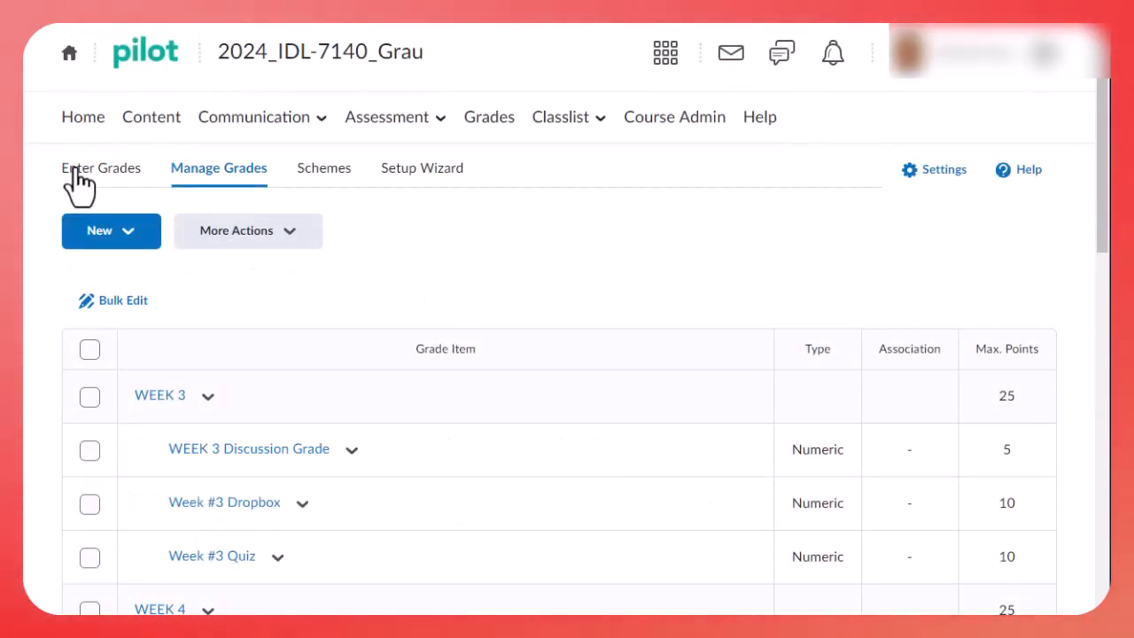
scroll(596, 493, "down", 2)
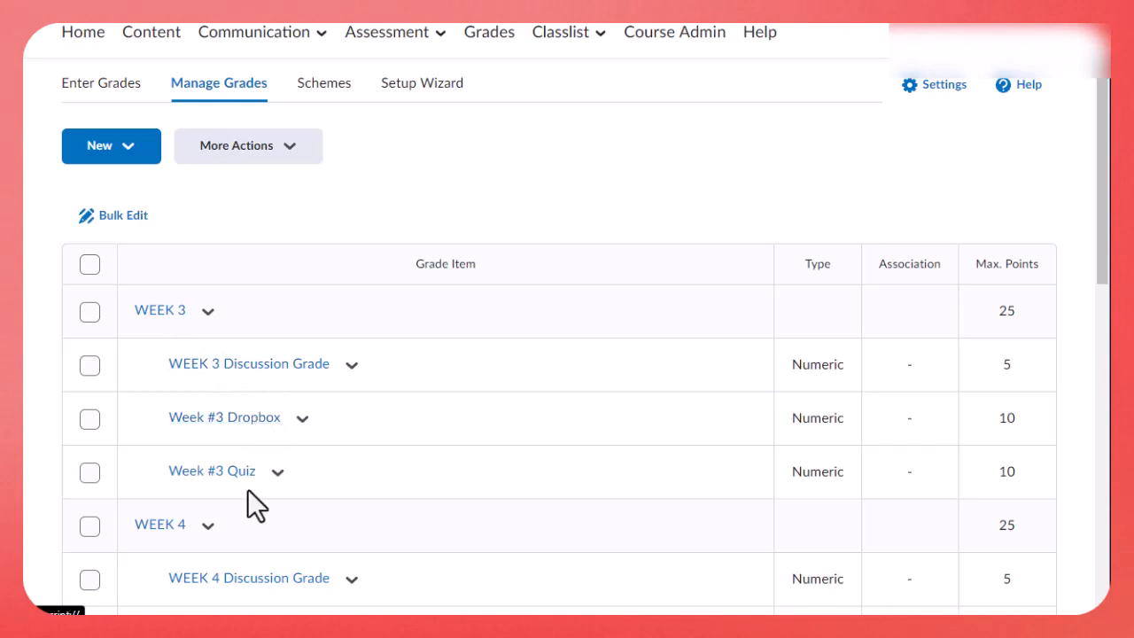
scroll(246, 482, "down", 4)
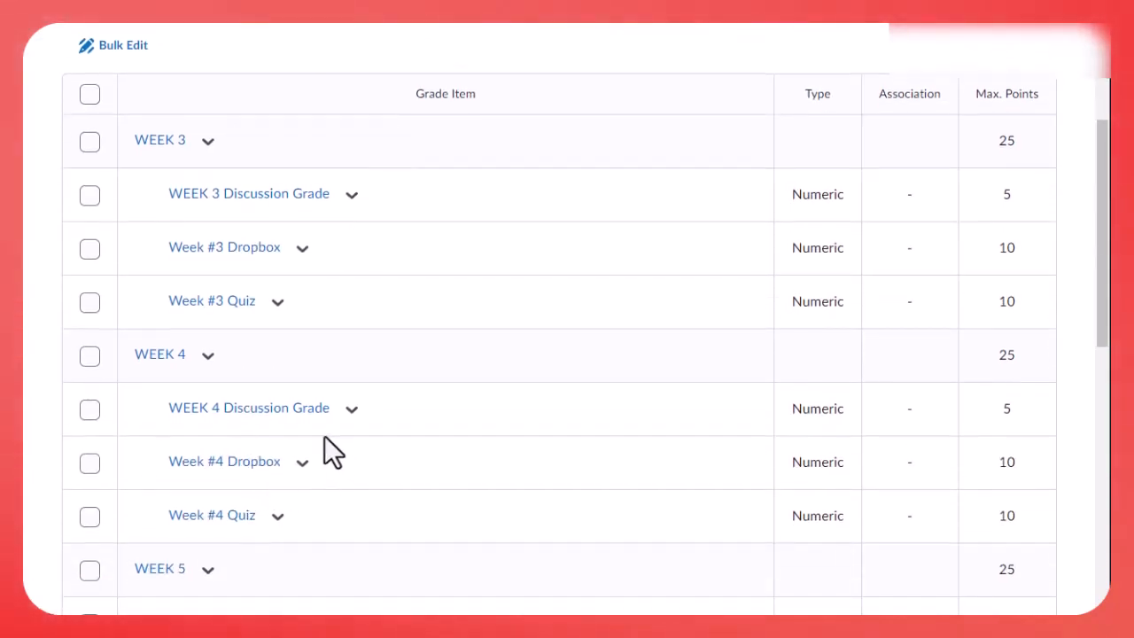
scroll(289, 438, "down", 4)
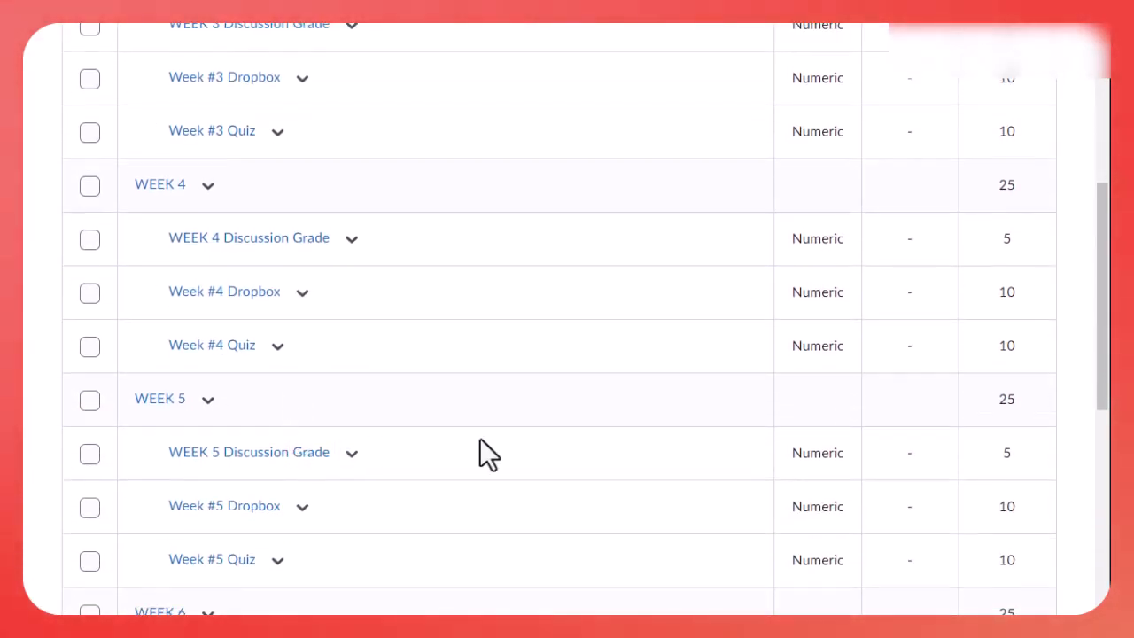
scroll(507, 438, "down", 2)
scroll(507, 437, "down", 6)
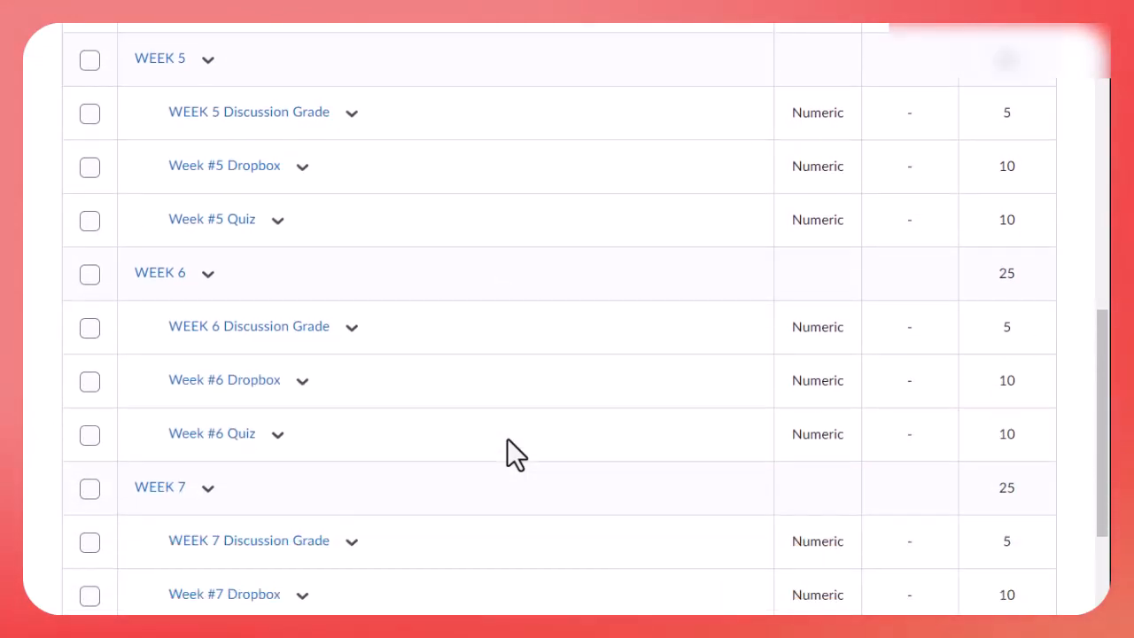
scroll(507, 438, "down", 4)
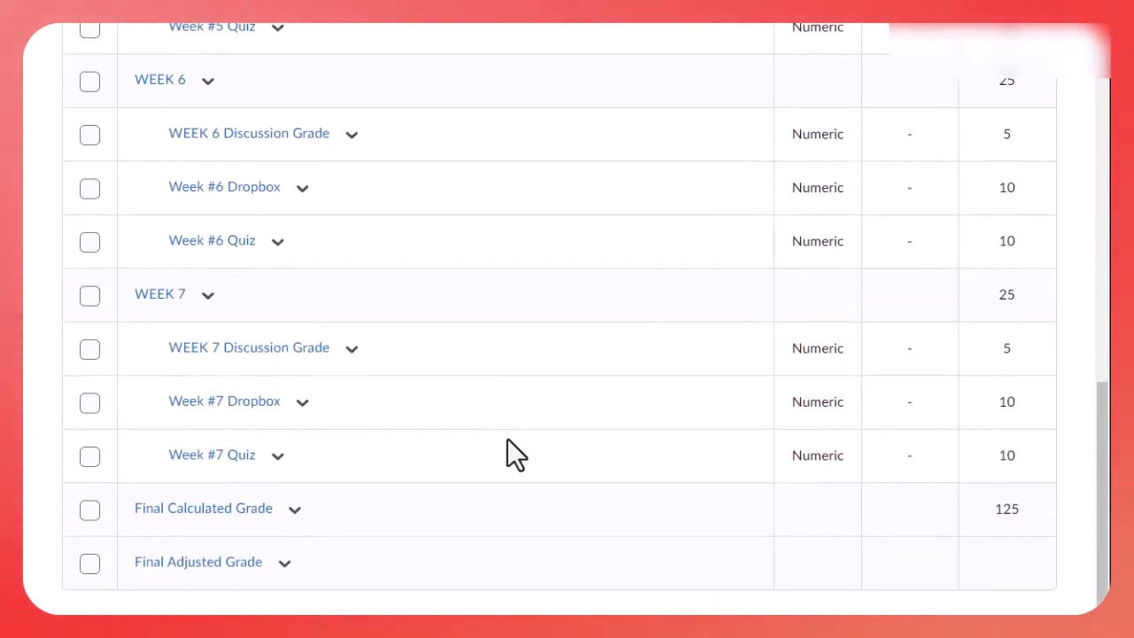
scroll(507, 438, "up", 10)
scroll(508, 438, "up", 6)
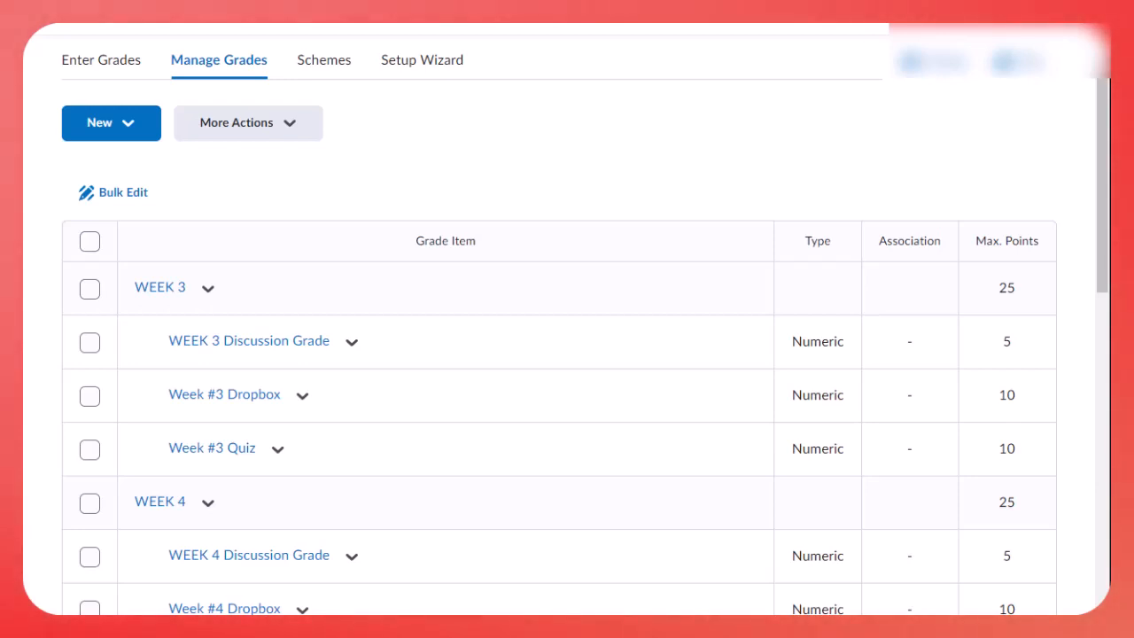
scroll(726, 512, "down", 2)
scroll(706, 511, "up", 4)
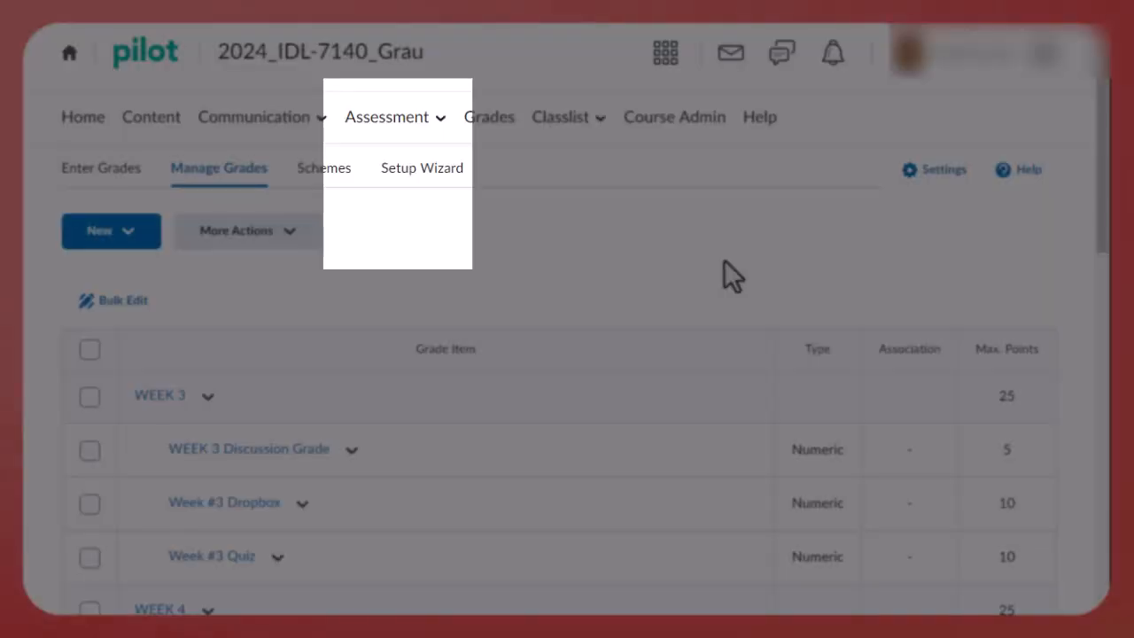
Create a new folder in the course's Dropbox area and title it "Week #3 Dropbox".
left_click(438, 119)
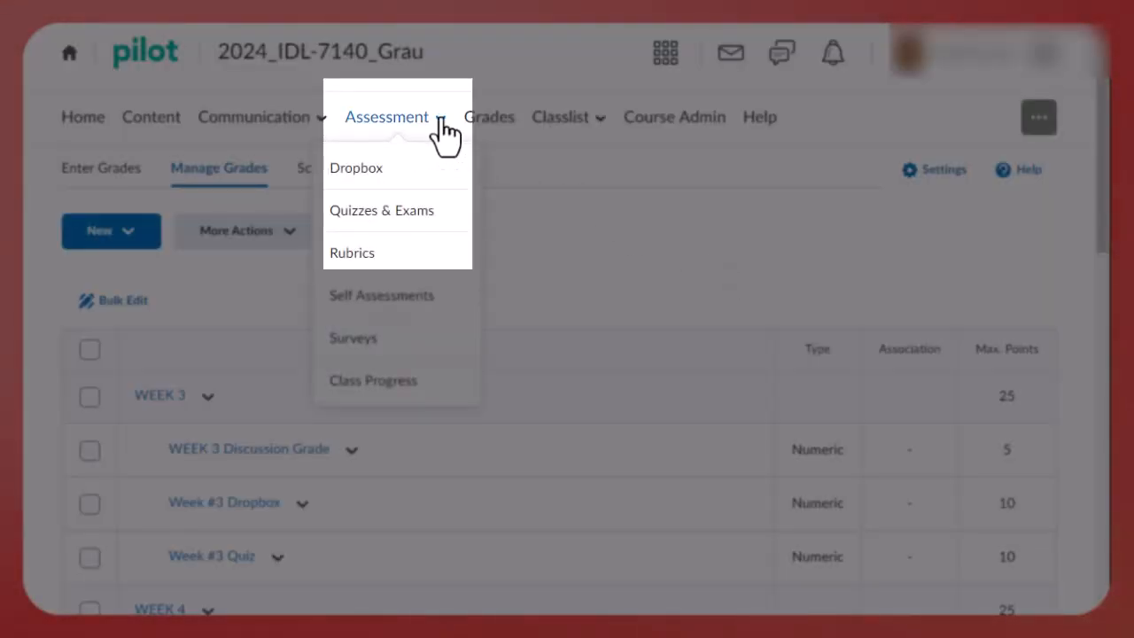
left_click(366, 168)
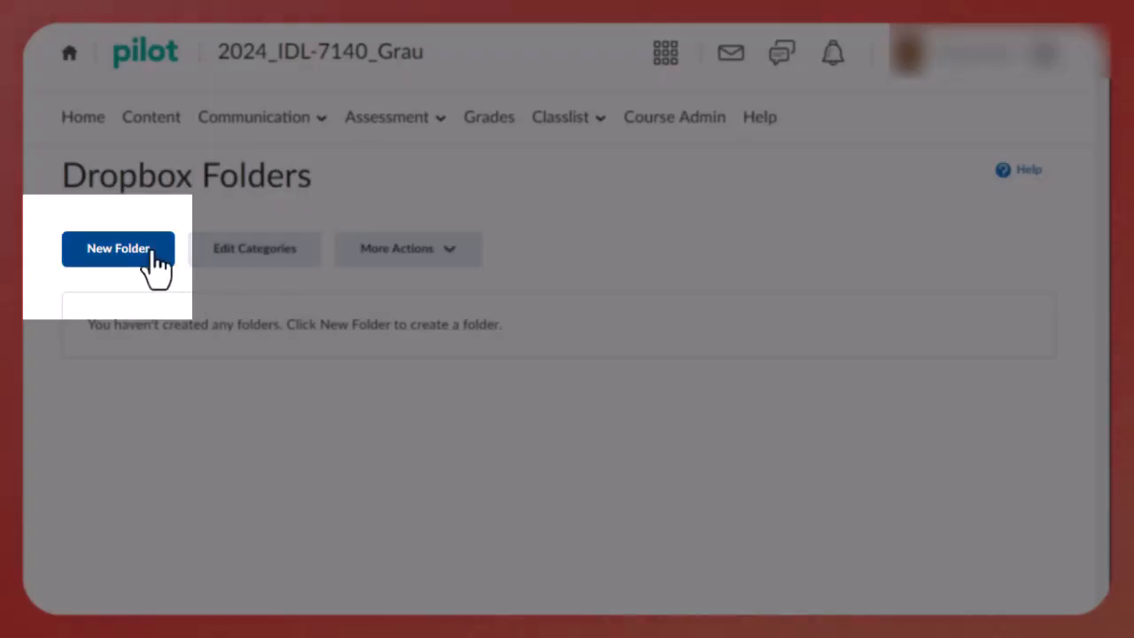
left_click(153, 253)
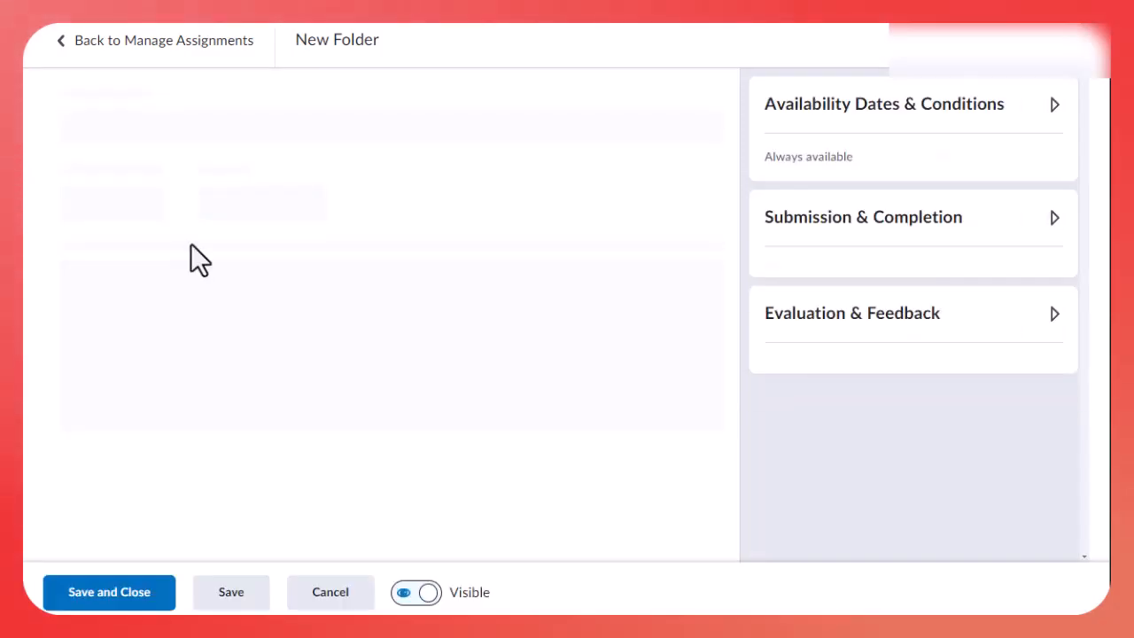
left_click(250, 134)
left_click_drag(213, 133, 24, 122)
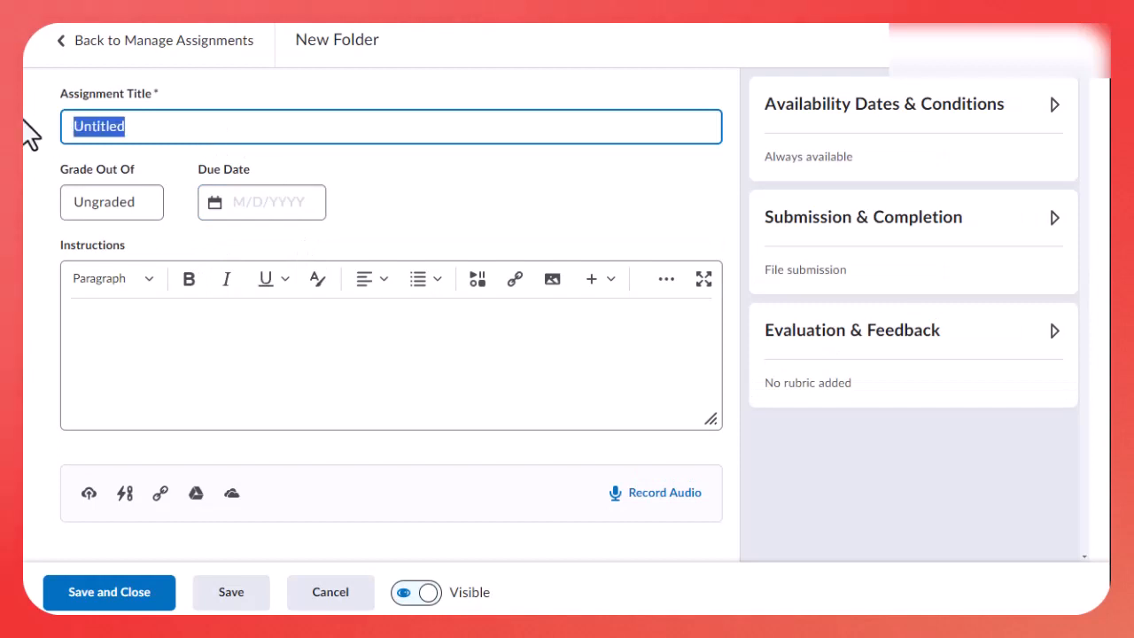
type("Wee")
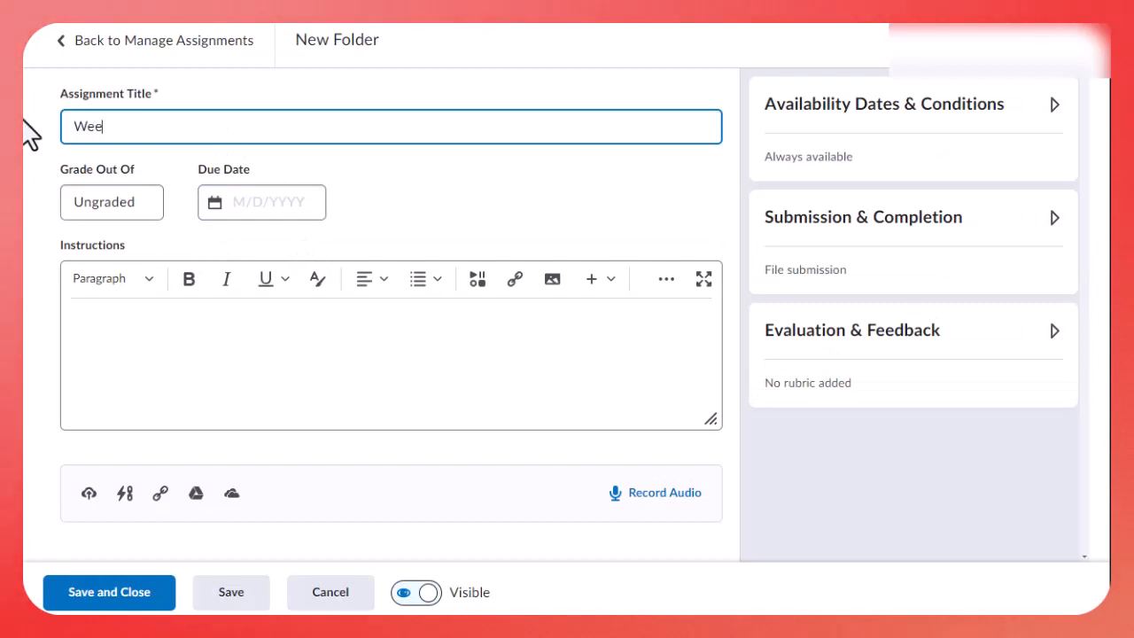
type("k #3 D")
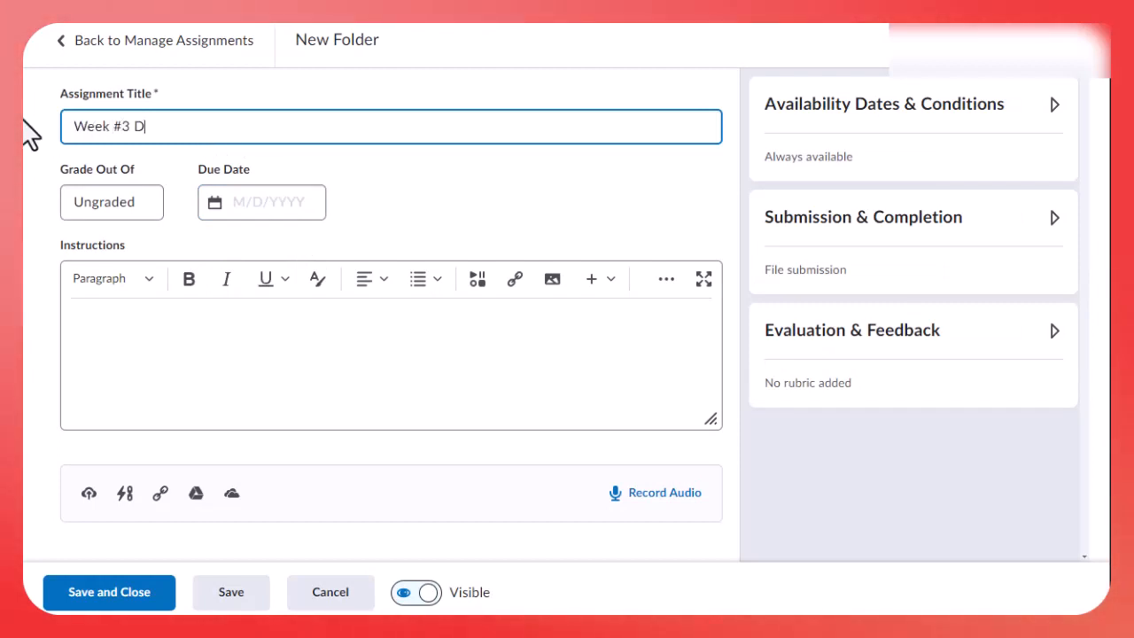
type("ropbox")
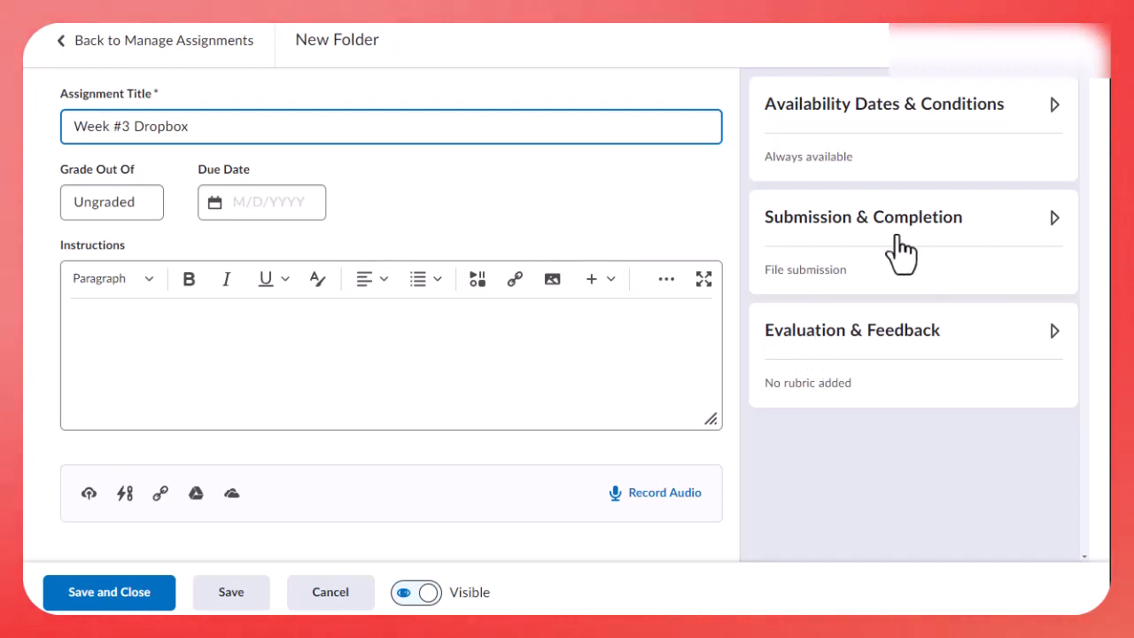
Link the Week #3 Dropbox folder to the existing Week #3 Dropbox grade item, then save and close the folder.
left_click(101, 196)
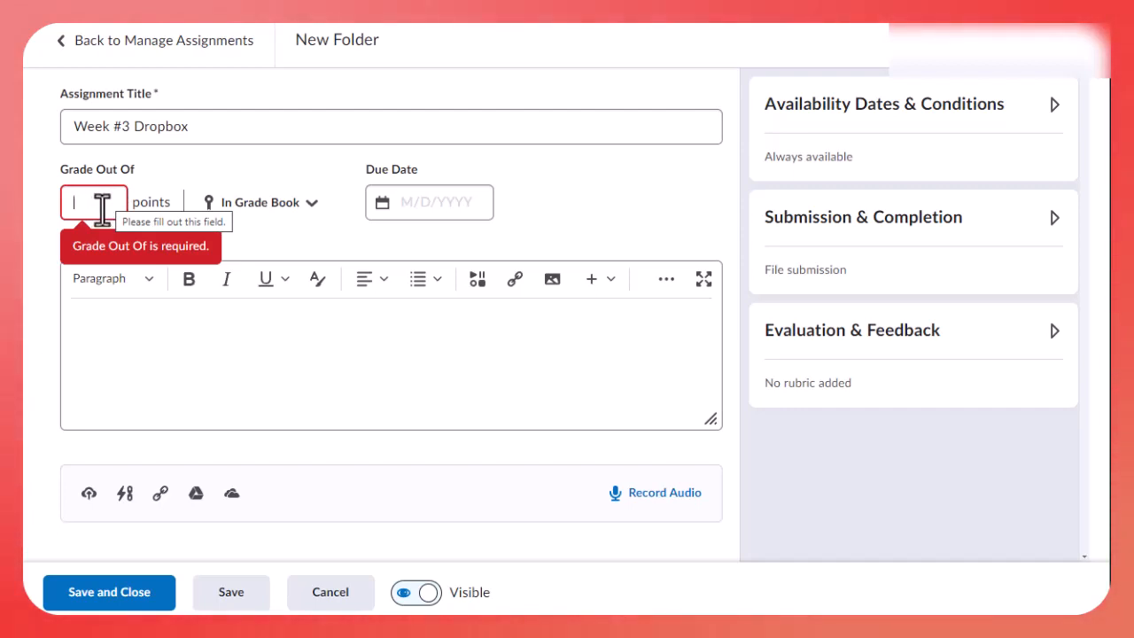
left_click(276, 208)
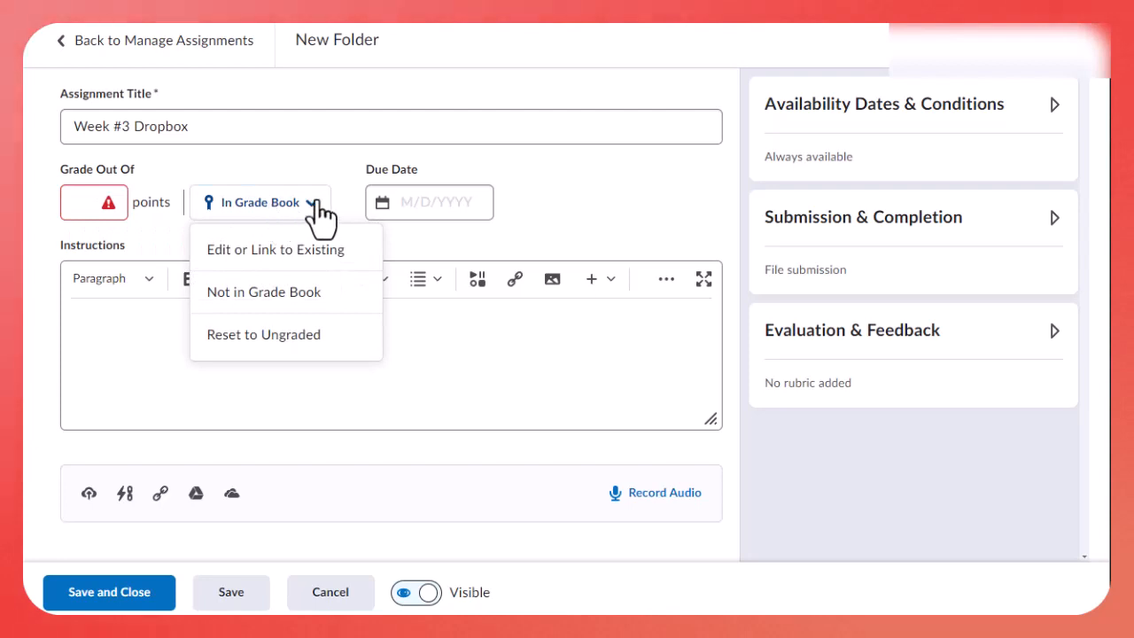
left_click(332, 263)
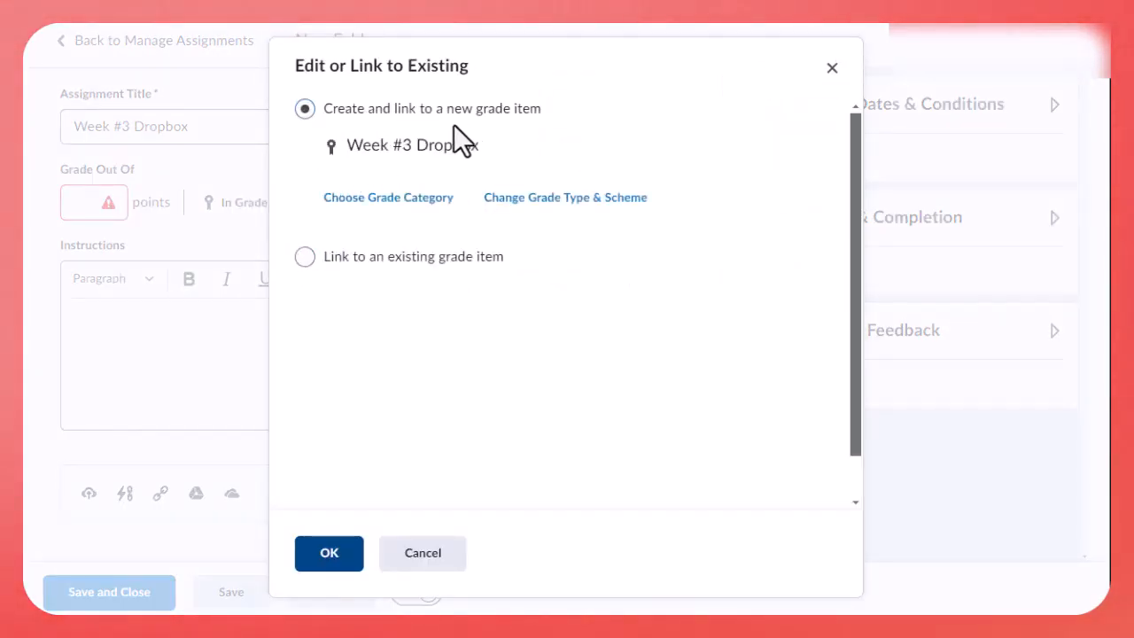
left_click(361, 258)
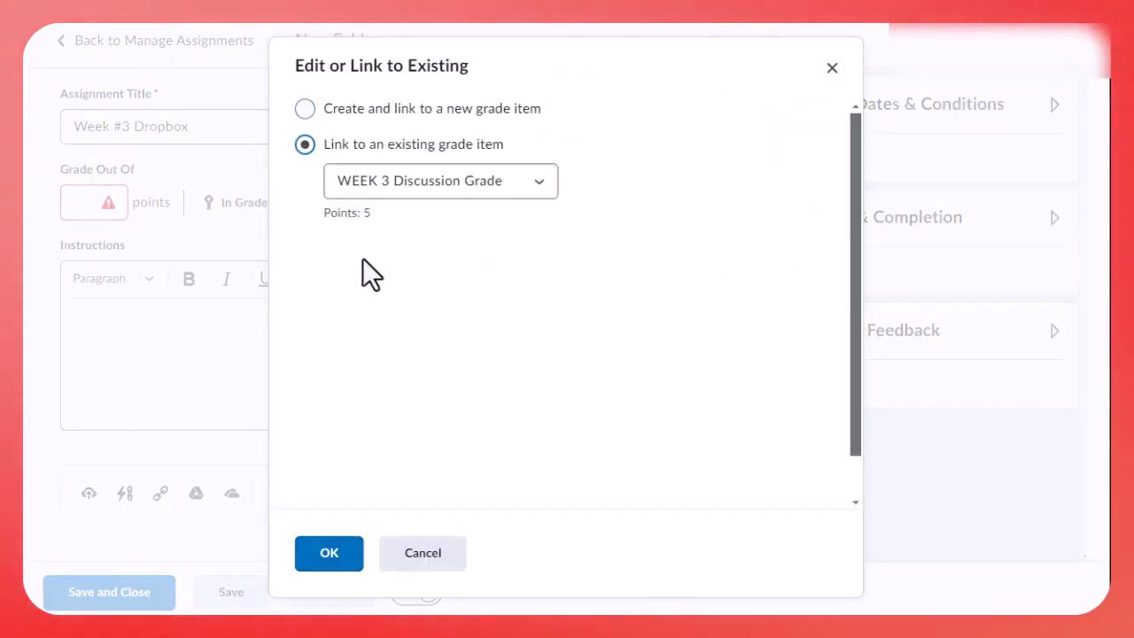
left_click(508, 182)
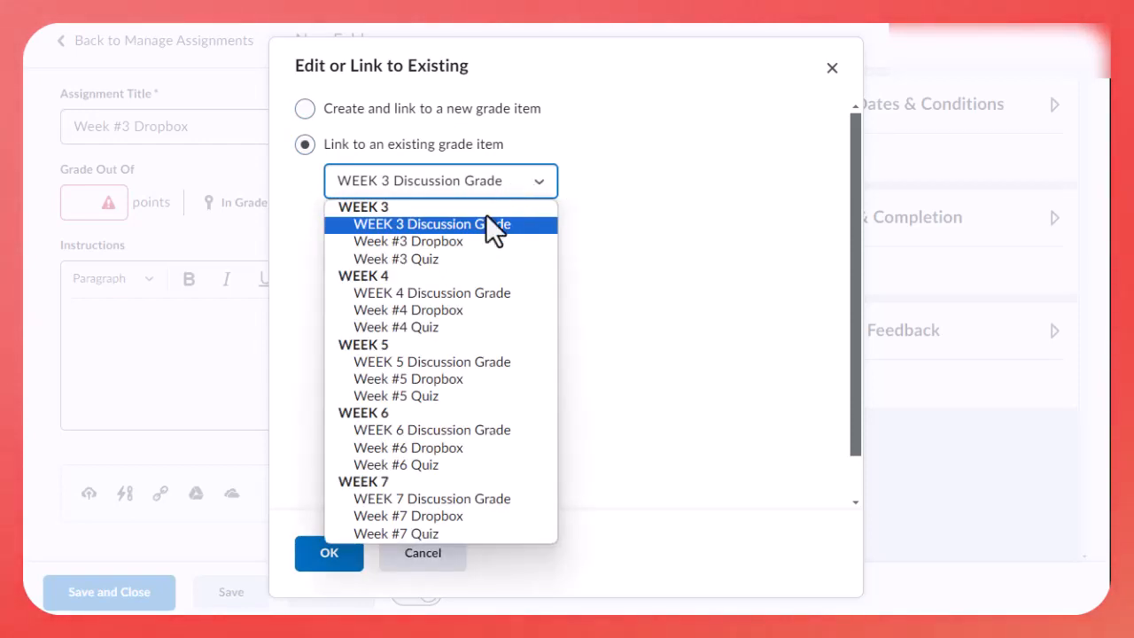
left_click(441, 242)
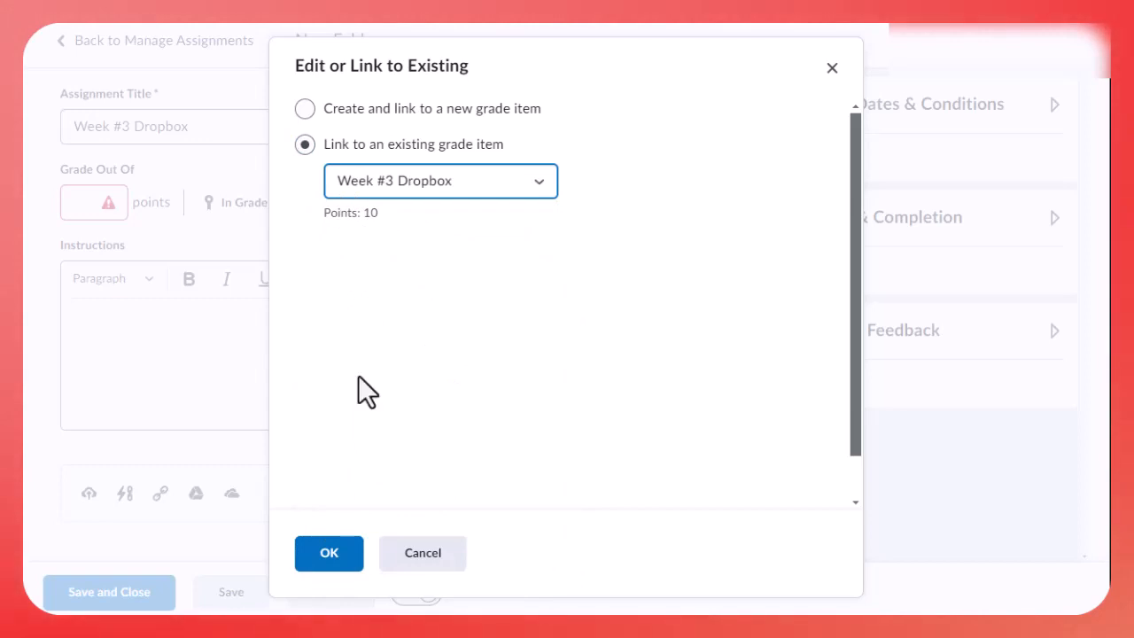
left_click(354, 565)
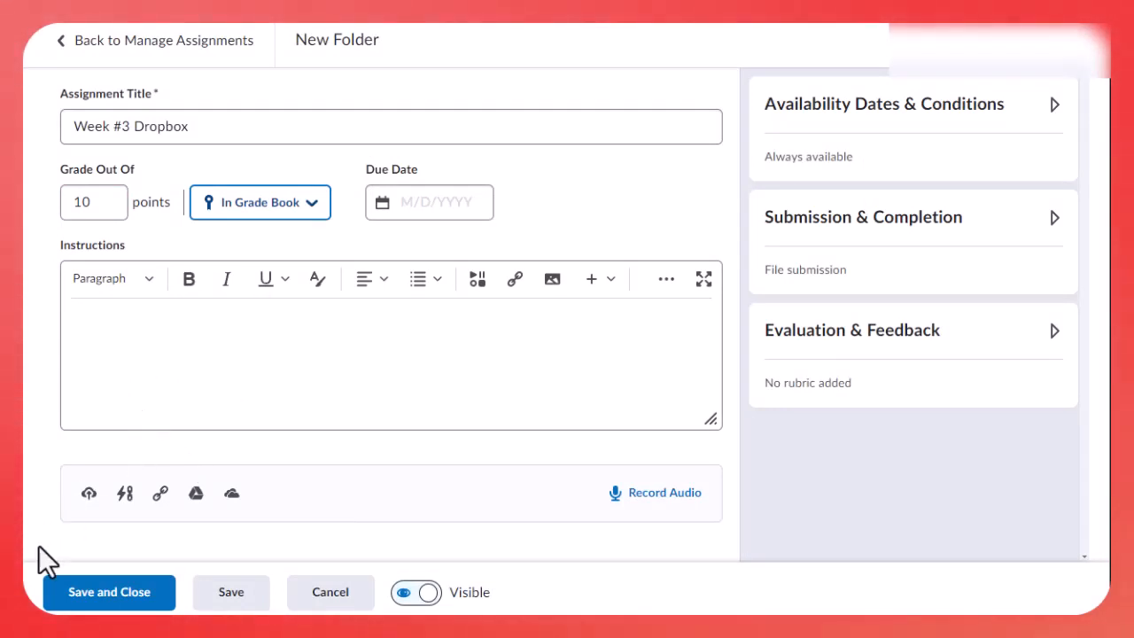
left_click(94, 604)
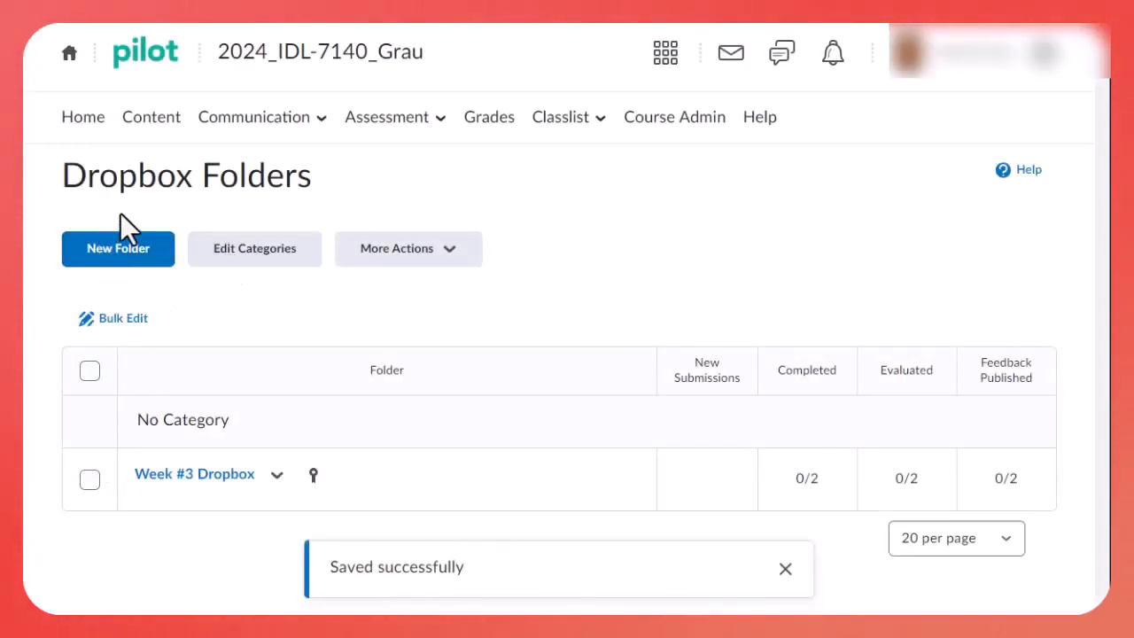
Create another new Dropbox folder and title it "Week #4 Dropbox".
left_click(108, 257)
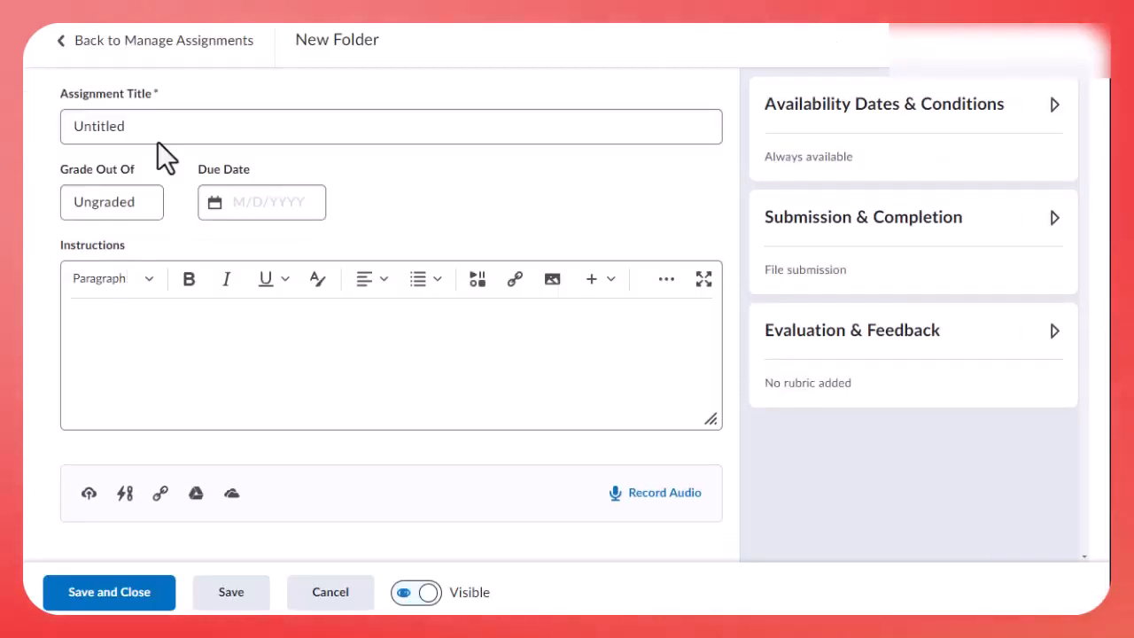
left_click(136, 127)
key("ctrl+a")
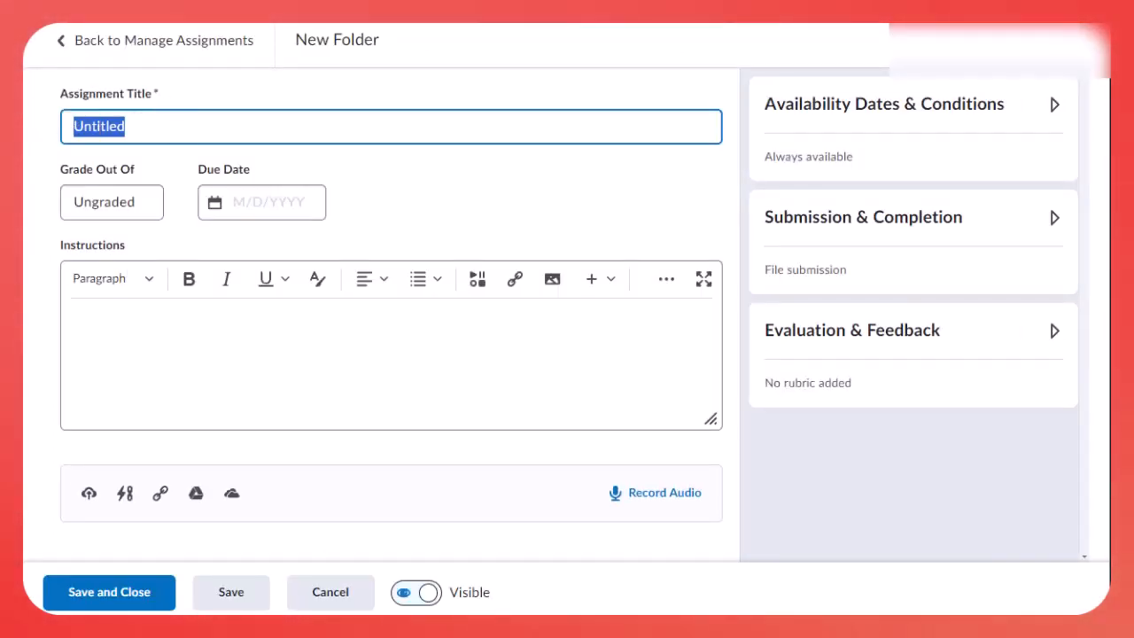
type("Week #4 Dropbox")
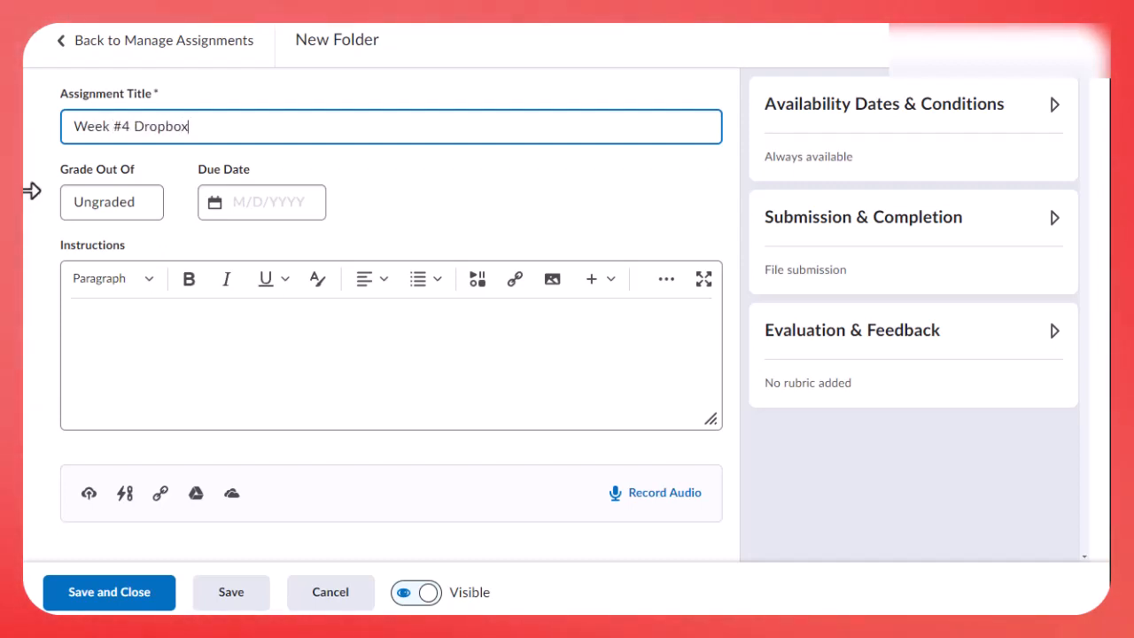
Link the Week #4 Dropbox folder to the existing Week #4 Dropbox grade item, then save and close the folder.
left_click(94, 202)
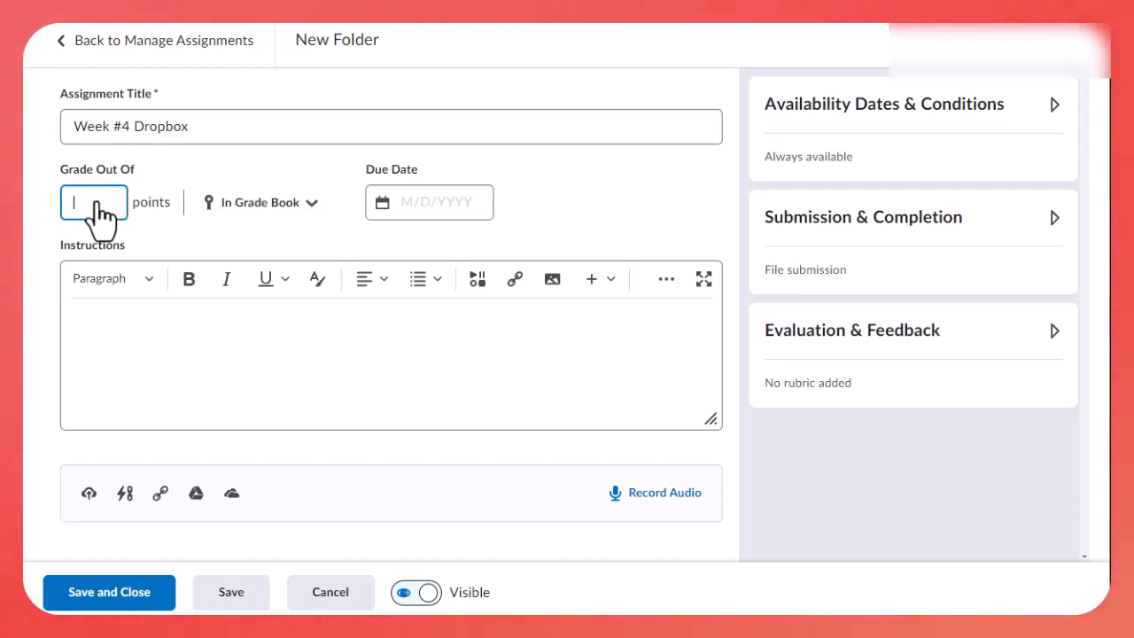
left_click(242, 211)
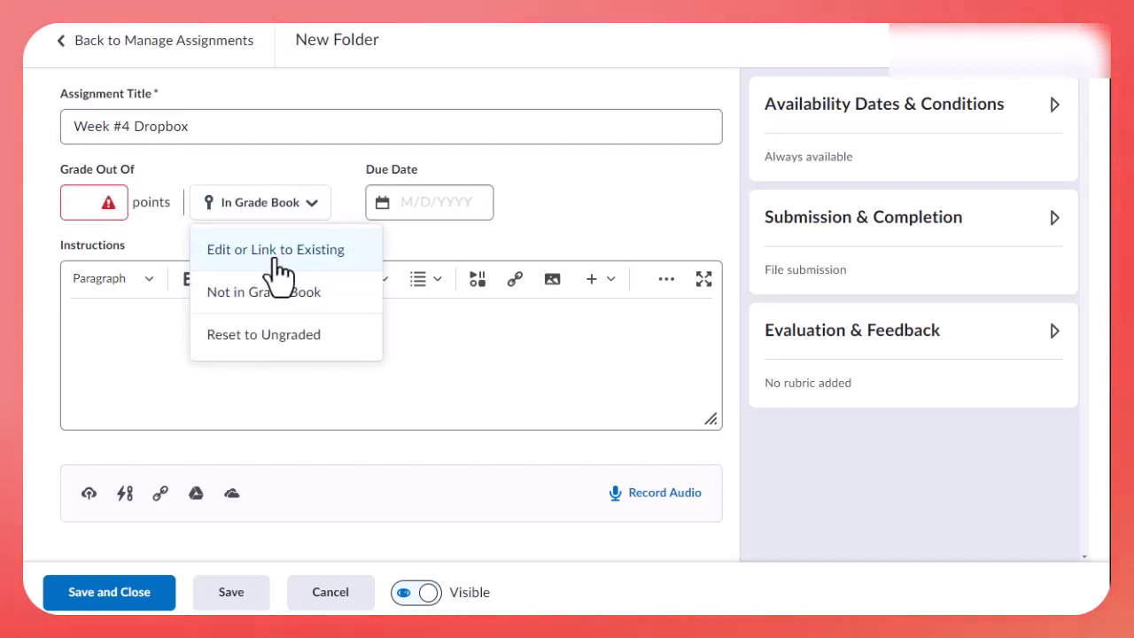
left_click(277, 257)
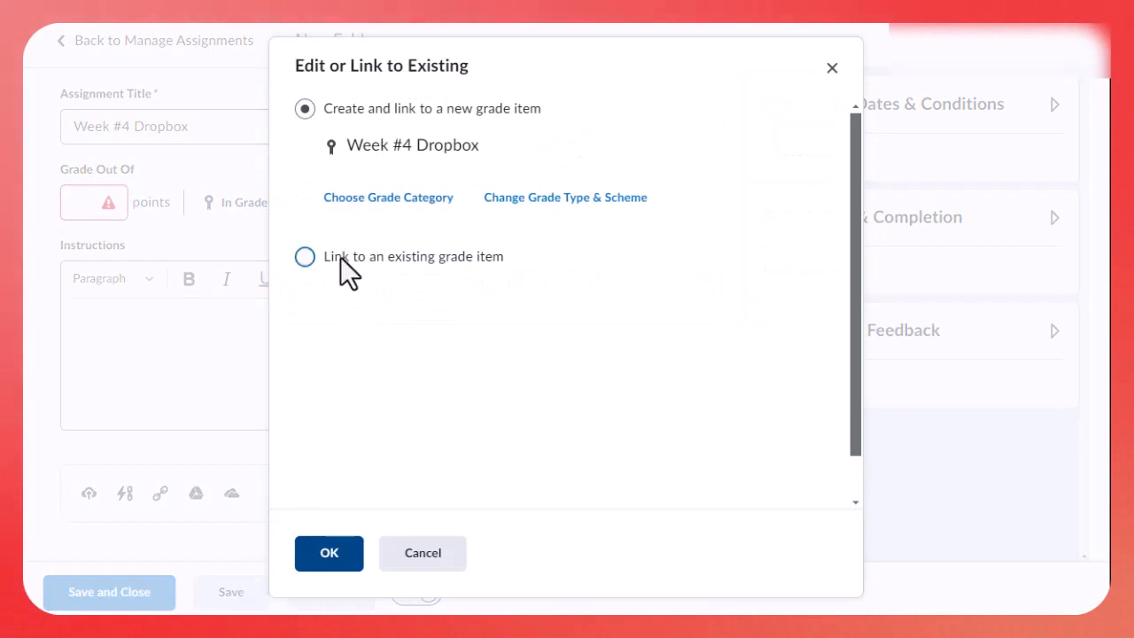
left_click(341, 257)
left_click(415, 183)
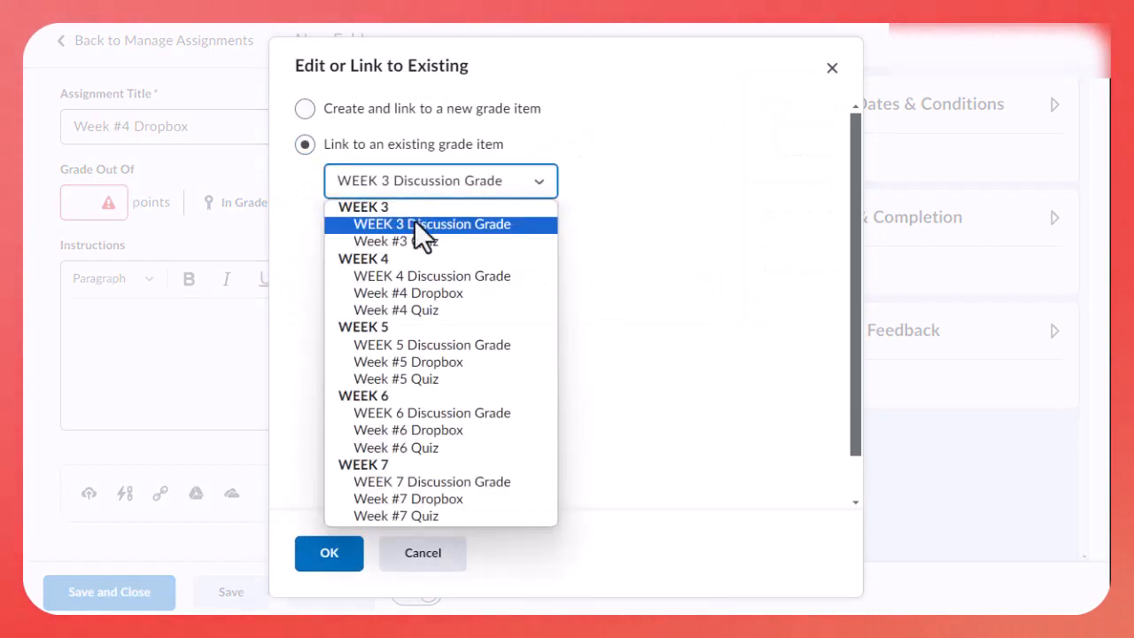
left_click(427, 294)
left_click(330, 553)
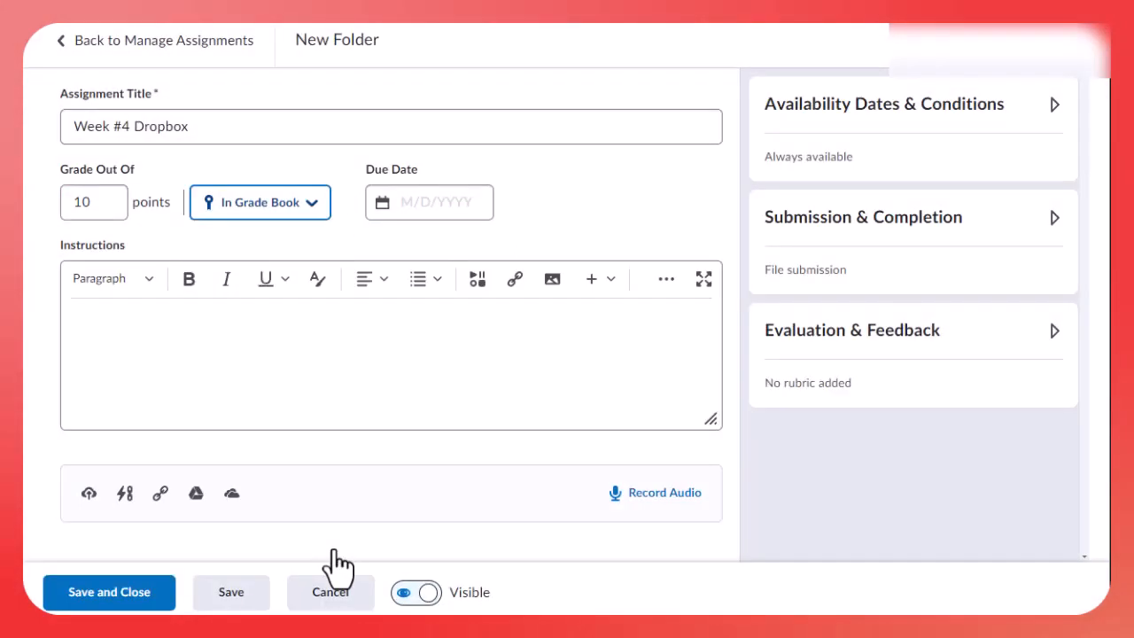
left_click(151, 592)
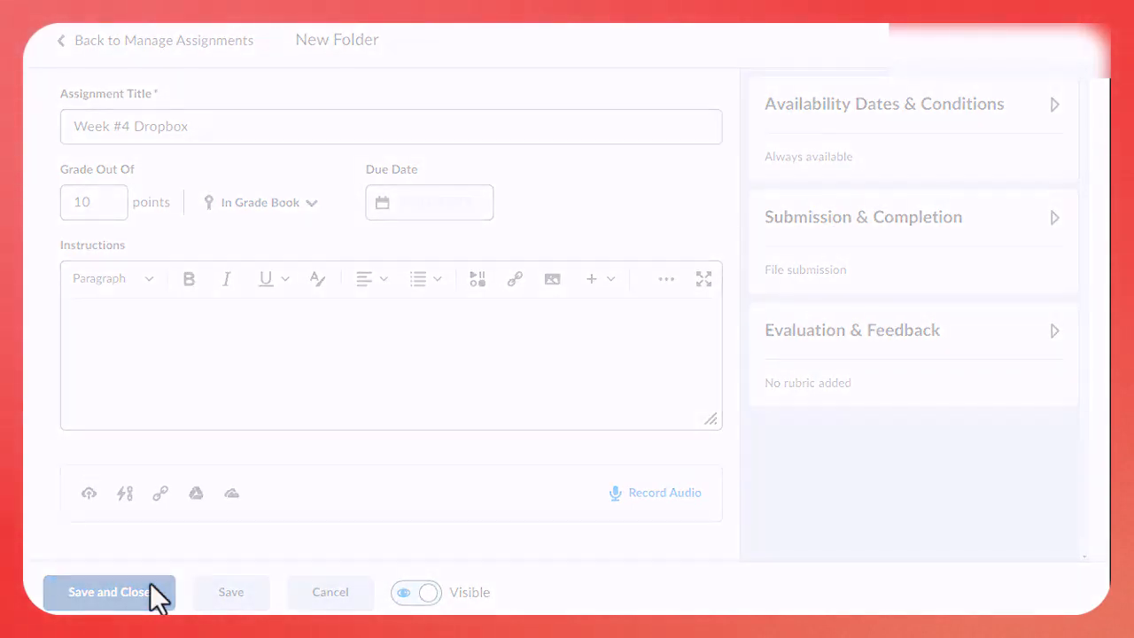
Create a new Dropbox folder and title it "Week #5 Dropbox".
scroll(160, 567, "down", 1)
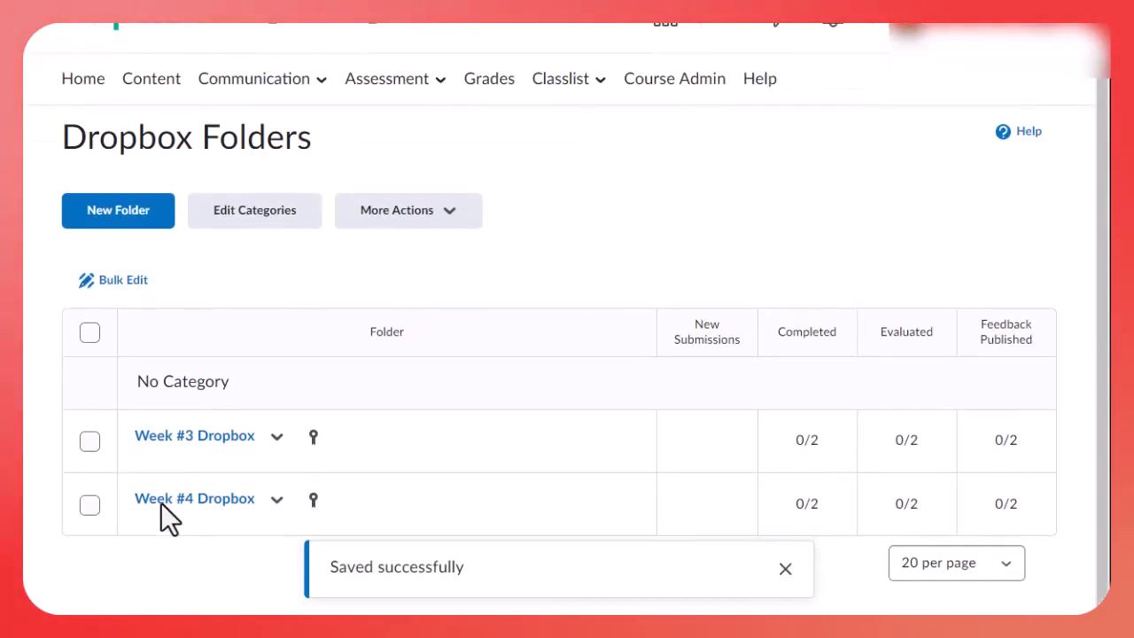
left_click(130, 212)
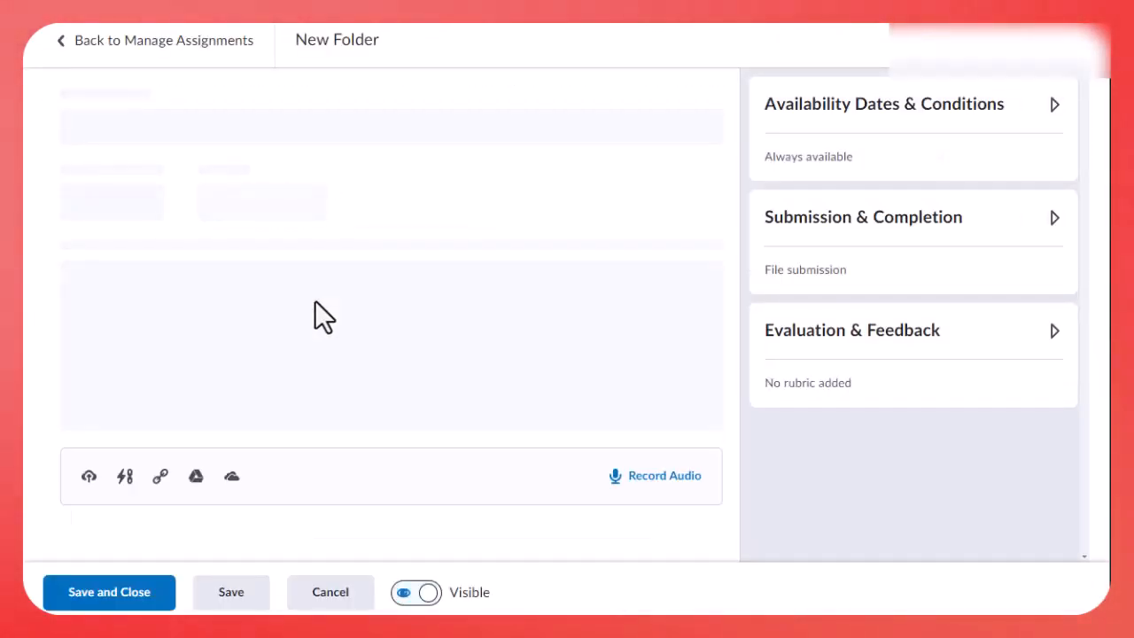
left_click(82, 124)
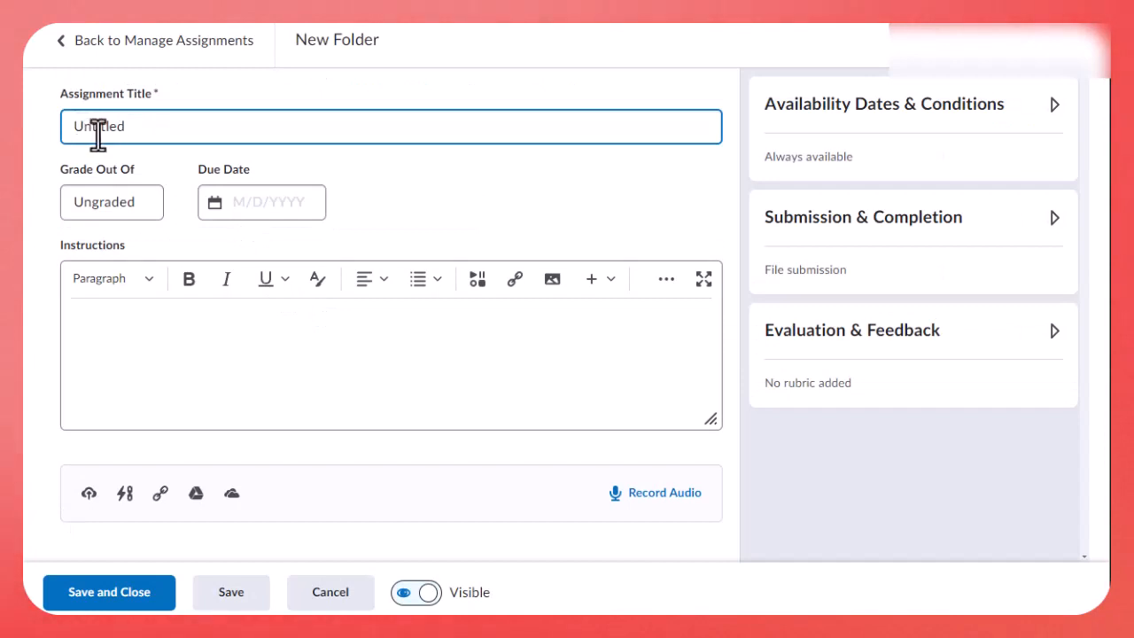
double_click(98, 126)
type("Week #5 D")
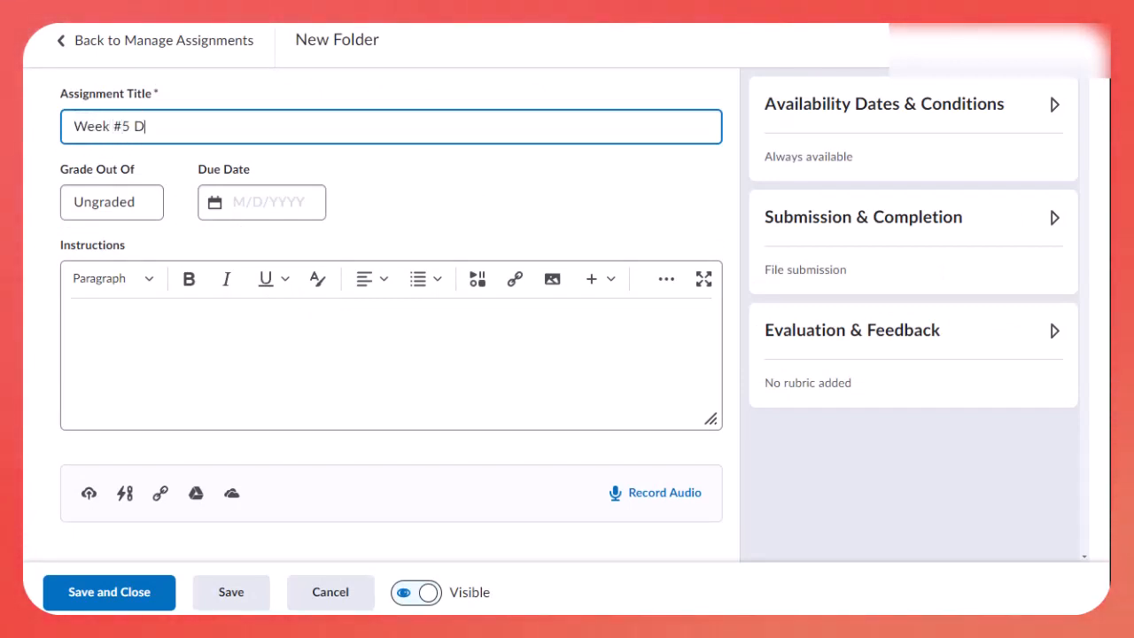
type("ropbox")
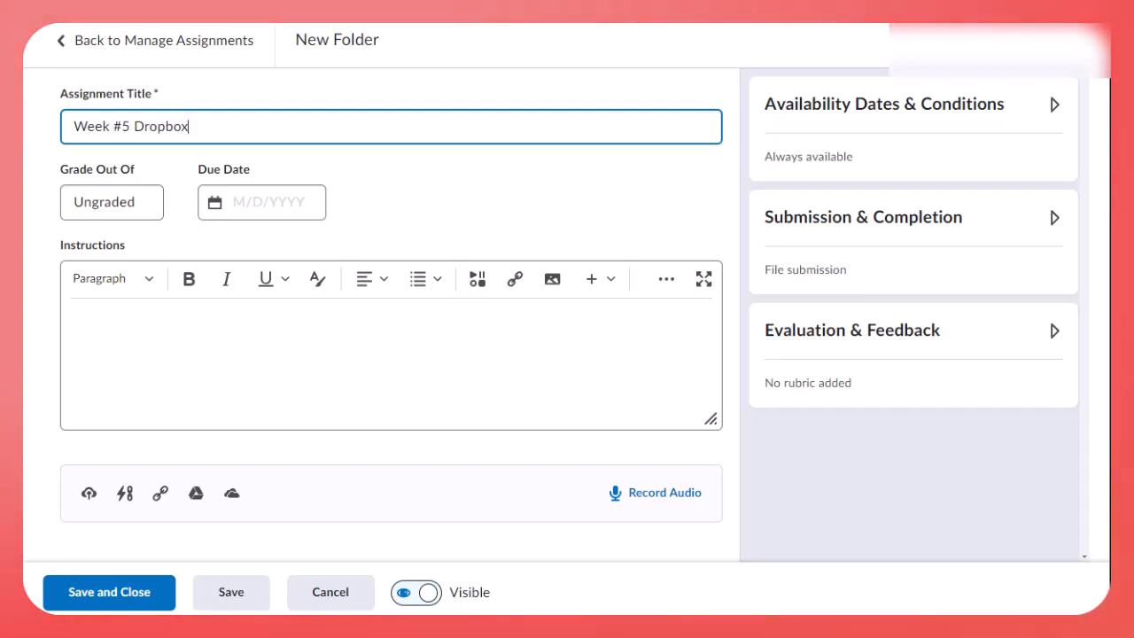
Link the Week #5 Dropbox folder to the existing Week #5 Dropbox grade item, then save and close the folder.
left_click(125, 220)
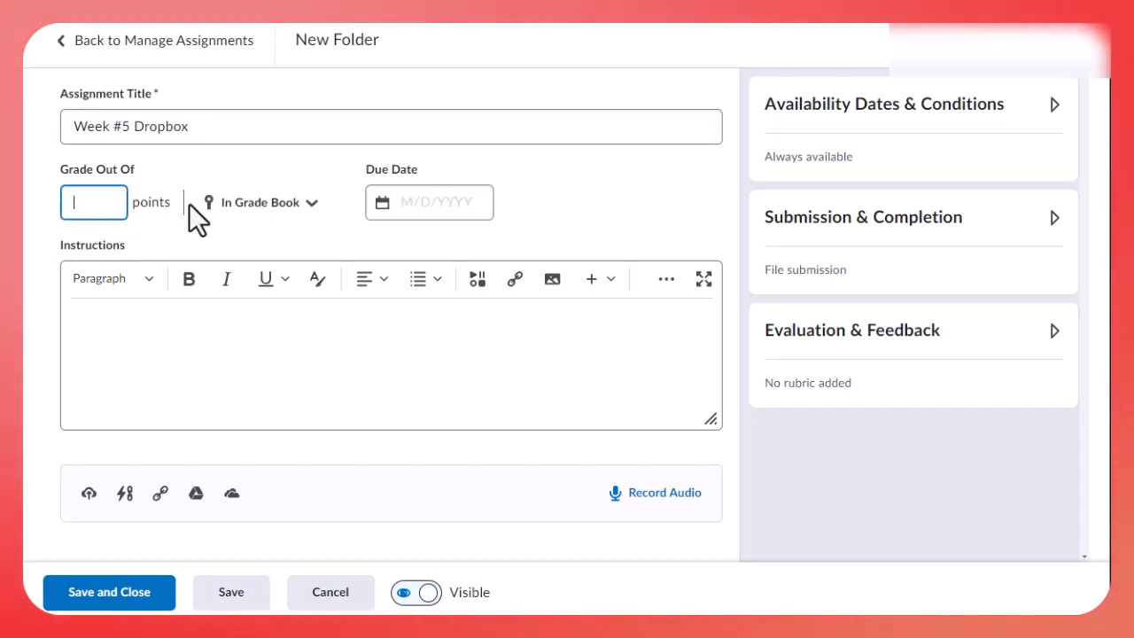
left_click(266, 204)
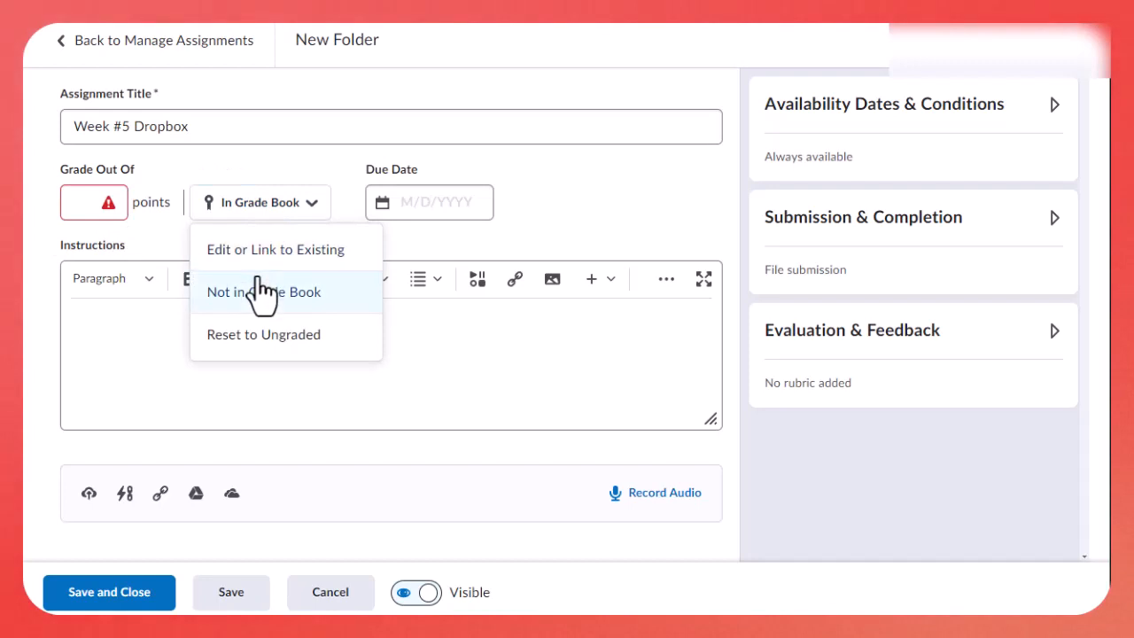
left_click(270, 257)
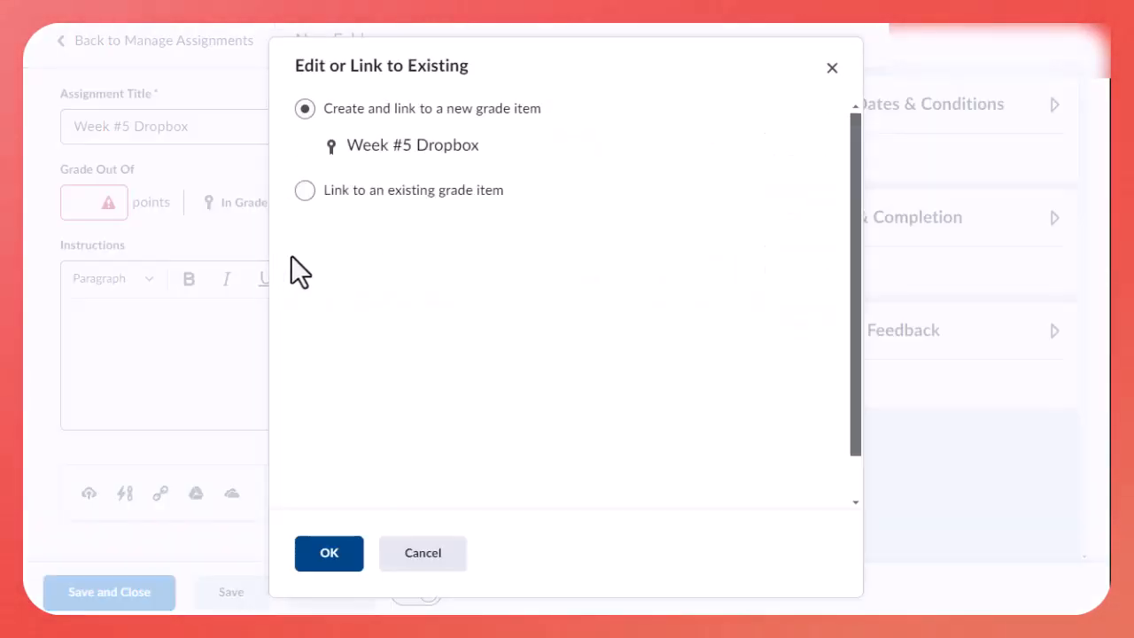
left_click(342, 259)
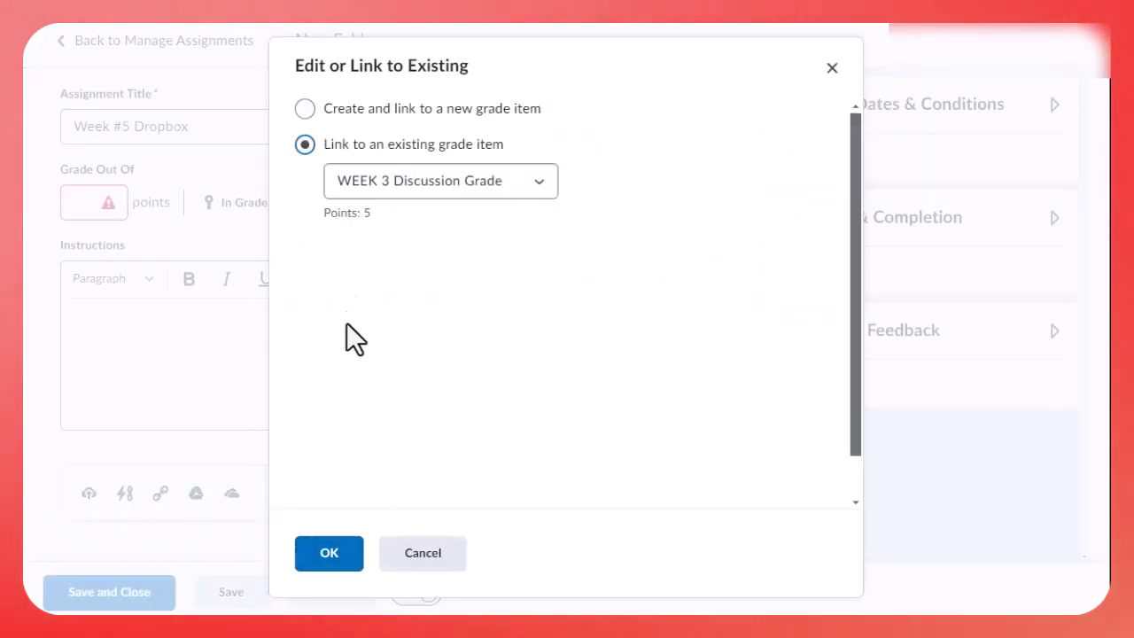
left_click(411, 180)
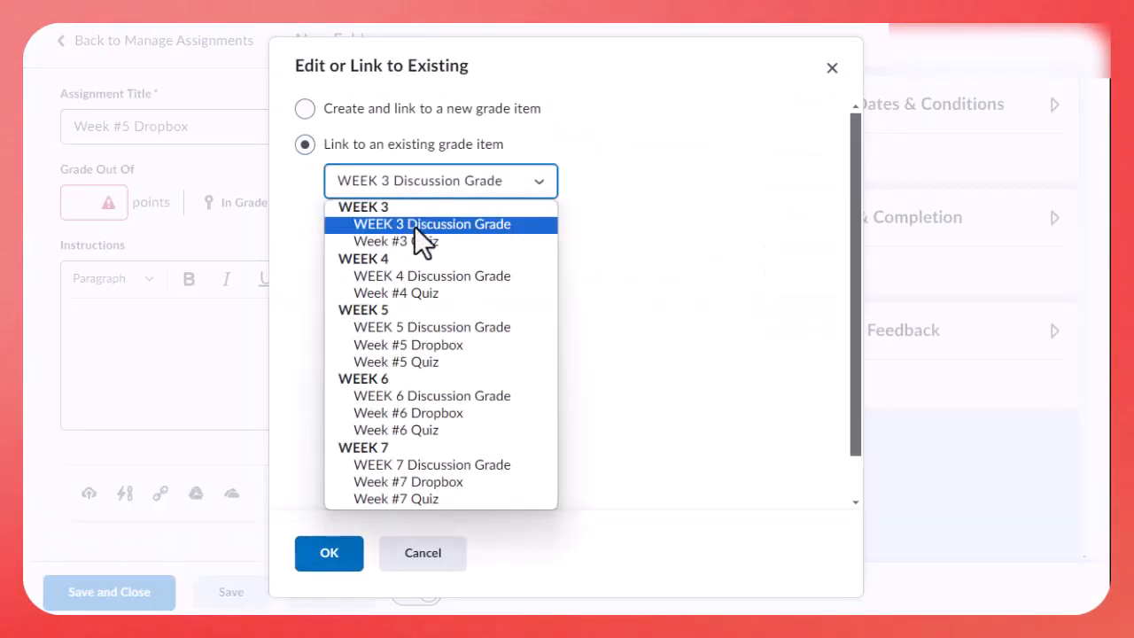
left_click(431, 344)
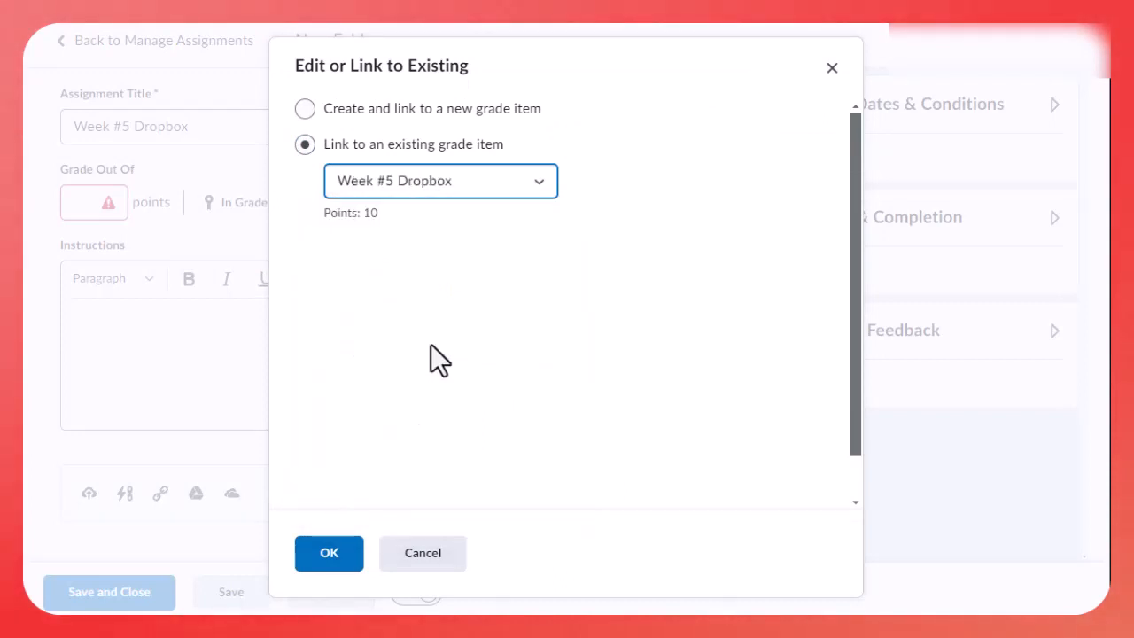
left_click(335, 558)
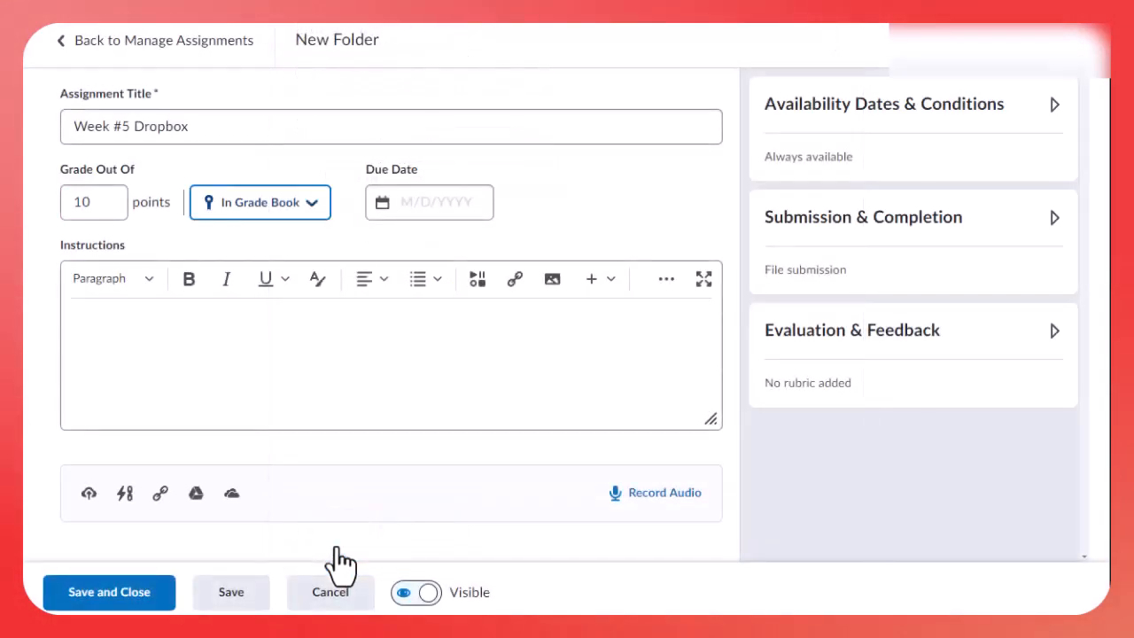
left_click(117, 597)
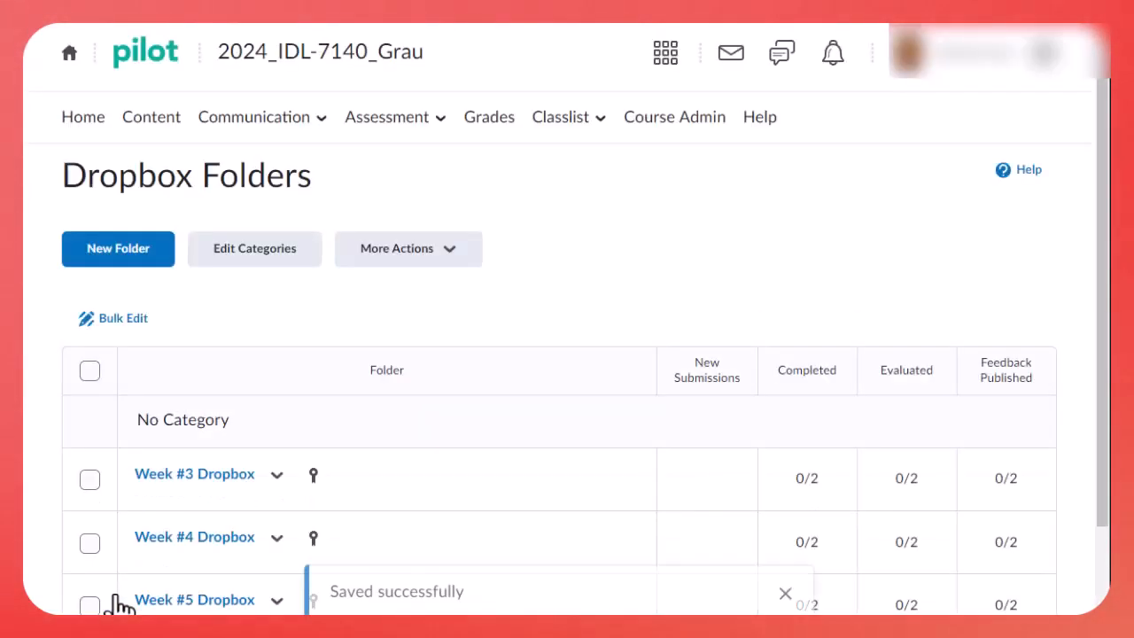
Create another new Dropbox folder and title it "Week #6 Dropbox".
scroll(124, 541, "down", 1)
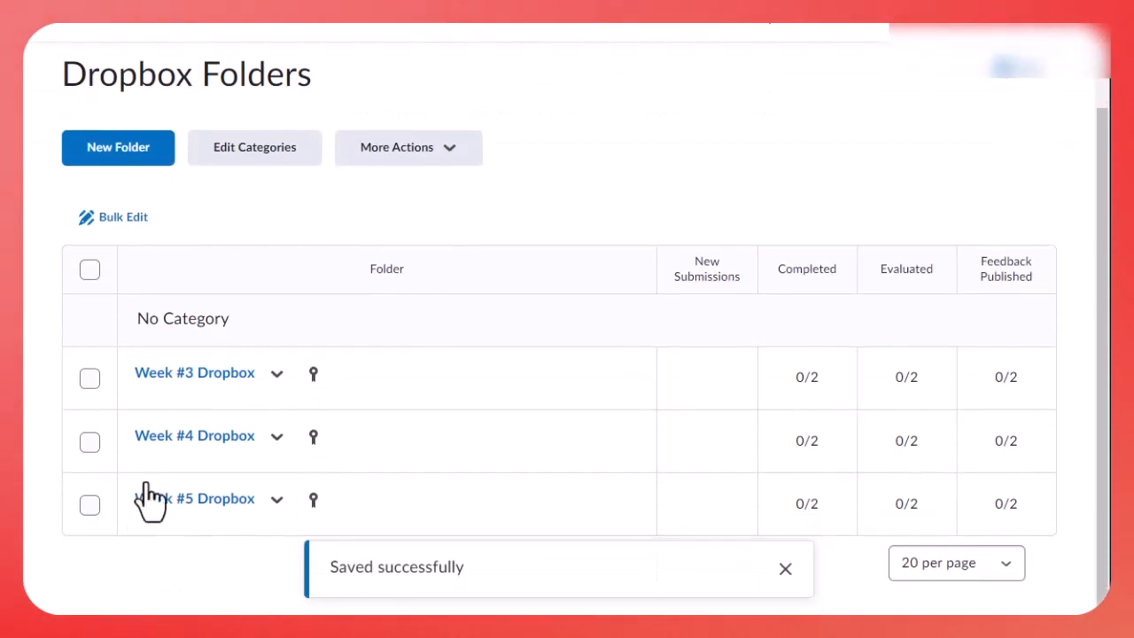
left_click(130, 149)
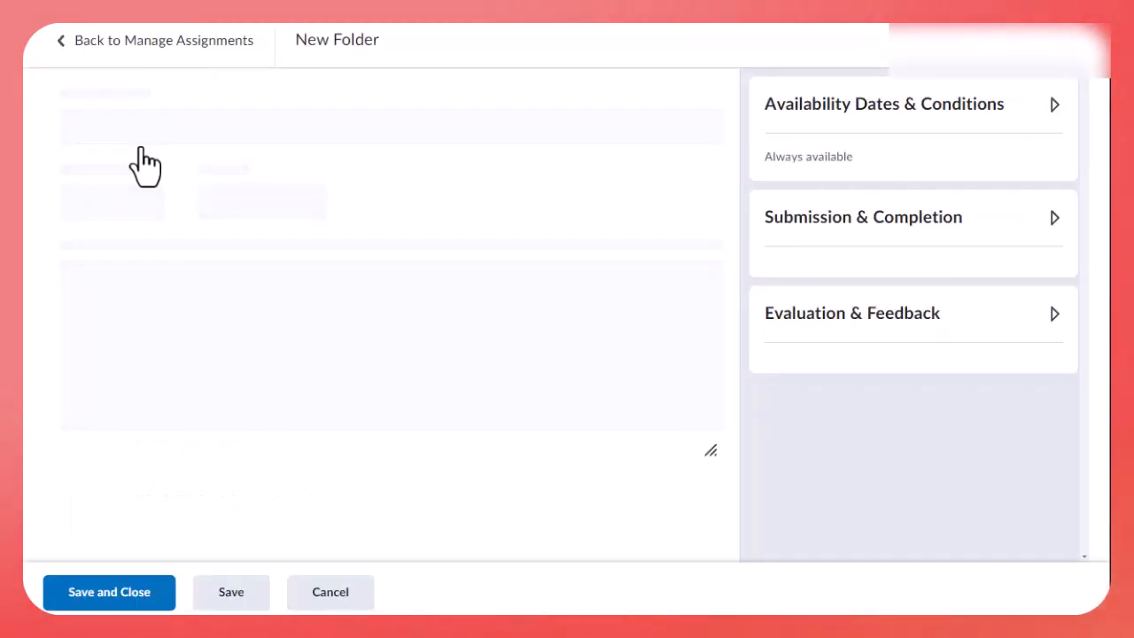
left_click(211, 135)
key("ctrl+a")
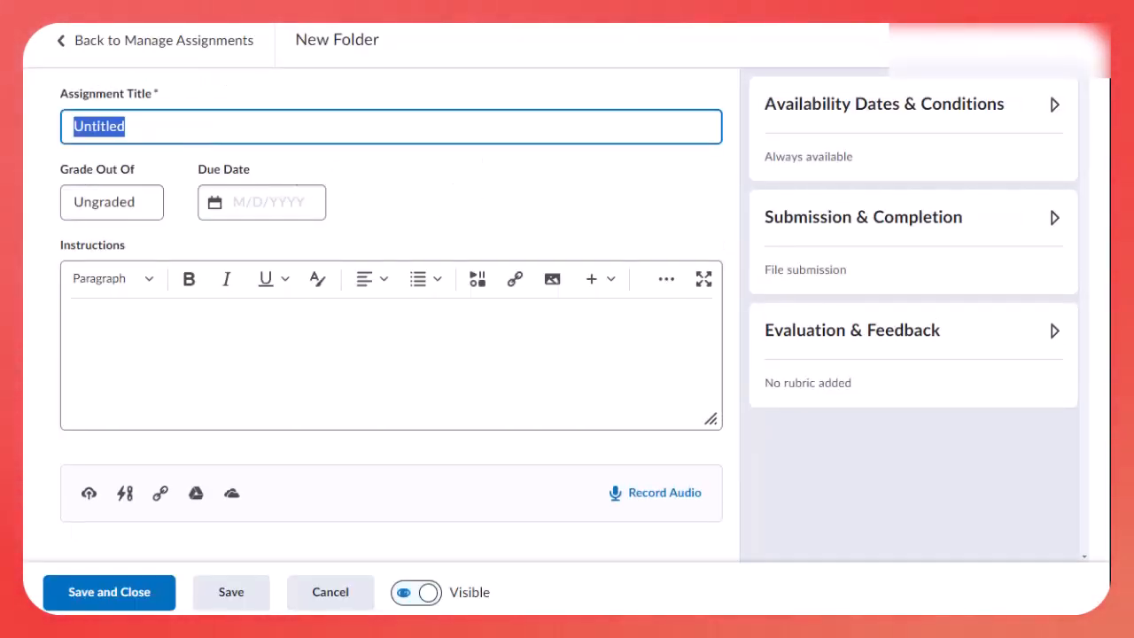
type("Week #6 Dropbox")
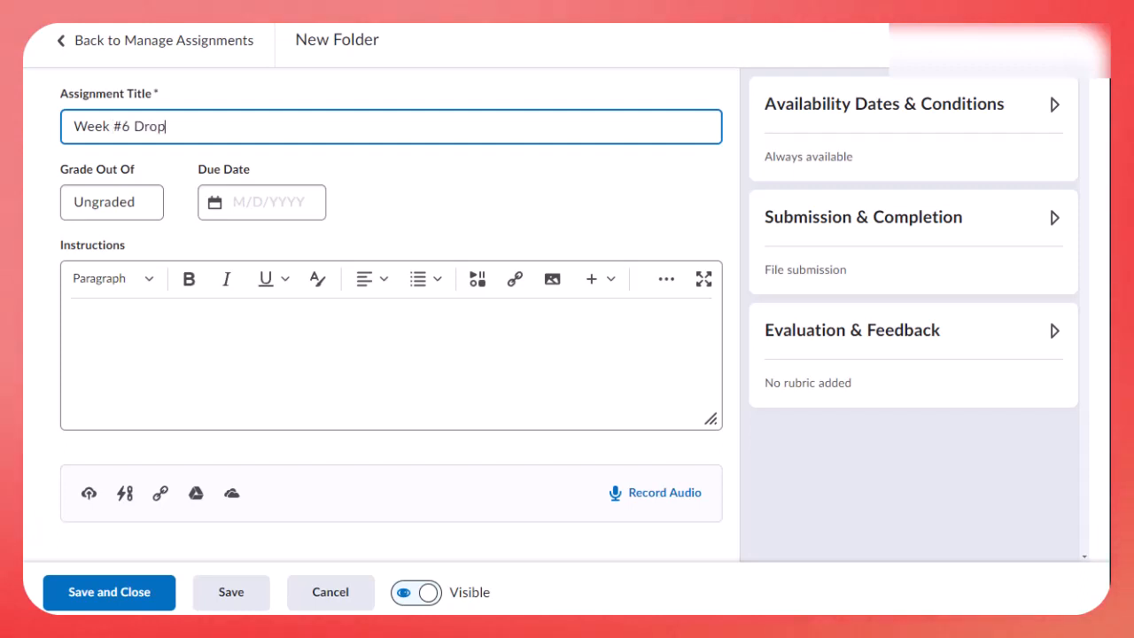
Link the Week #6 Dropbox folder to the existing Week #6 Dropbox grade item, then save and close the folder.
left_click(108, 203)
left_click(292, 209)
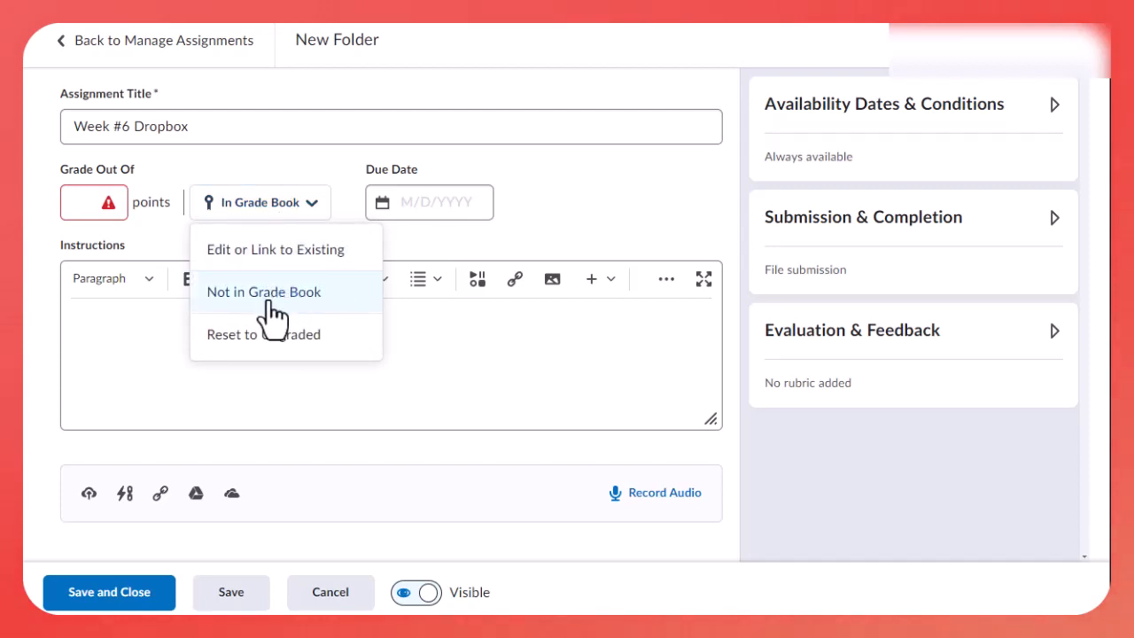
left_click(268, 257)
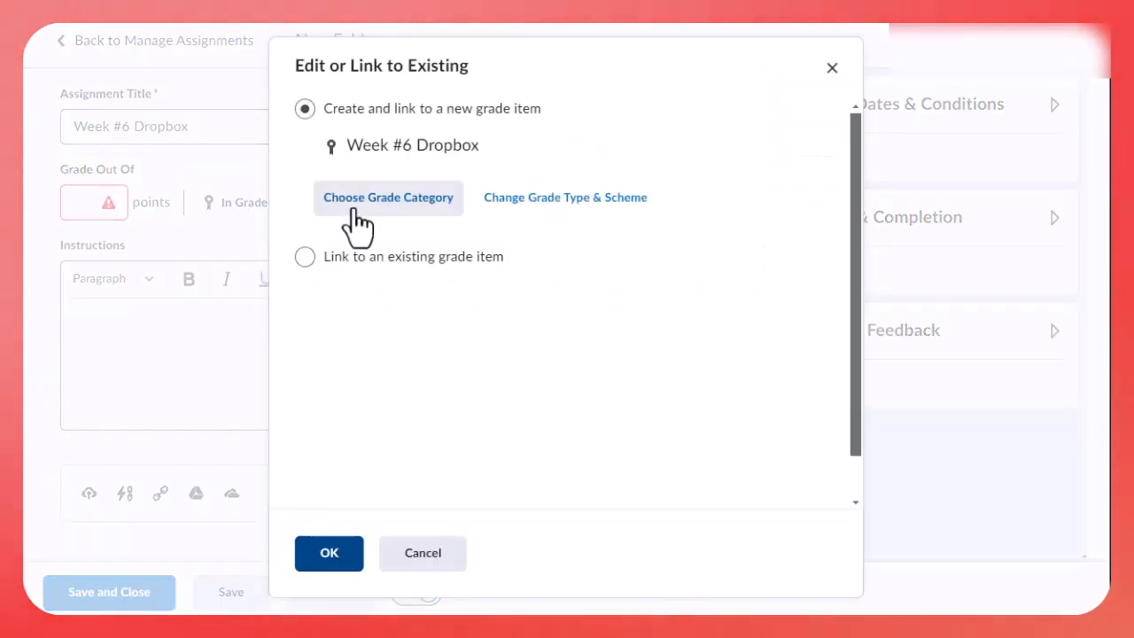
left_click(339, 260)
left_click(397, 193)
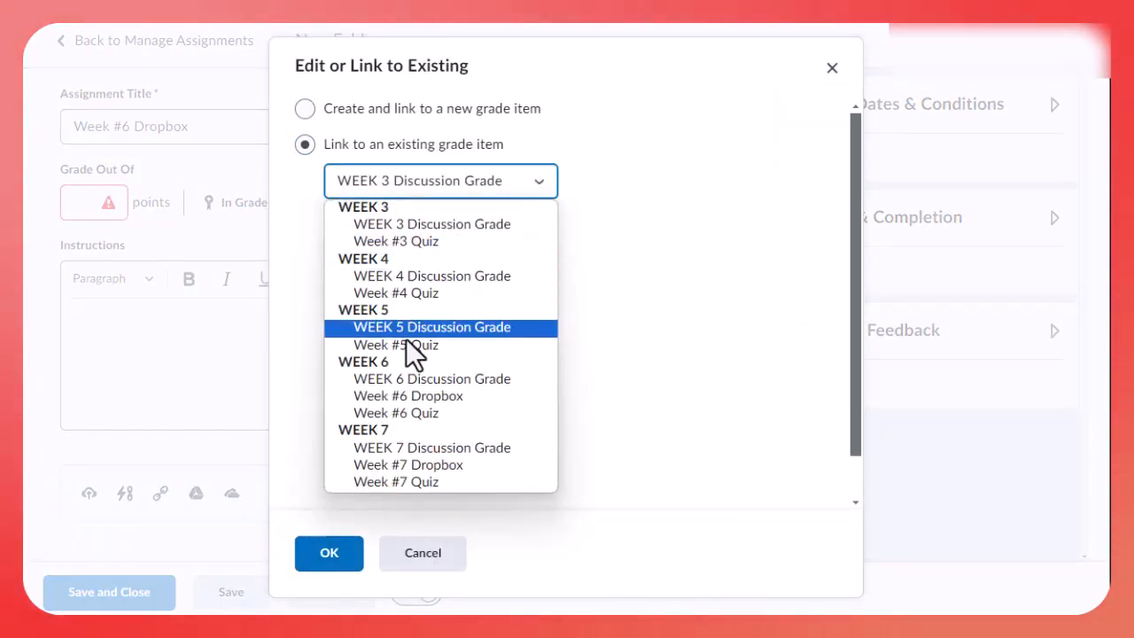
left_click(404, 398)
left_click(332, 557)
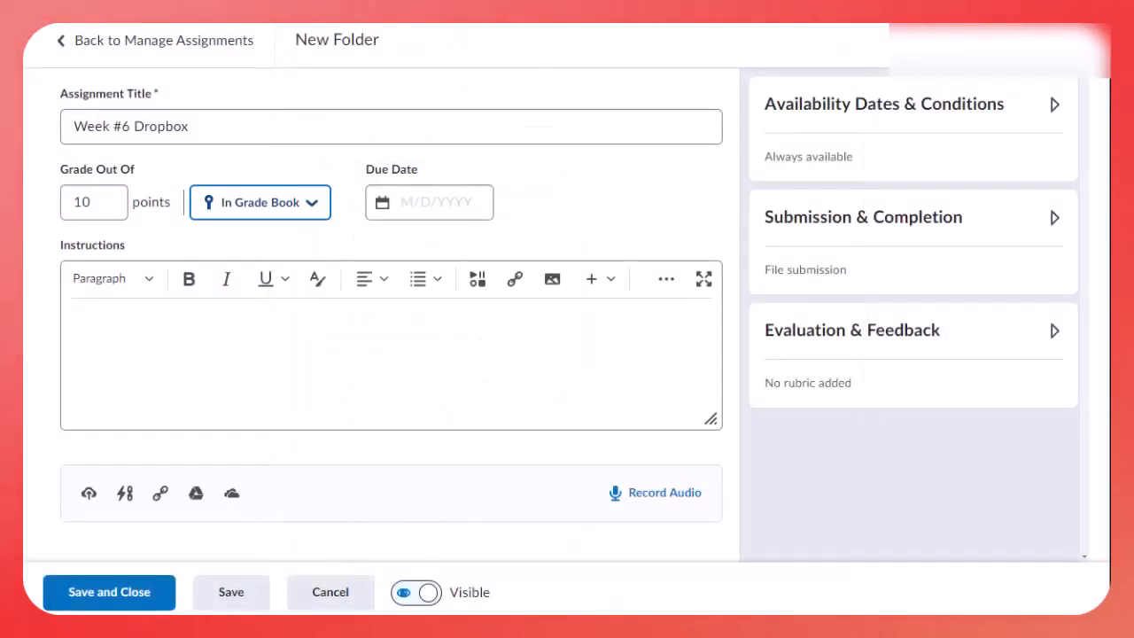
left_click(92, 601)
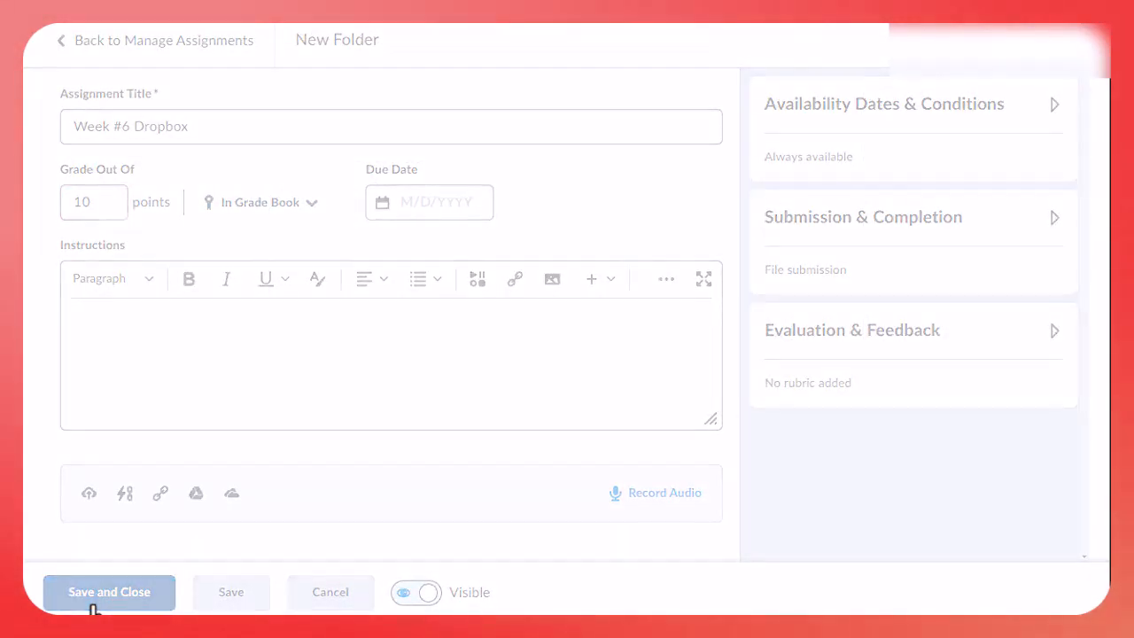
Create a further Dropbox folder and title it "Week #7 Dropbox".
left_click(98, 249)
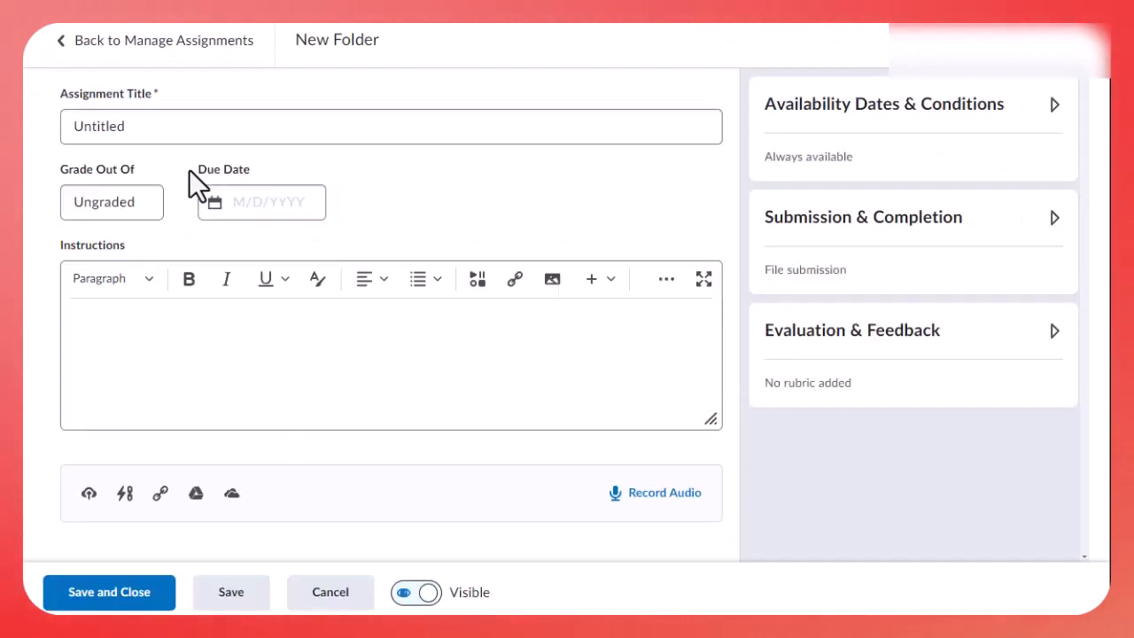
left_click(151, 126)
double_click(152, 127)
type("W")
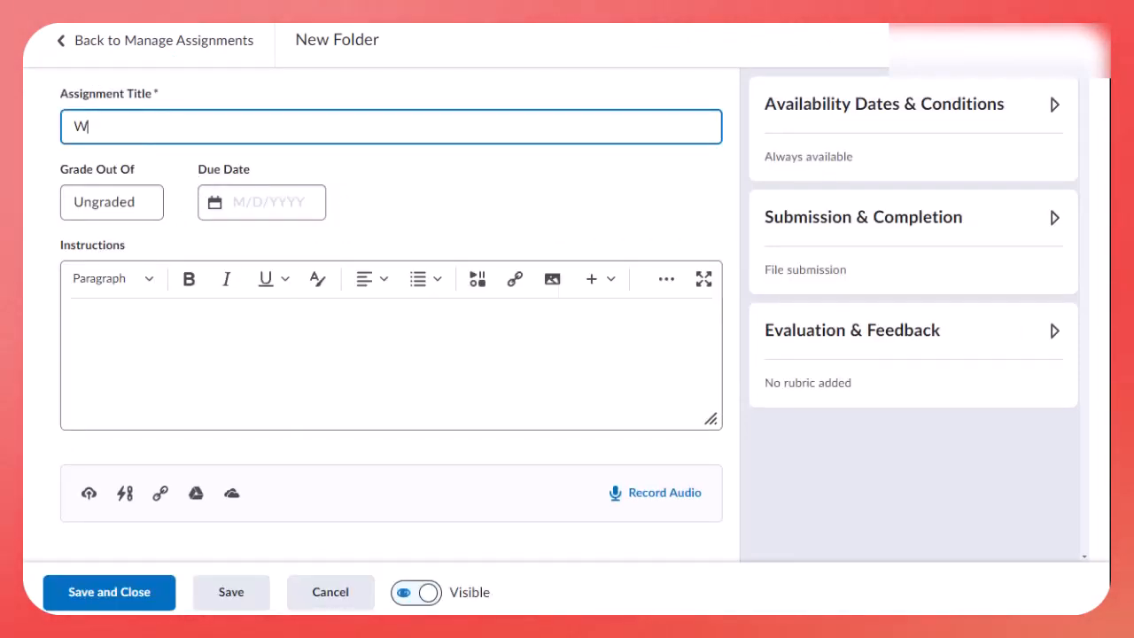
type("eek #7")
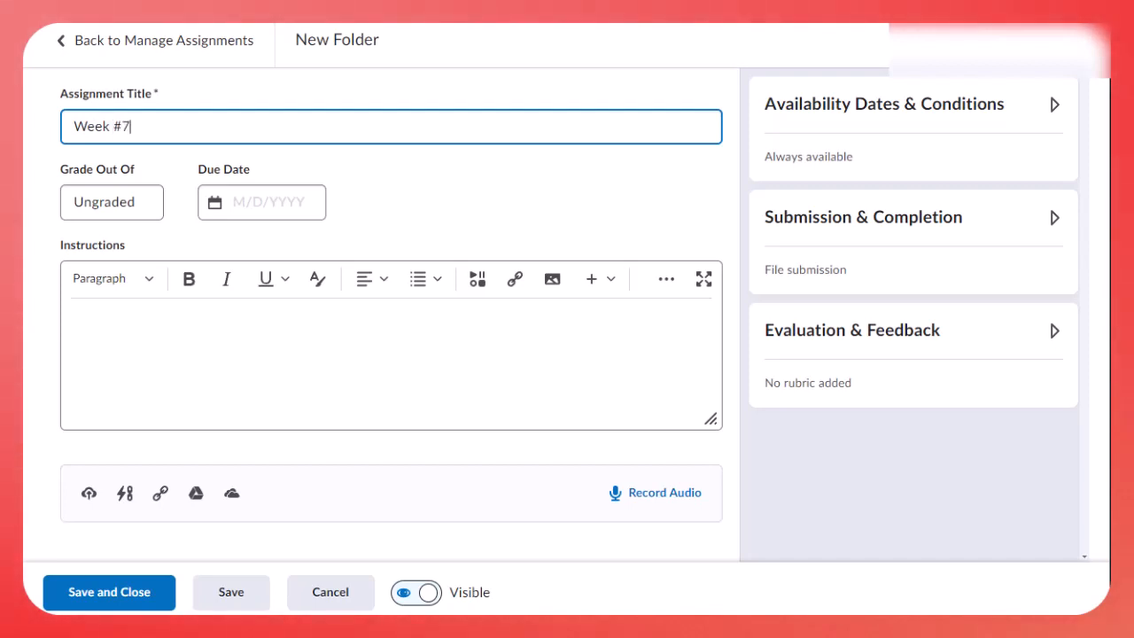
type(" Dropo")
key("BackSpace")
type("b")
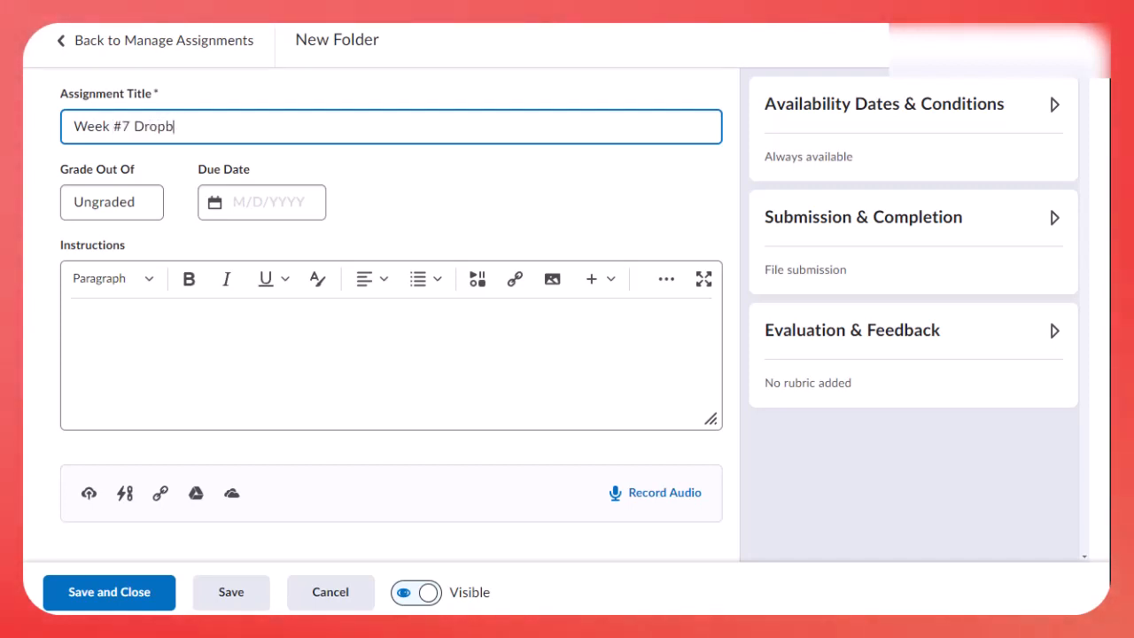
type("ox")
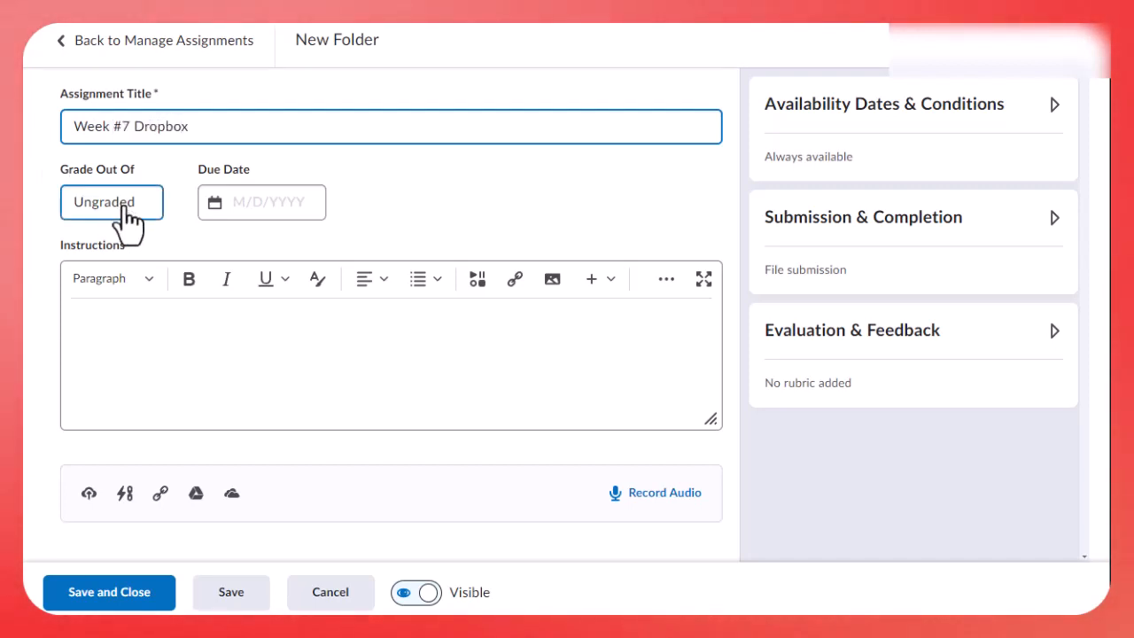
Link the Week #7 Dropbox folder to the existing Week #7 Dropbox grade item, then save and close the folder and dismiss the notification.
left_click(111, 203)
left_click(276, 202)
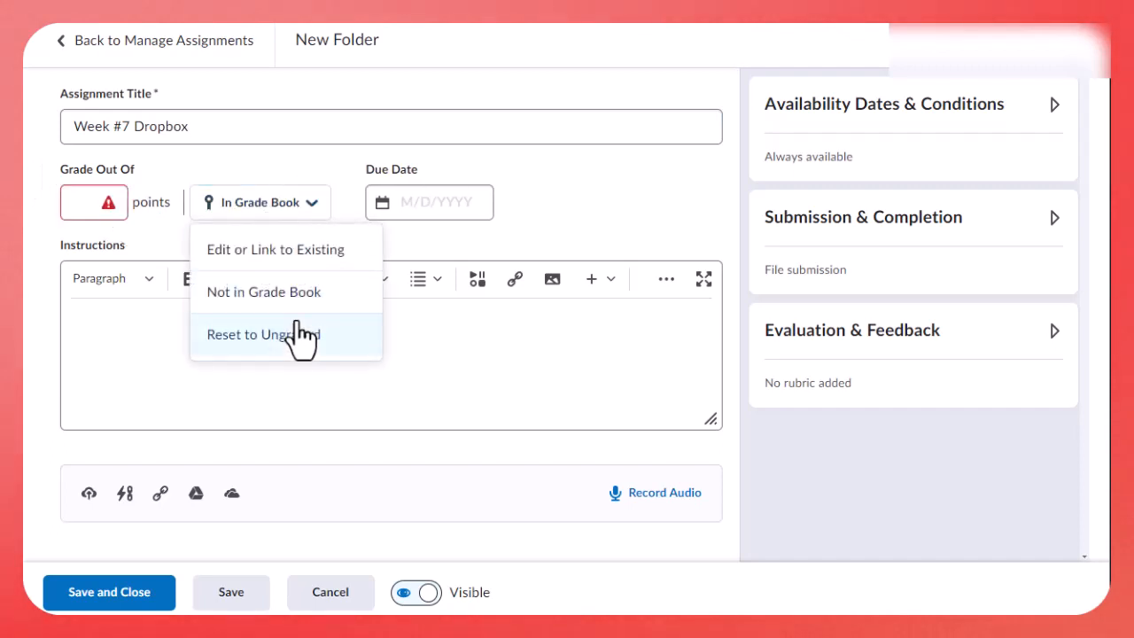
left_click(282, 257)
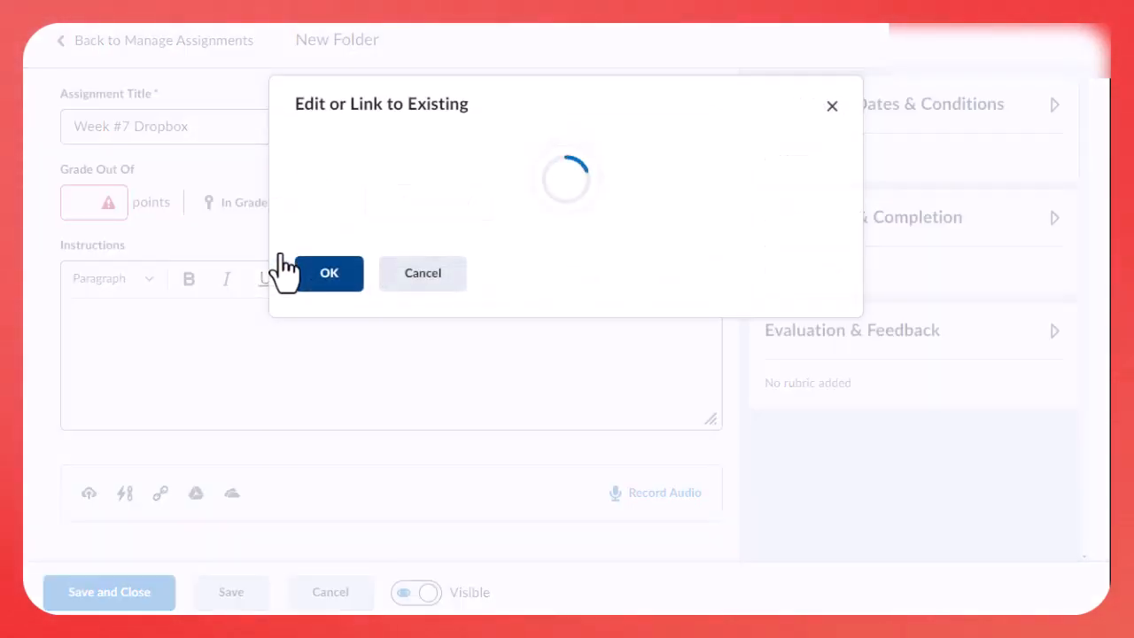
left_click(375, 259)
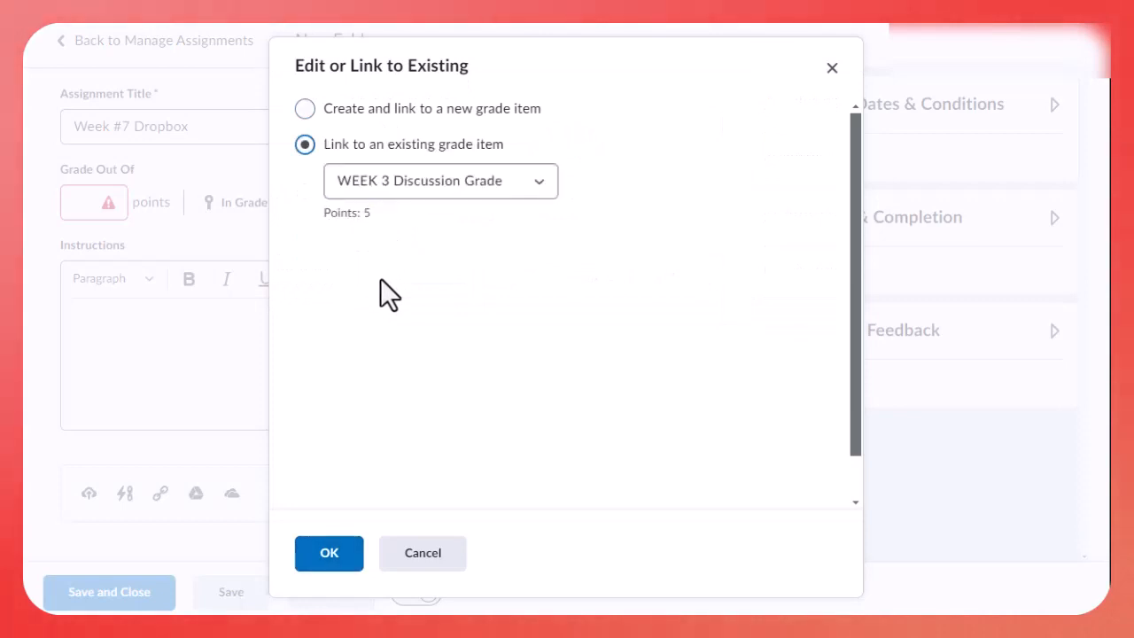
left_click(450, 186)
left_click(397, 449)
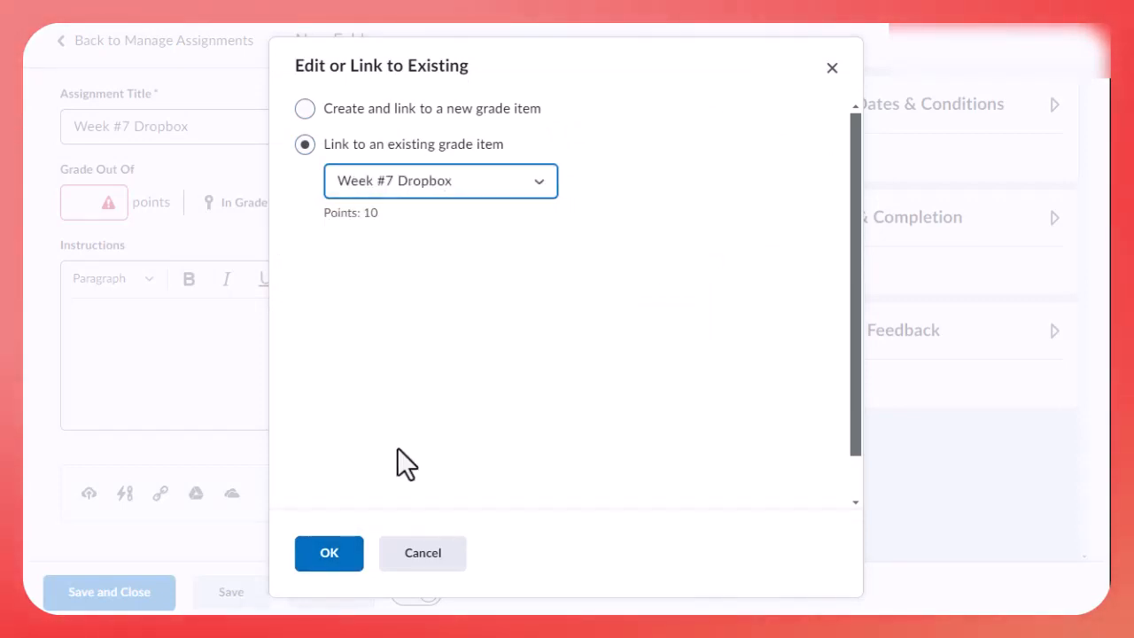
left_click(333, 558)
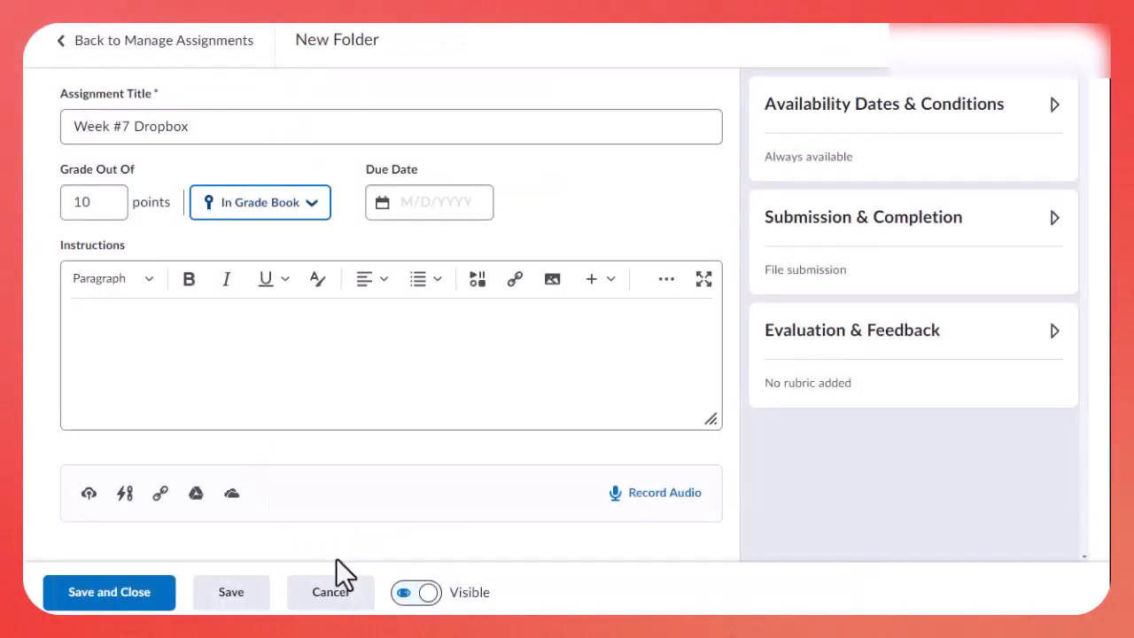
left_click(116, 594)
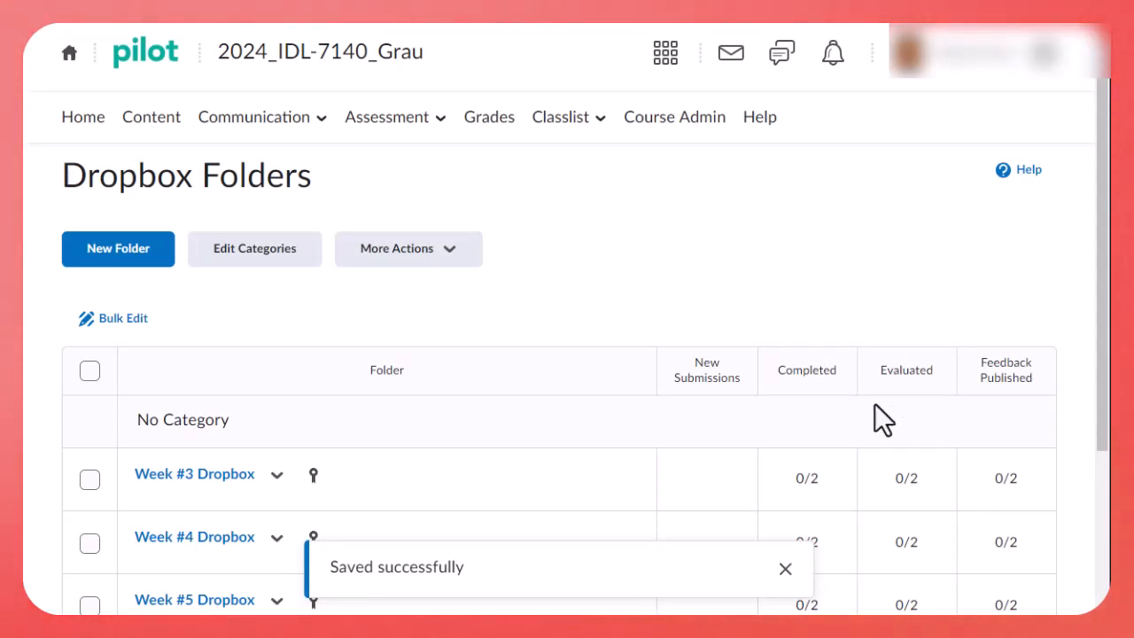
left_click(785, 569)
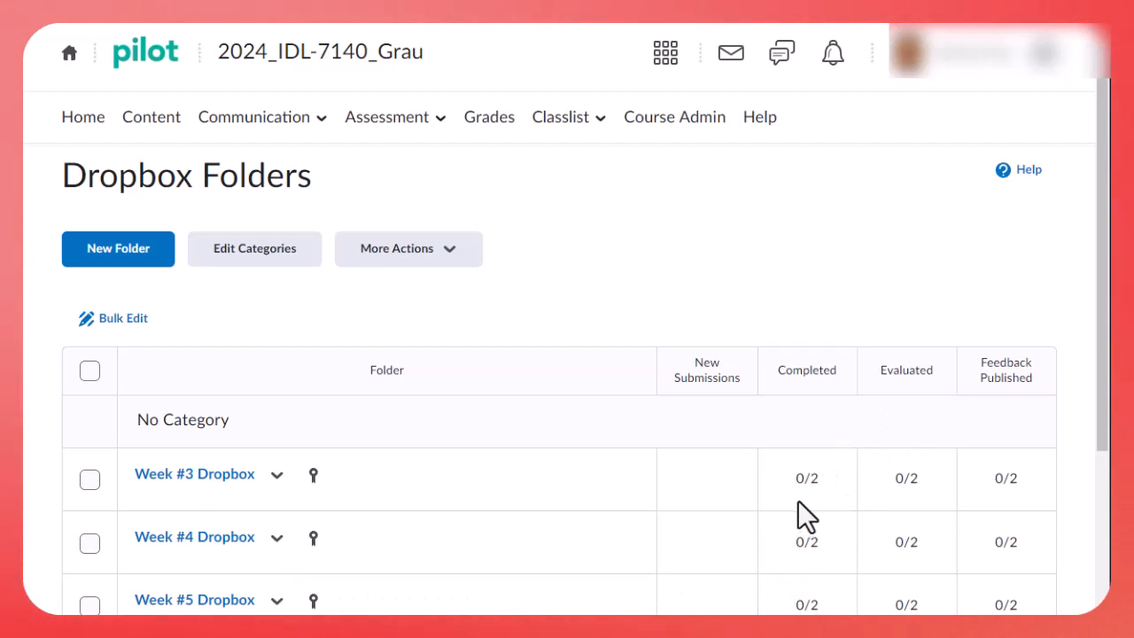
Go to the course's quizzes and exams and create a new quiz titled "Week #3 Quiz".
left_click(440, 123)
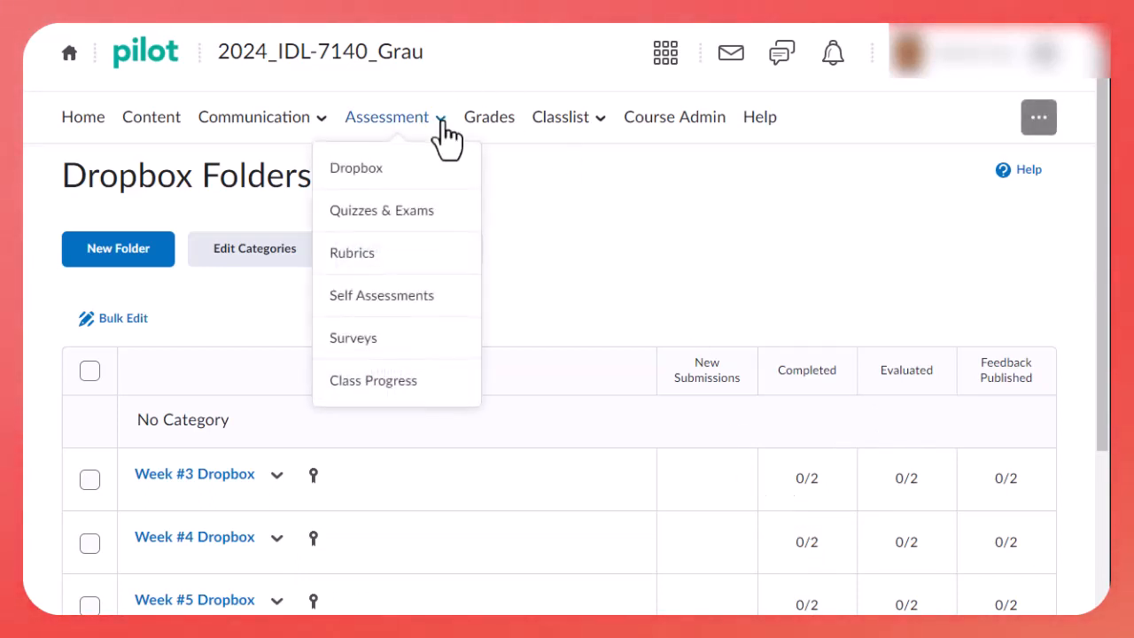
left_click(399, 213)
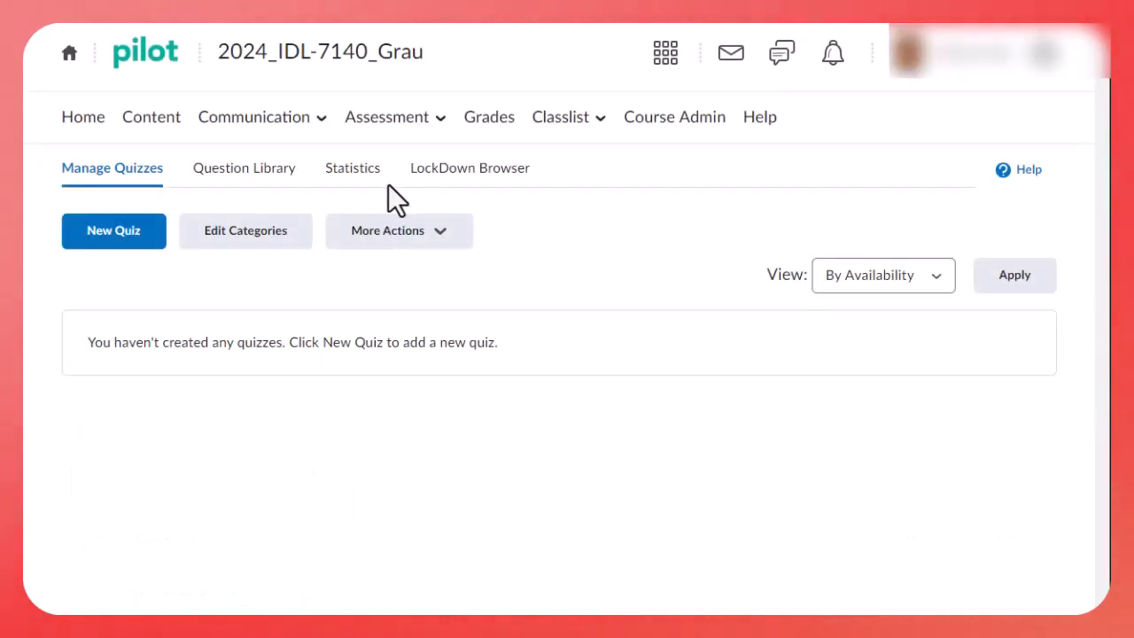
left_click(105, 241)
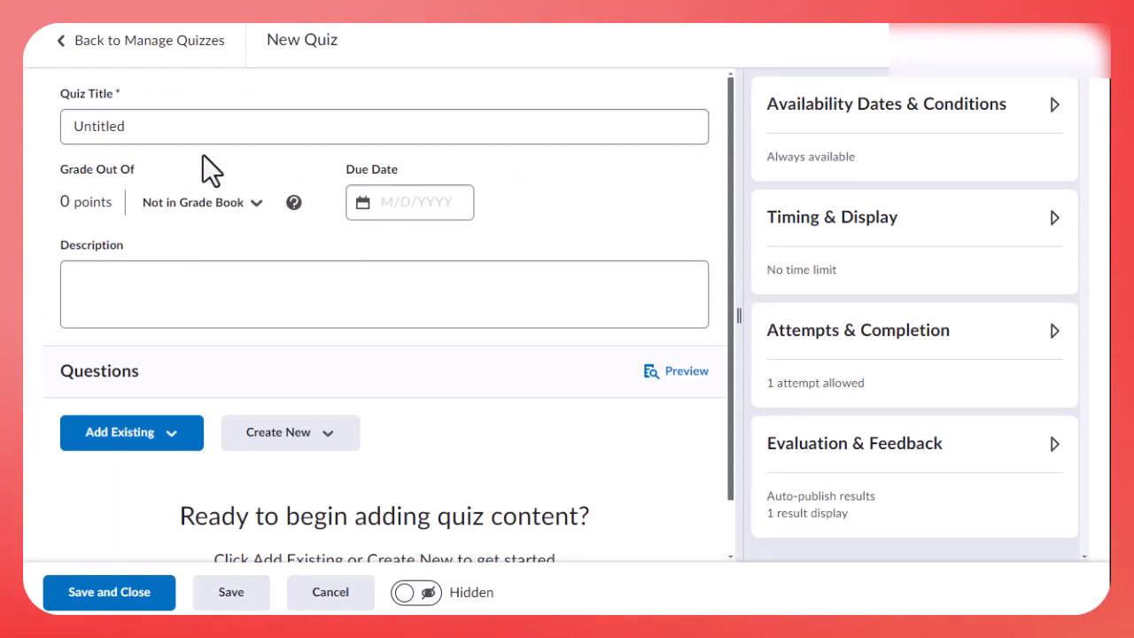
left_click(148, 139)
key("ctrl+a")
type("Week")
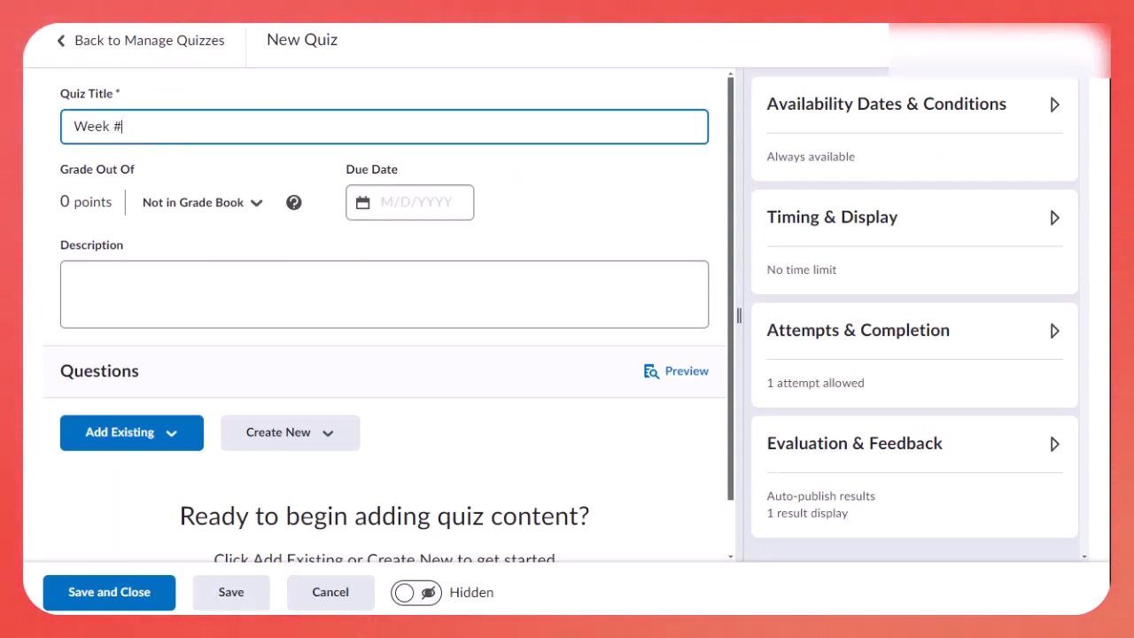
type(" #3 Quiz")
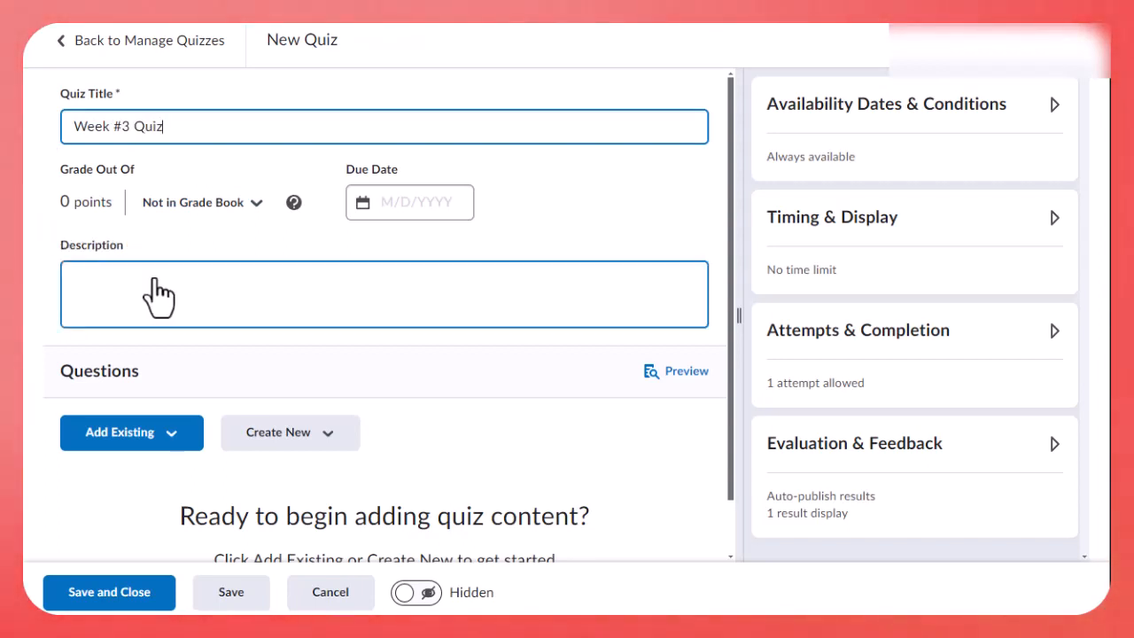
Link the Week #3 quiz to the existing "Week #3 Quiz" grade item.
left_click(252, 204)
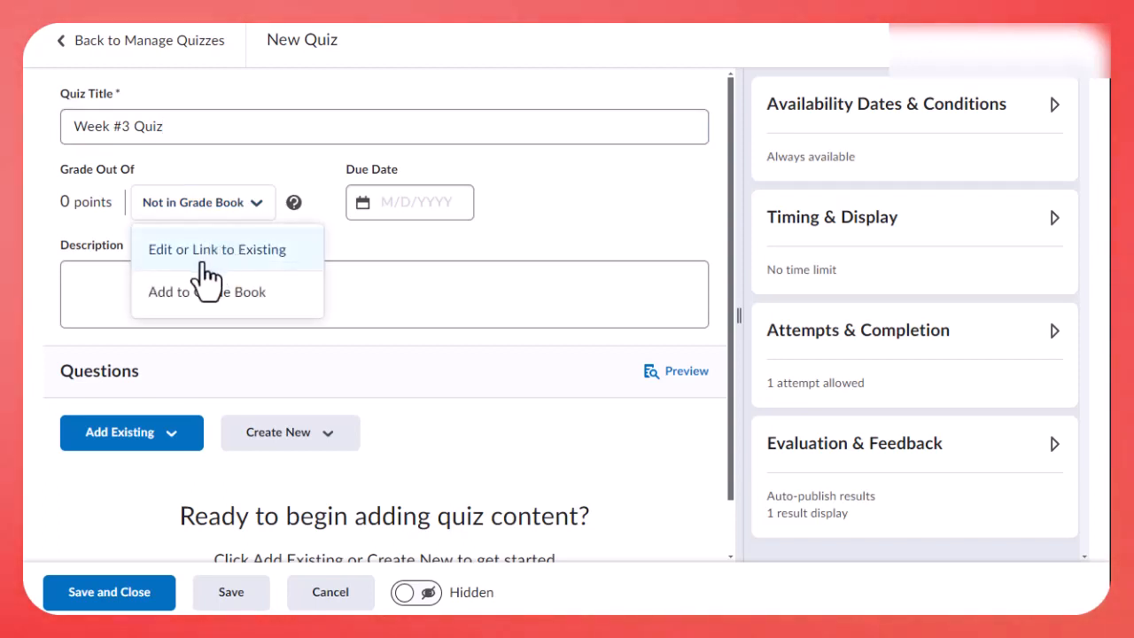
left_click(182, 258)
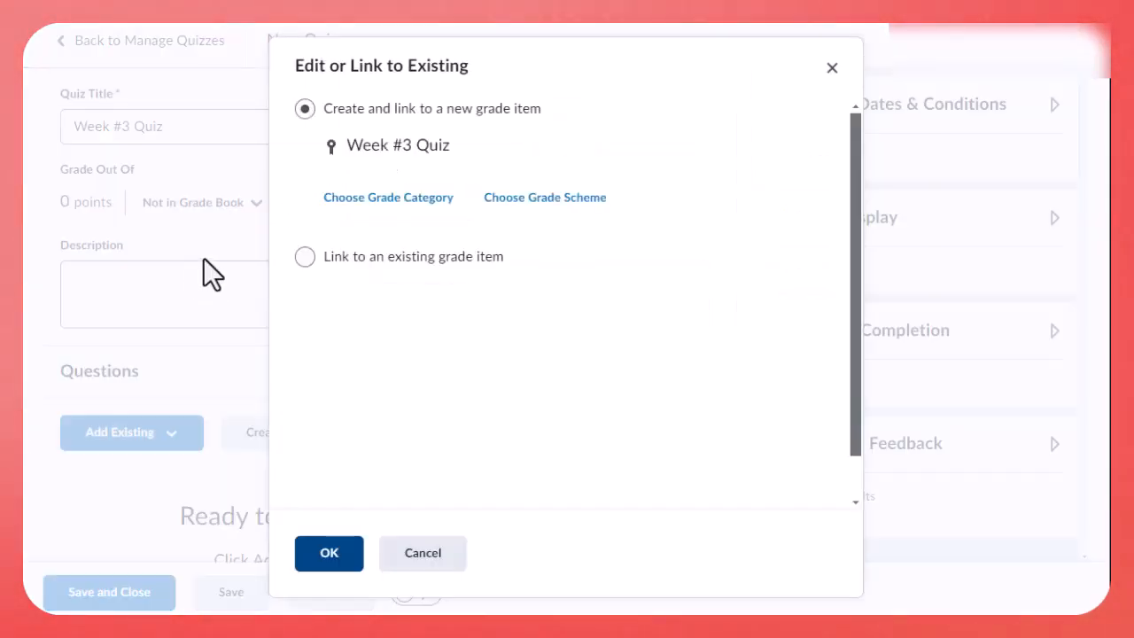
left_click(346, 255)
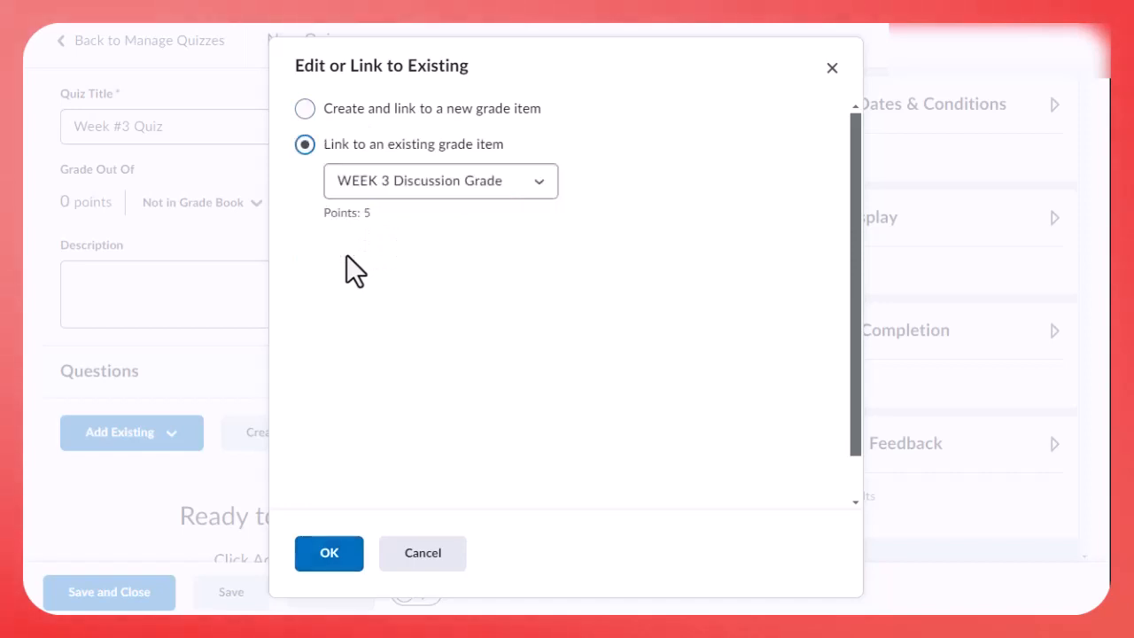
left_click(396, 184)
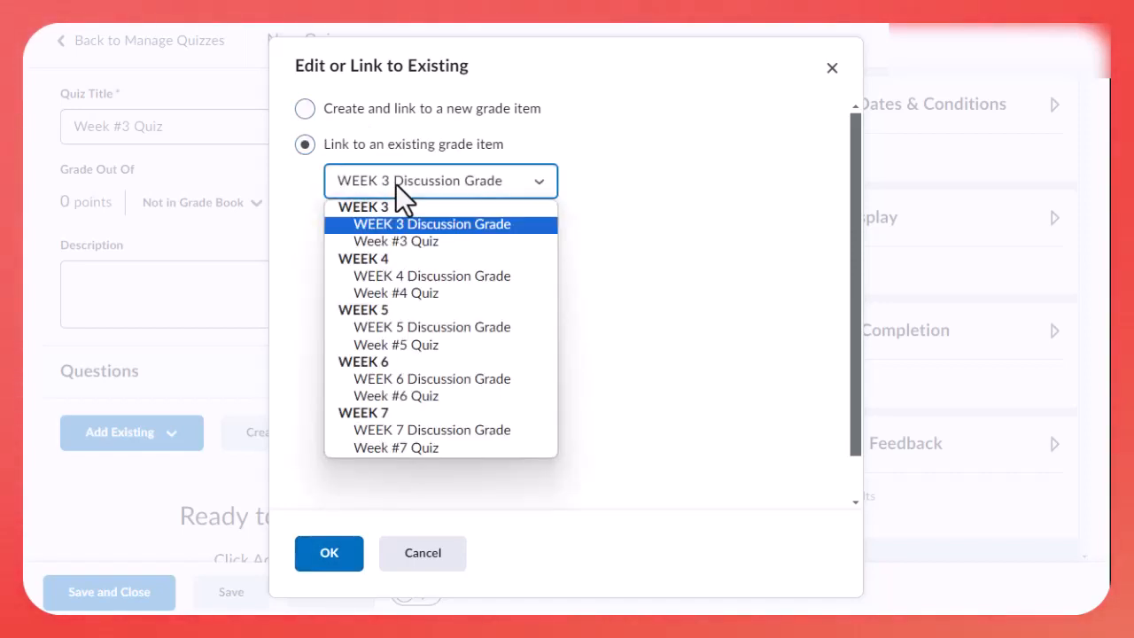
left_click(413, 246)
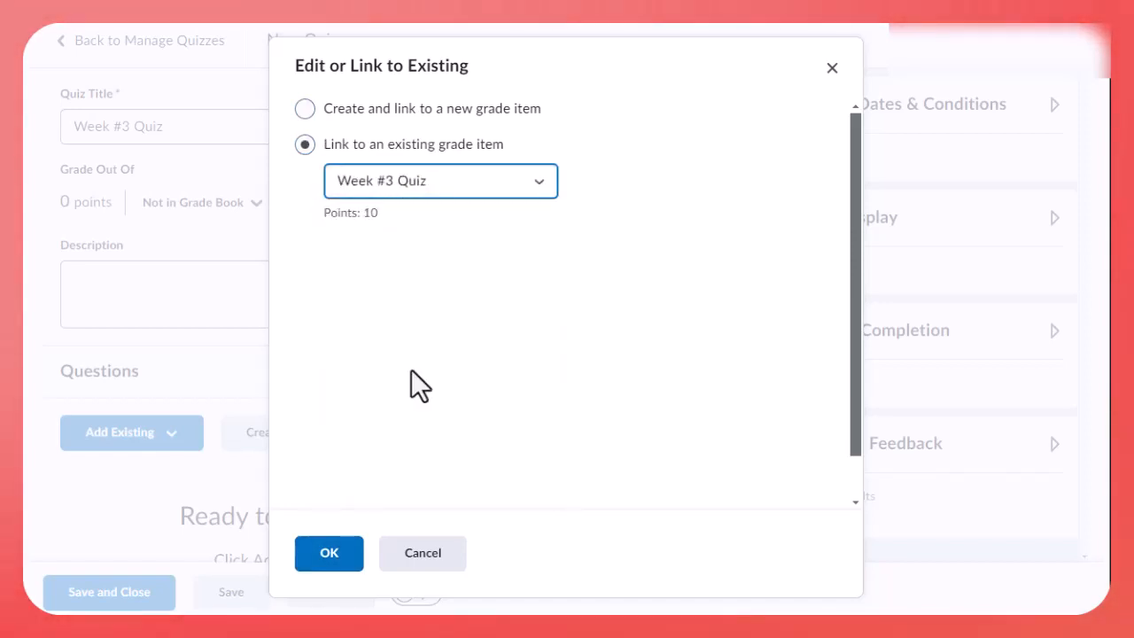
left_click(330, 557)
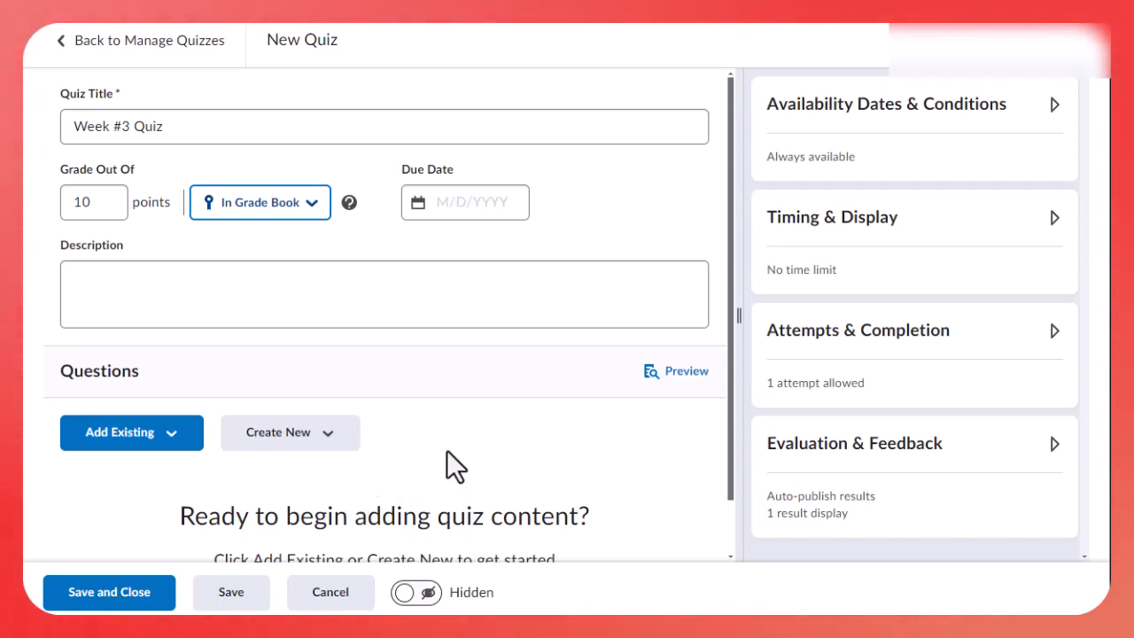
Enable synchronizing to the grade book on publish for the Week #3 quiz, then save and close it.
left_click(1053, 445)
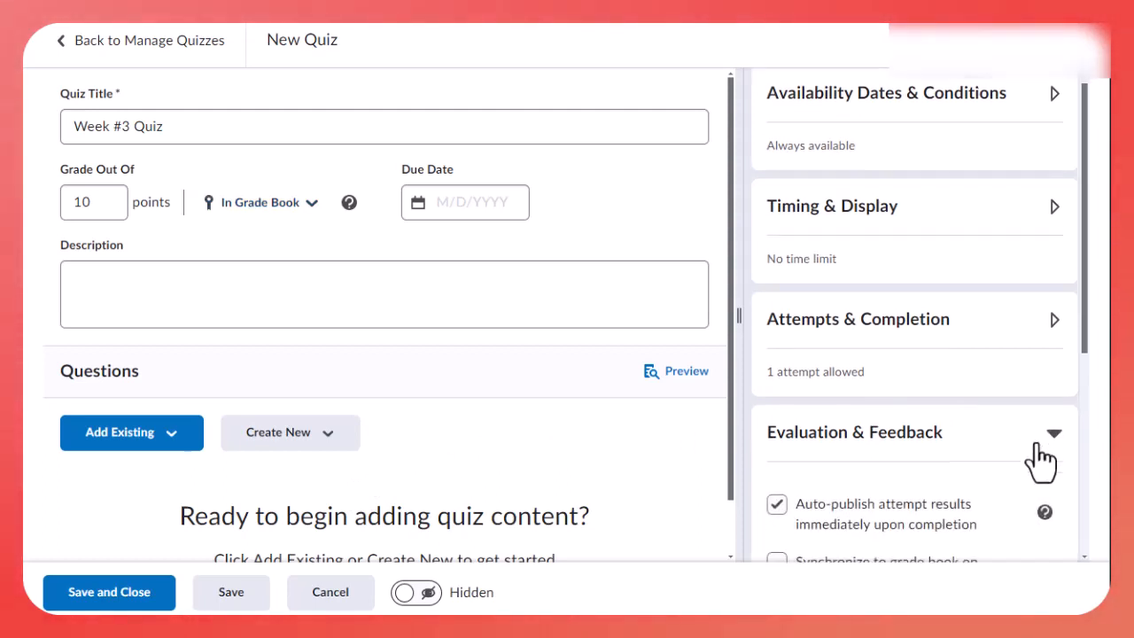
scroll(1042, 454, "down", 2)
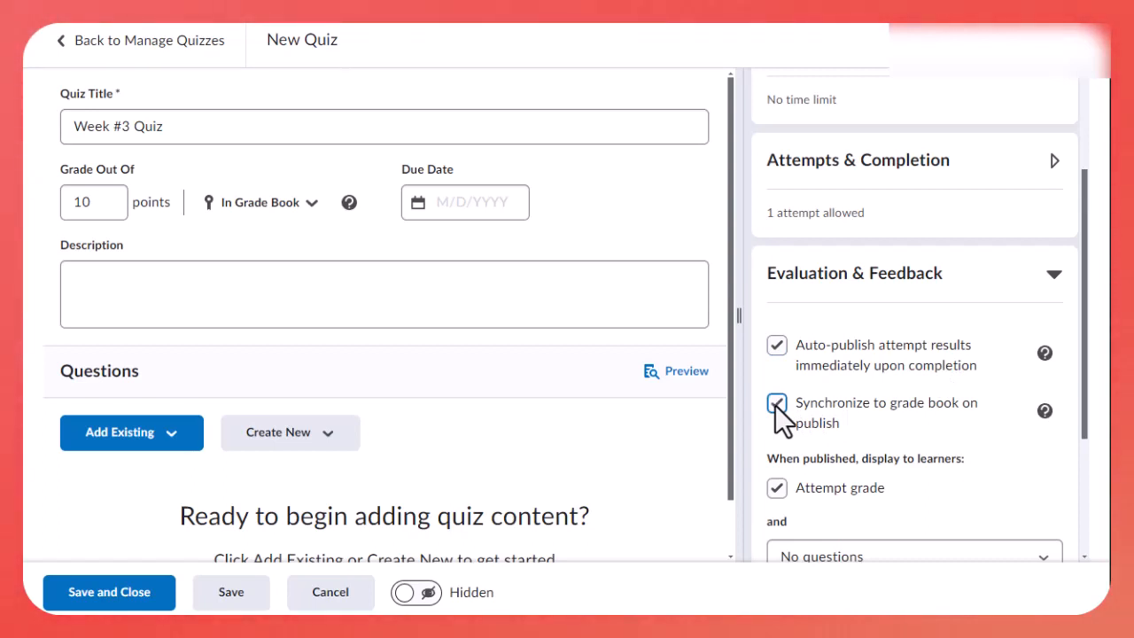
scroll(776, 405, "down", 2)
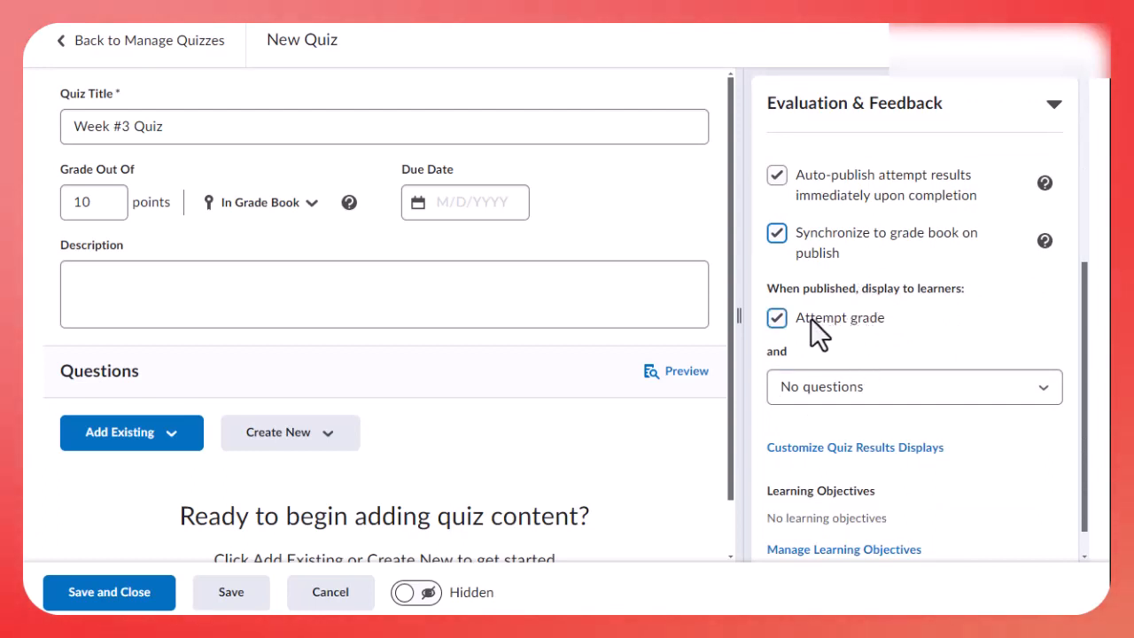
scroll(802, 363, "up", 4)
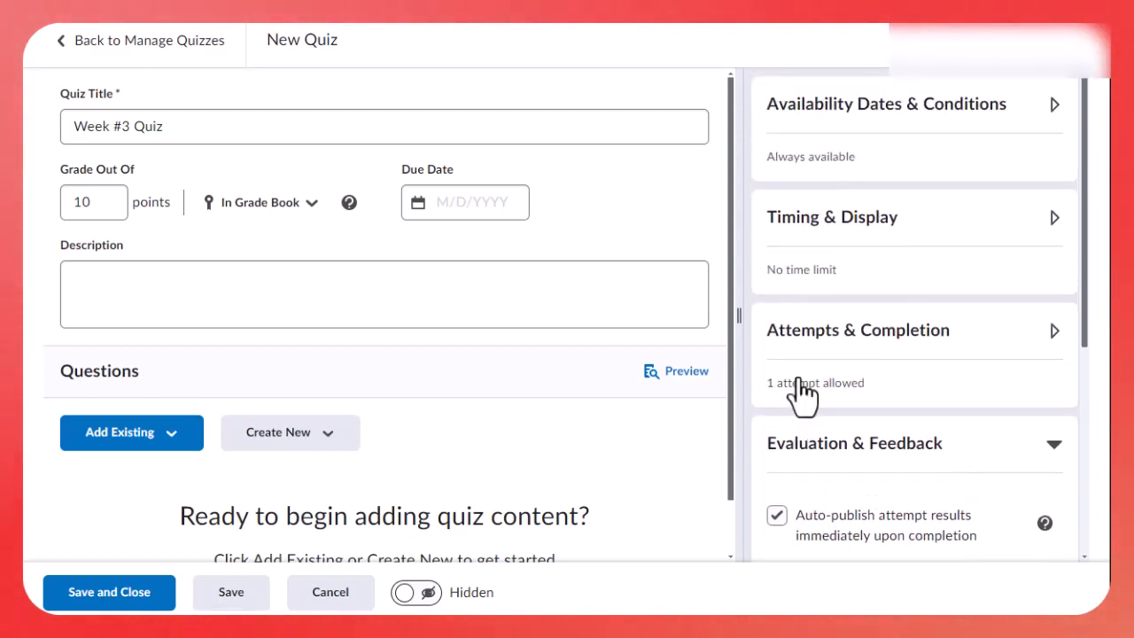
left_click(98, 592)
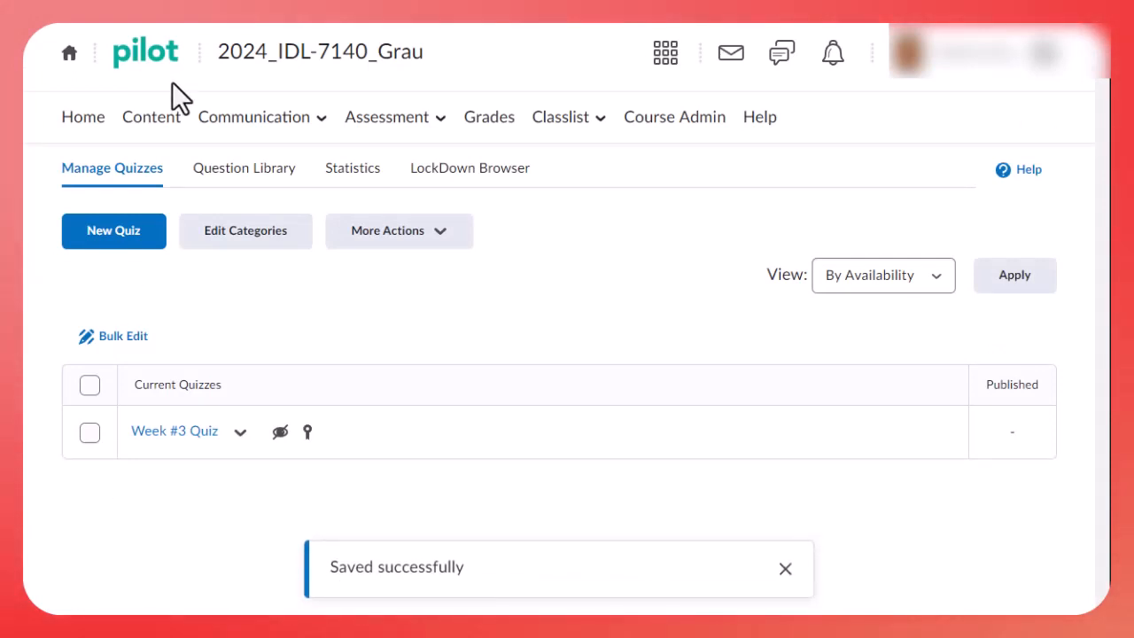
Create another new quiz and title it "Week #4 Quiz".
left_click(145, 248)
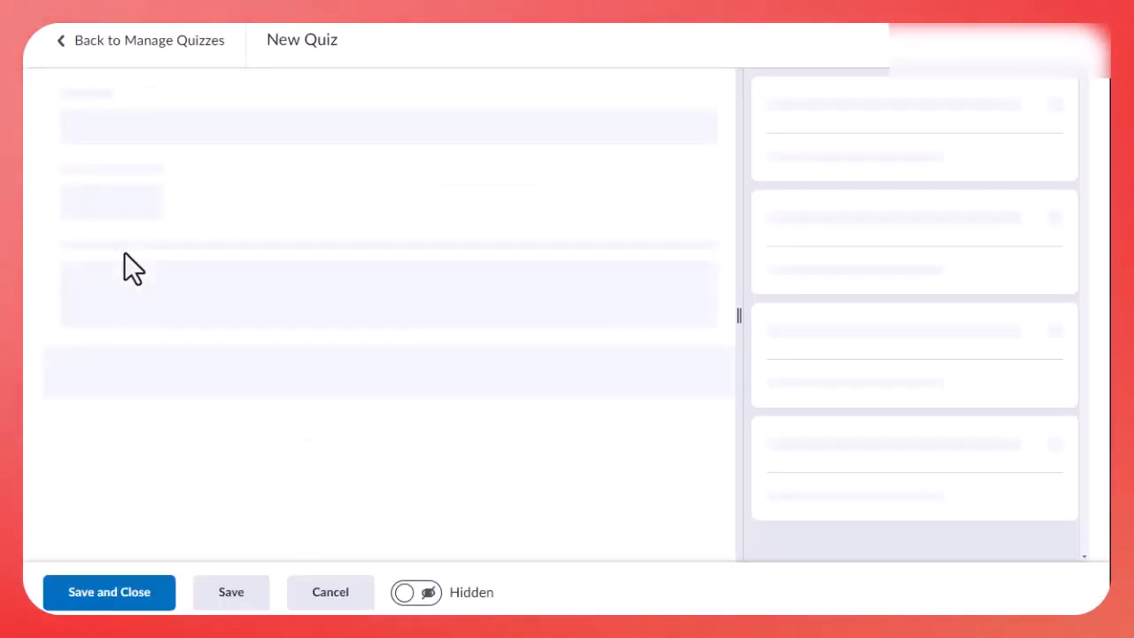
left_click(153, 129)
key("ctrl+a")
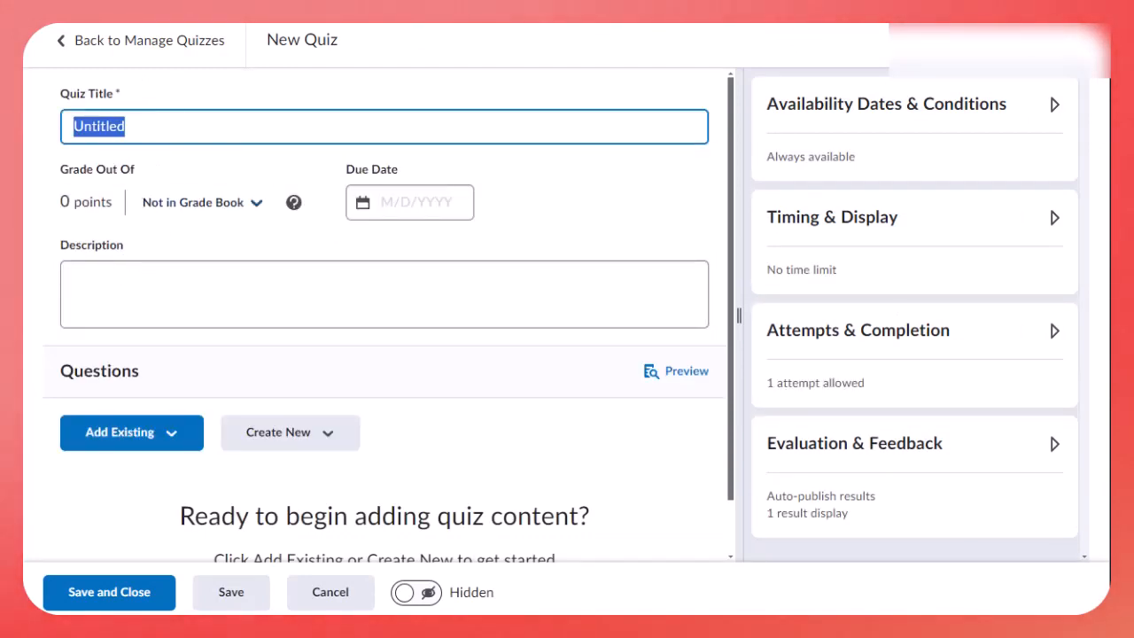
type("Week ")
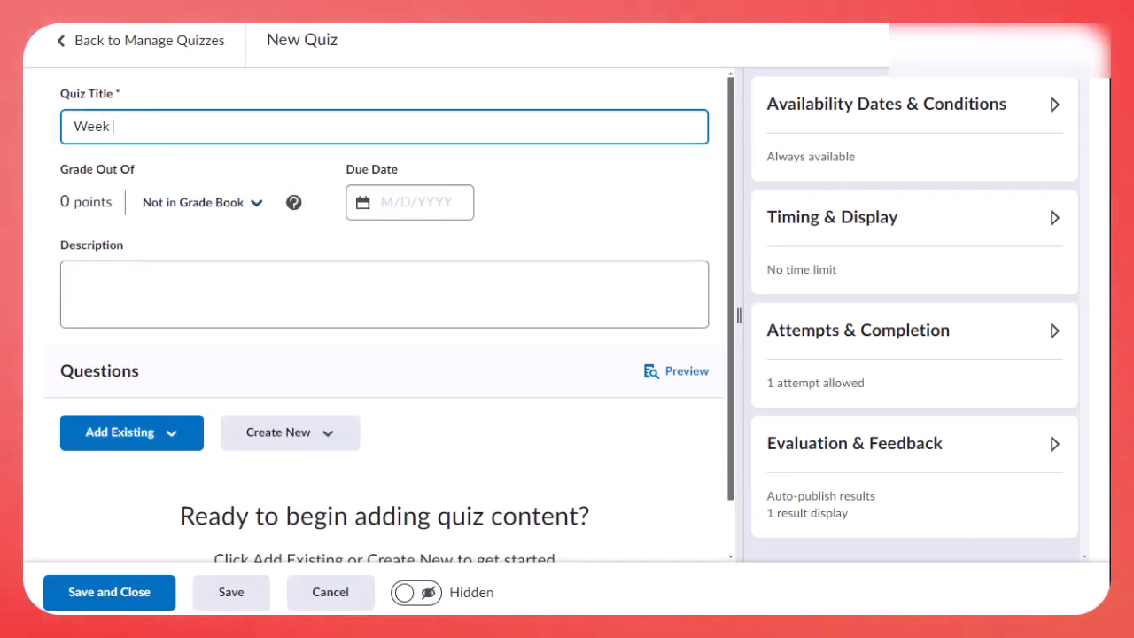
type("#4 Quiz")
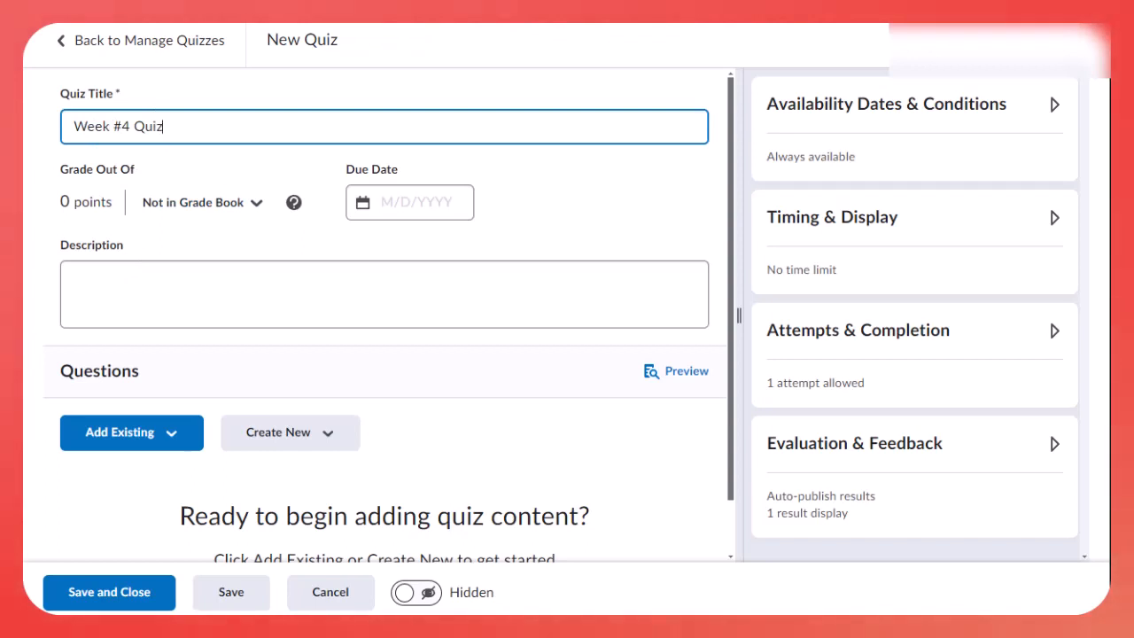
Link the Week #4 quiz to the existing "Week #4 Quiz" grade item.
left_click(250, 203)
left_click(170, 251)
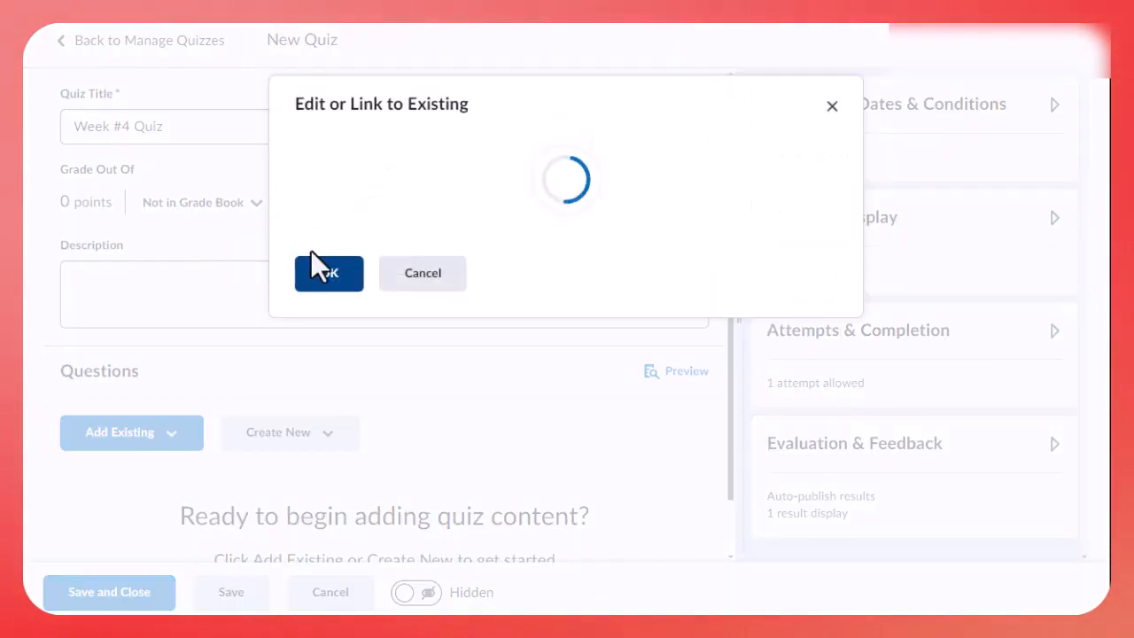
left_click(340, 252)
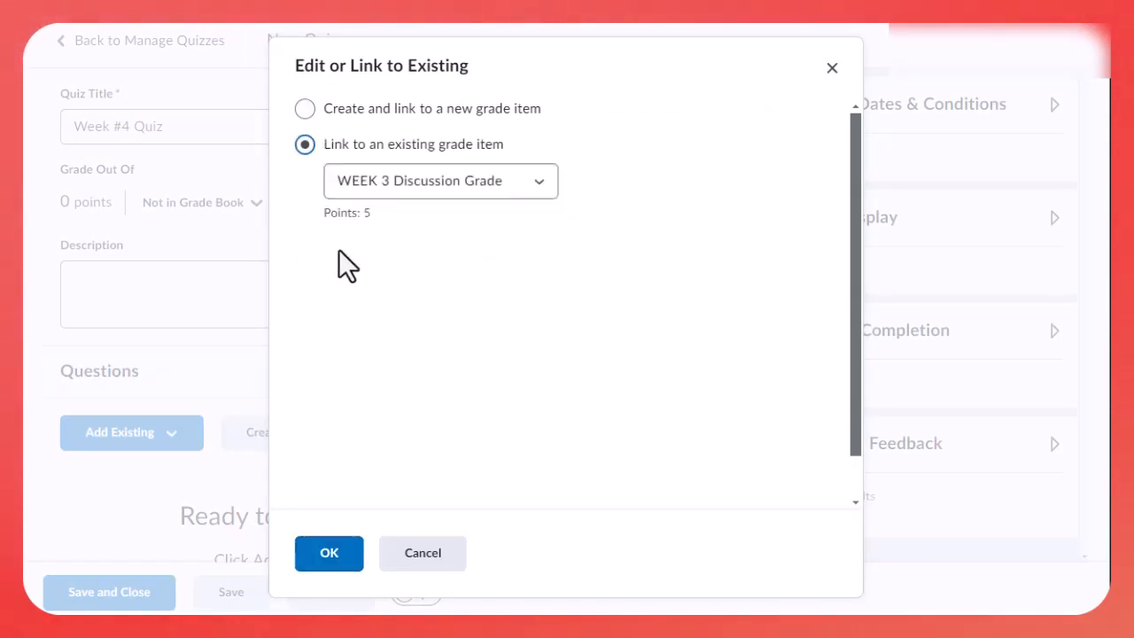
left_click(395, 180)
left_click(402, 274)
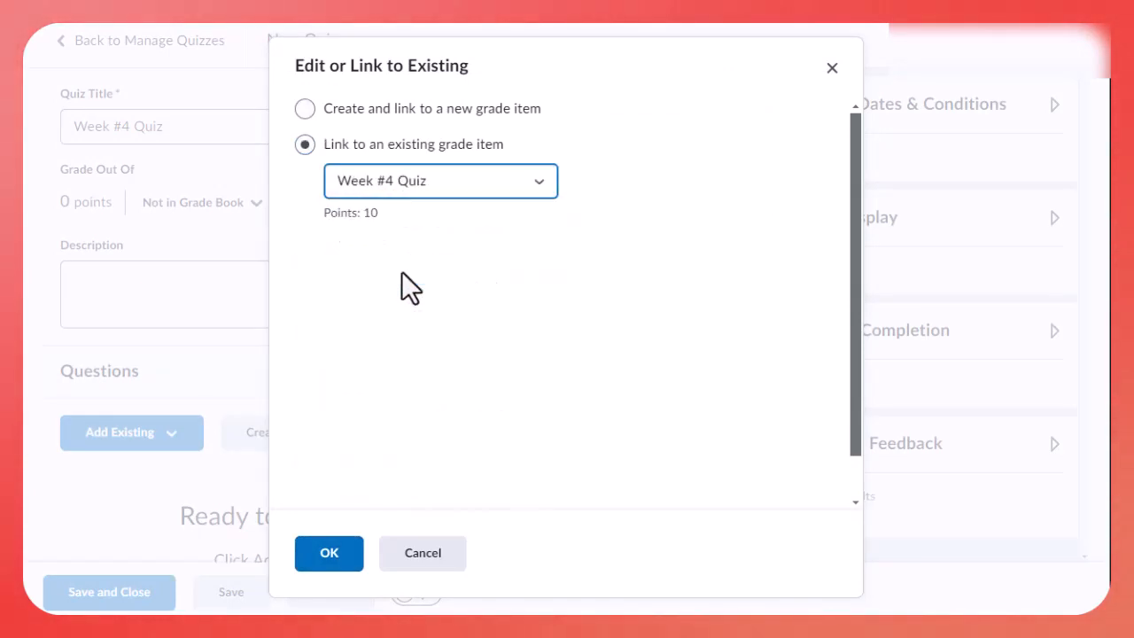
left_click(339, 551)
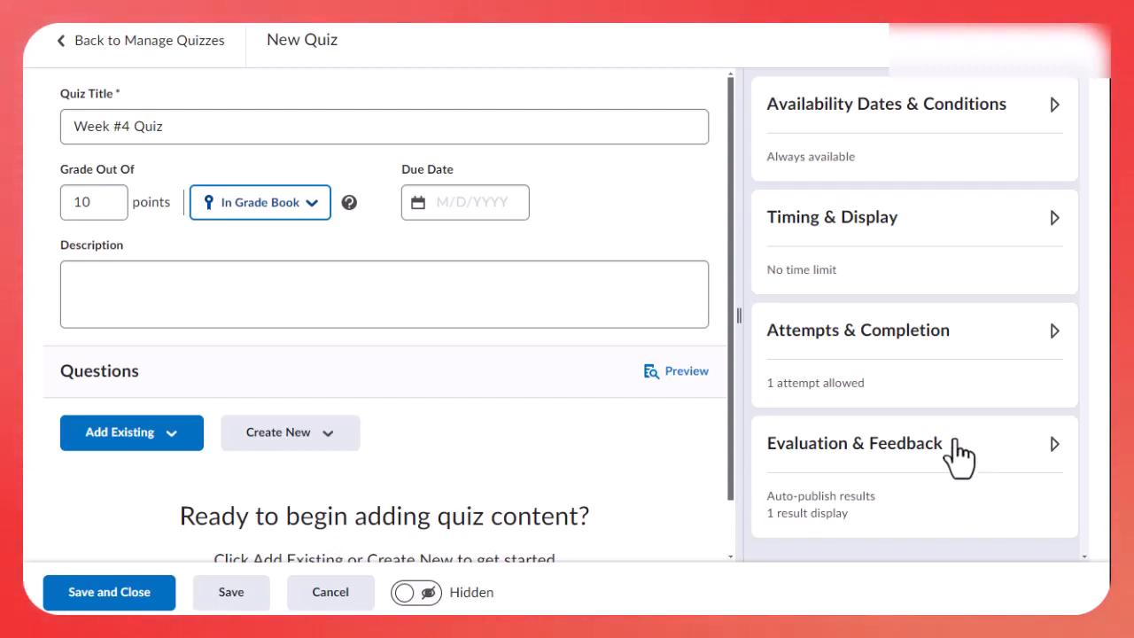
Turn on grade book synchronization on publish for the Week #4 quiz, then save and close it.
left_click(1038, 447)
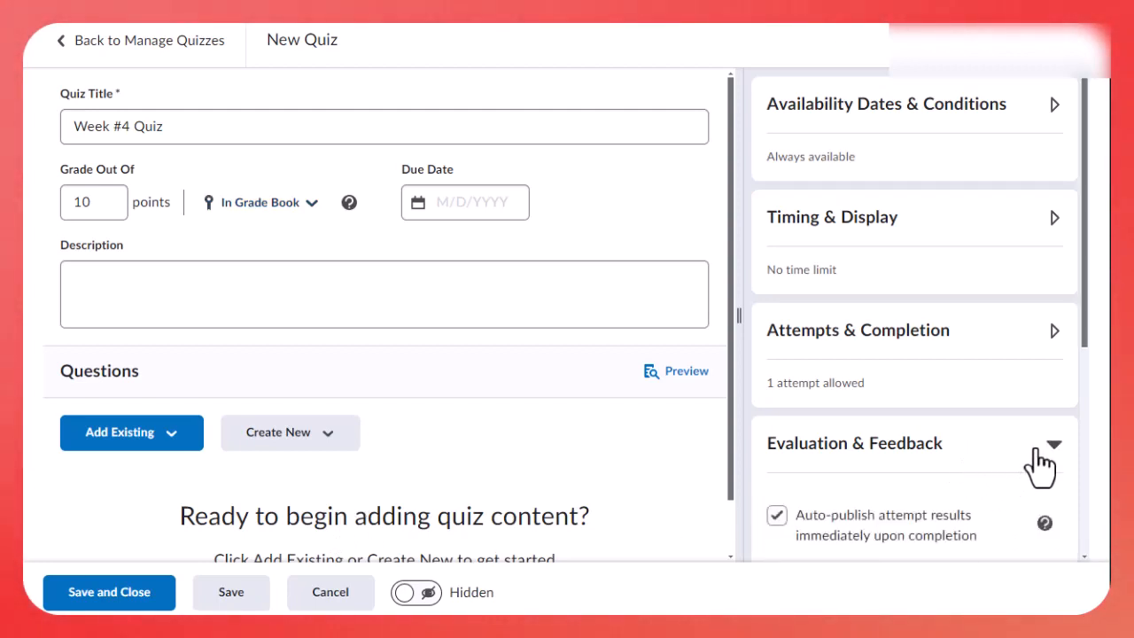
scroll(1028, 455, "down", 2)
left_click(801, 404)
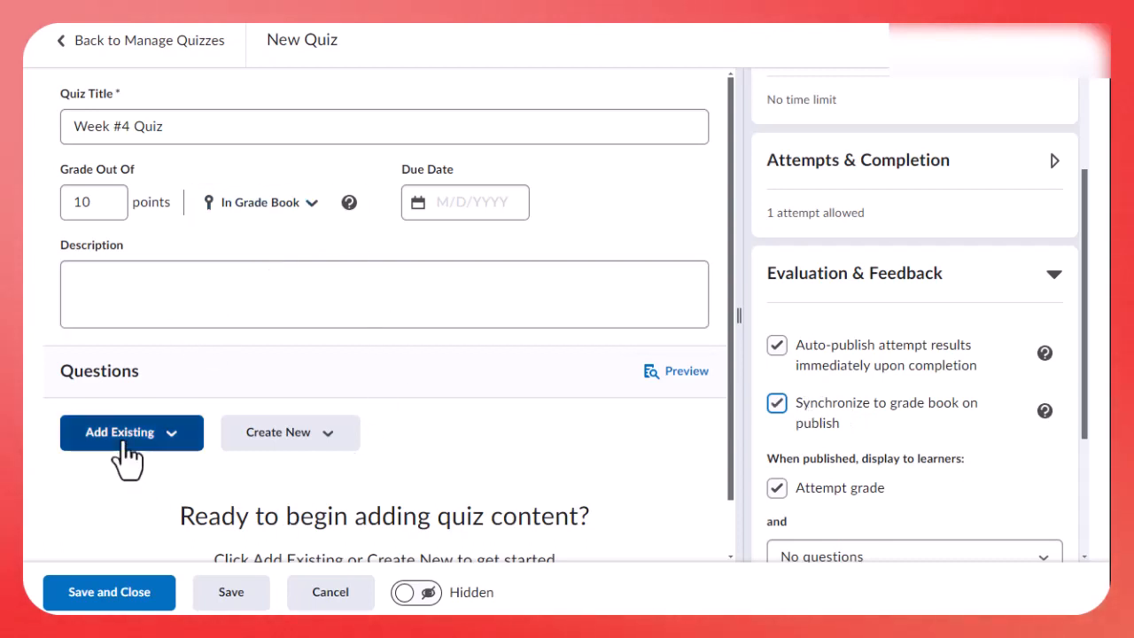
left_click(104, 599)
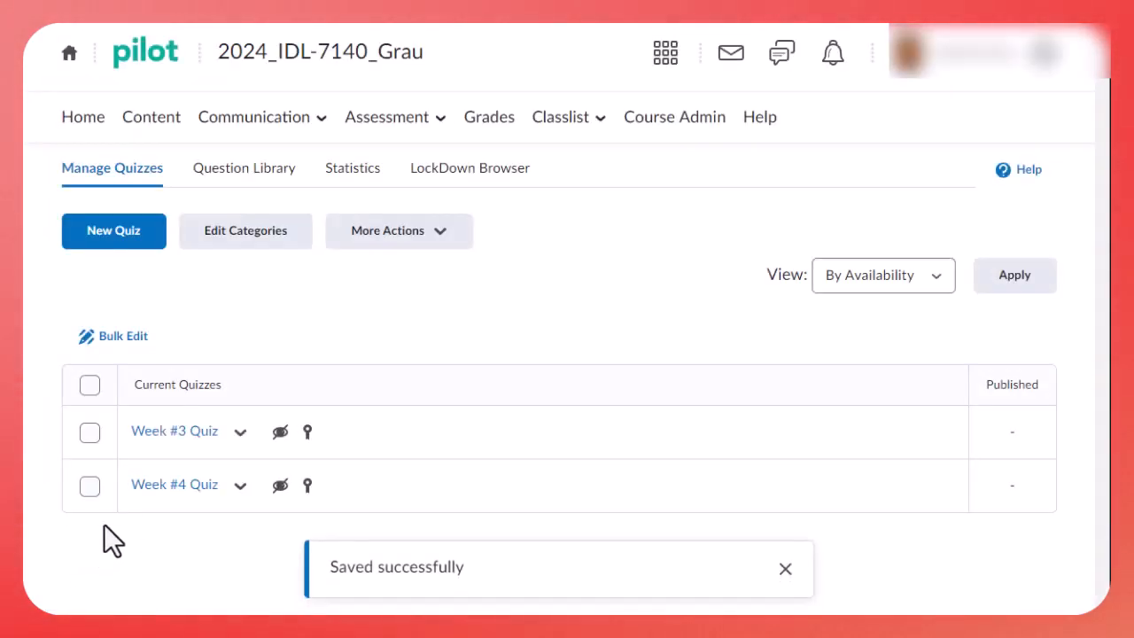
Create a further quiz and title it "Week #5 Quiz".
left_click(135, 246)
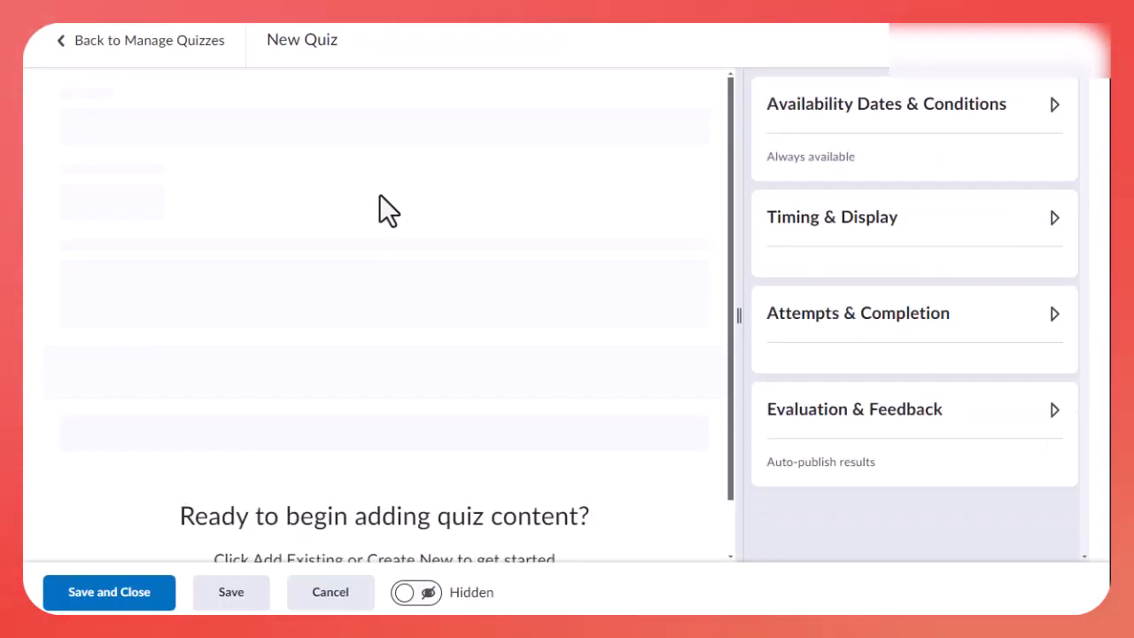
double_click(200, 127)
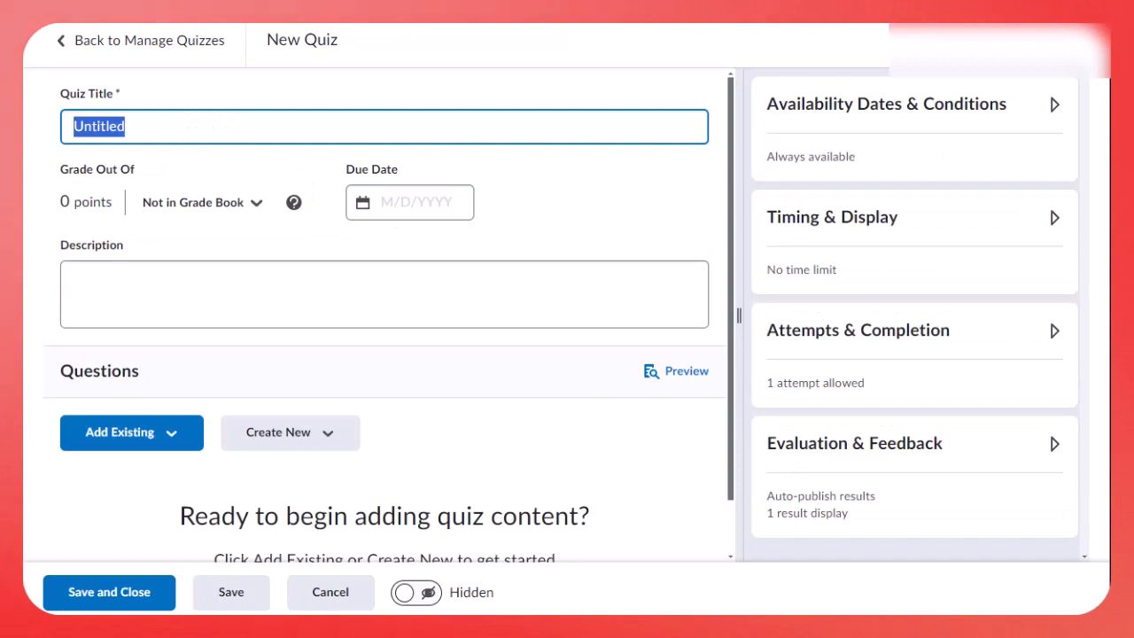
type("Week #")
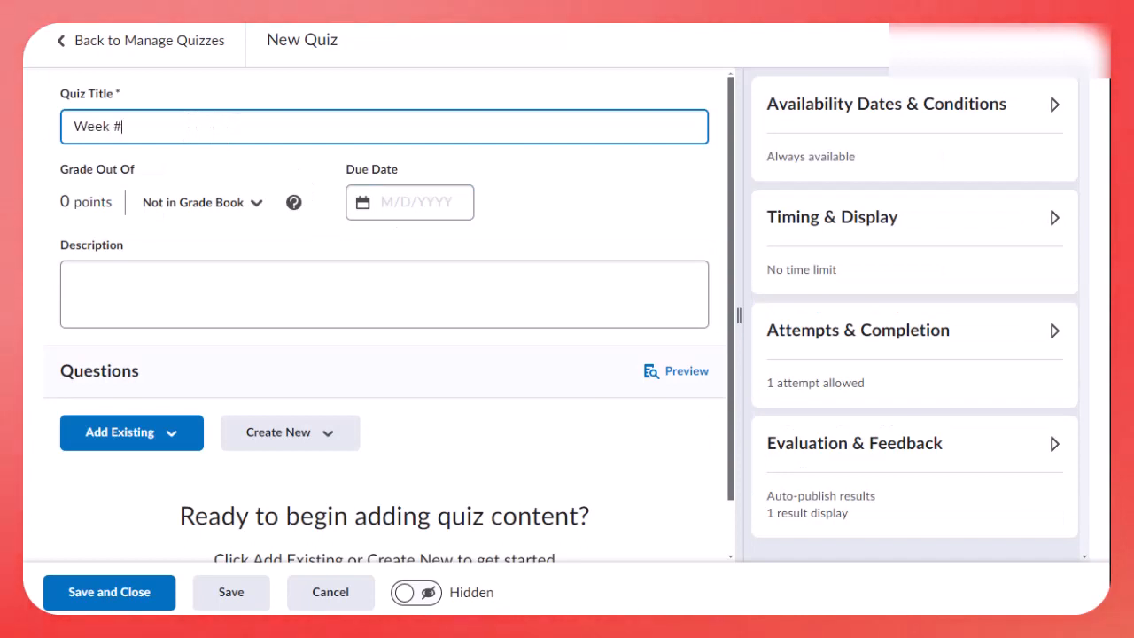
type("5 Quiz")
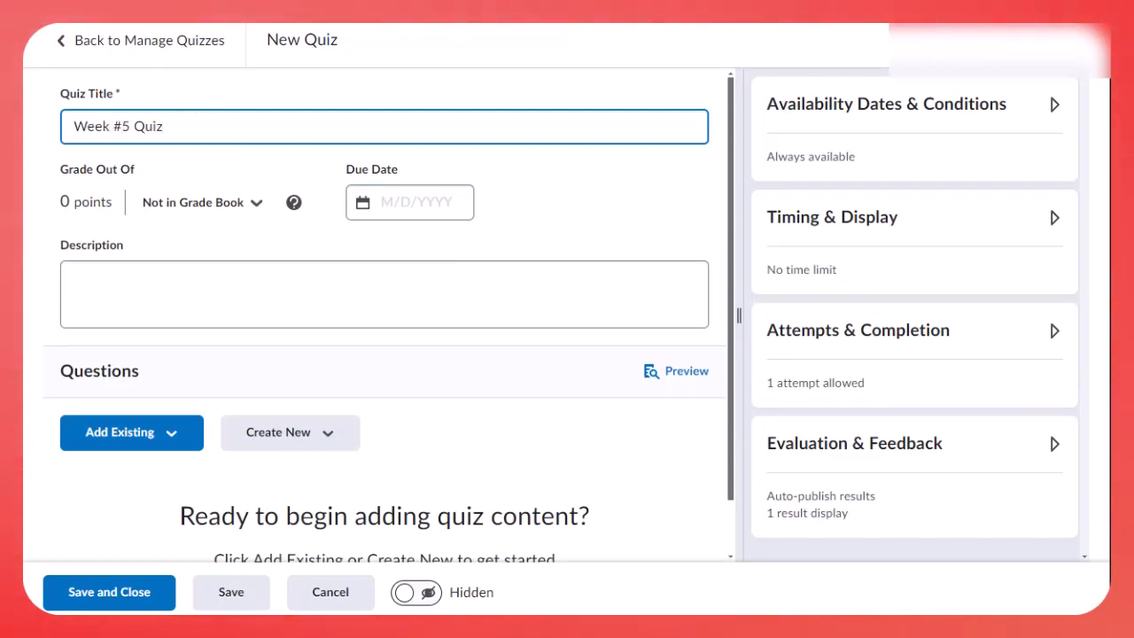
Link the Week #5 quiz to the existing "Week #5 Quiz" grade item.
left_click(232, 204)
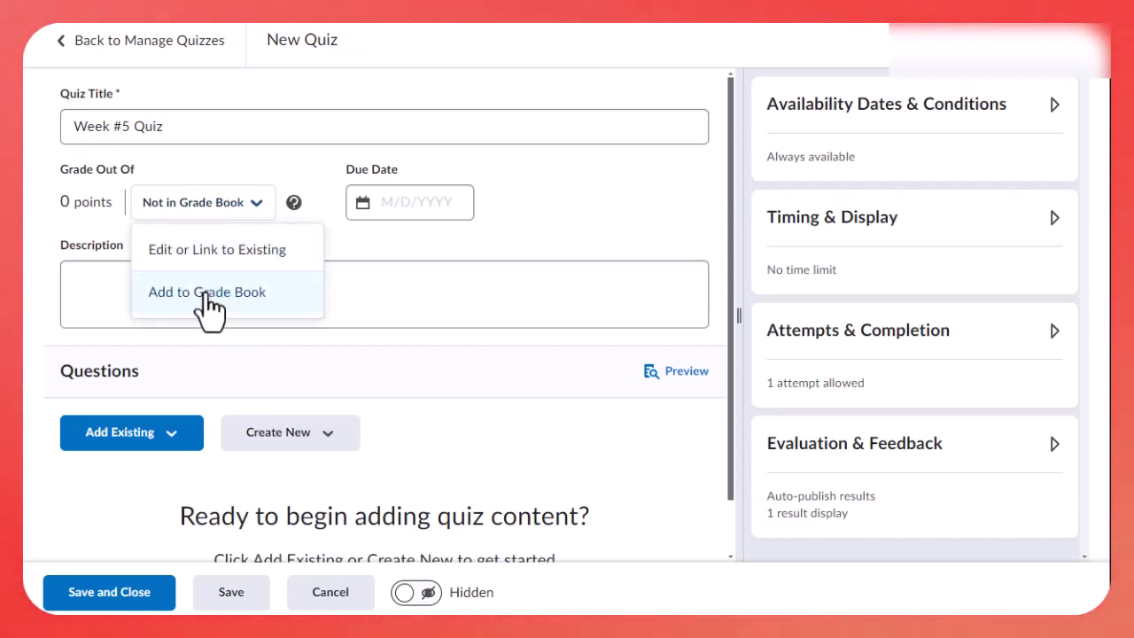
left_click(219, 250)
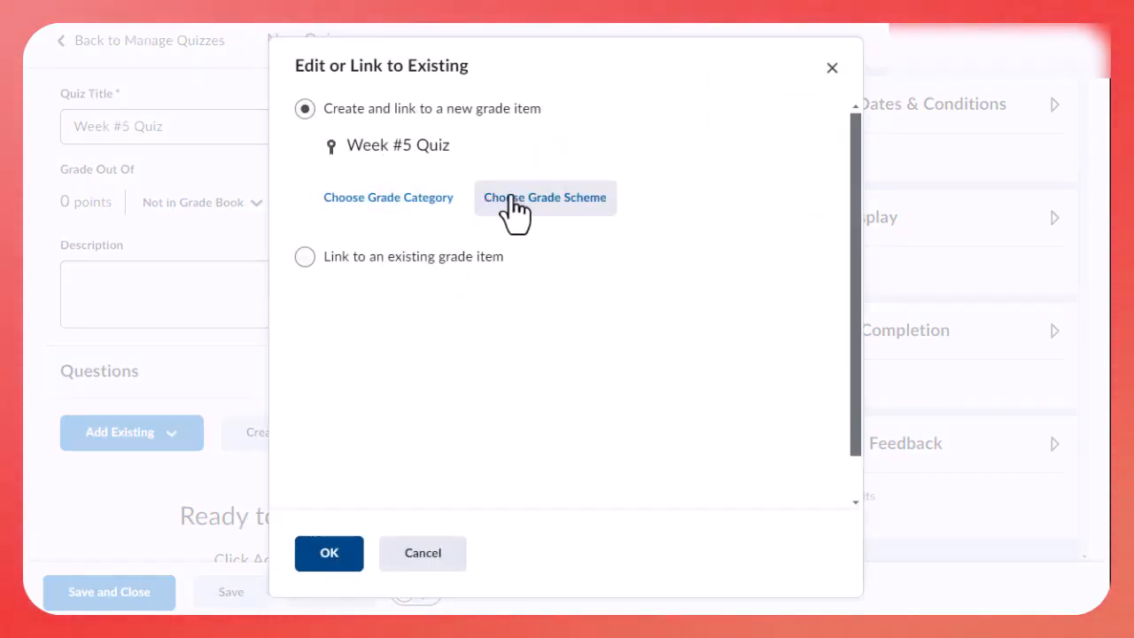
left_click(377, 264)
left_click(389, 182)
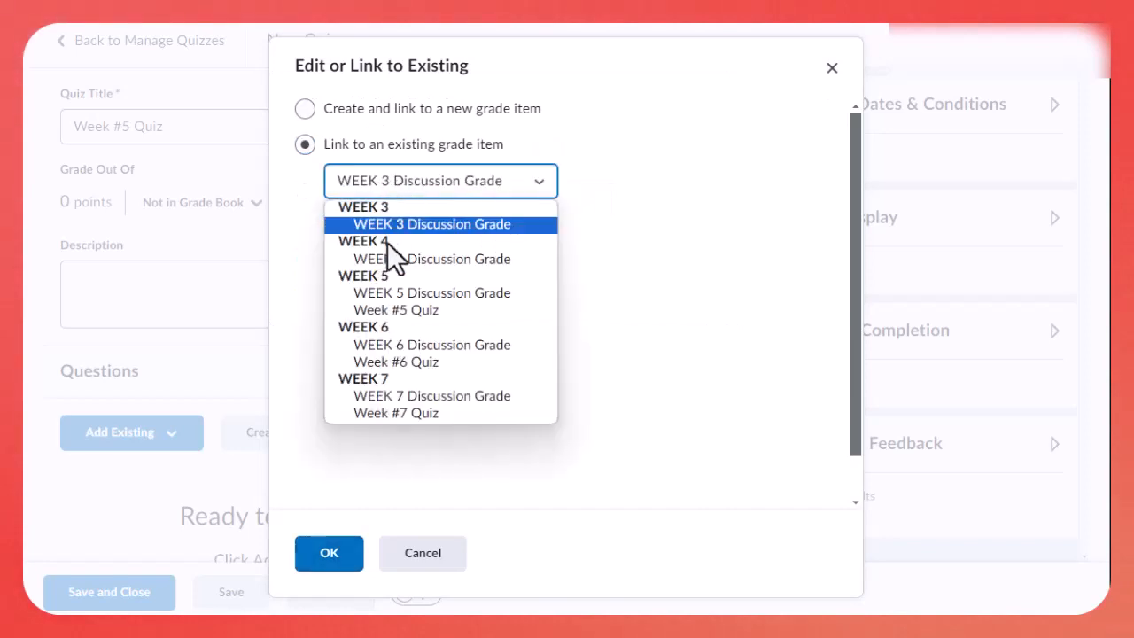
left_click(387, 308)
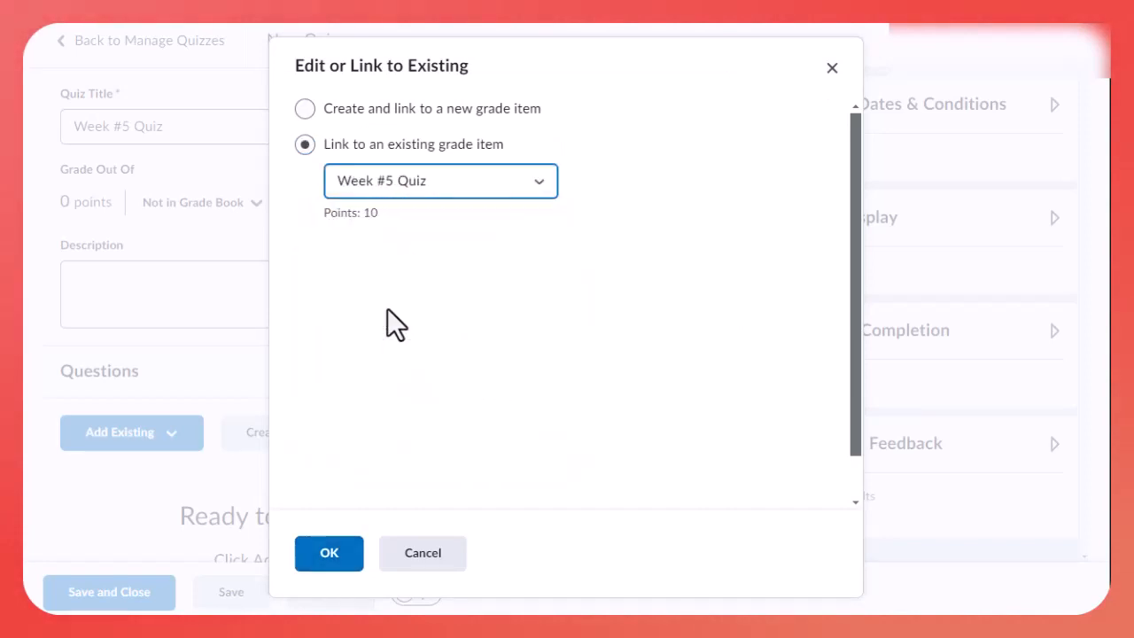
left_click(338, 558)
Turn on grade book synchronization on publish for the Week #5 quiz, then save and close it.
left_click(1047, 444)
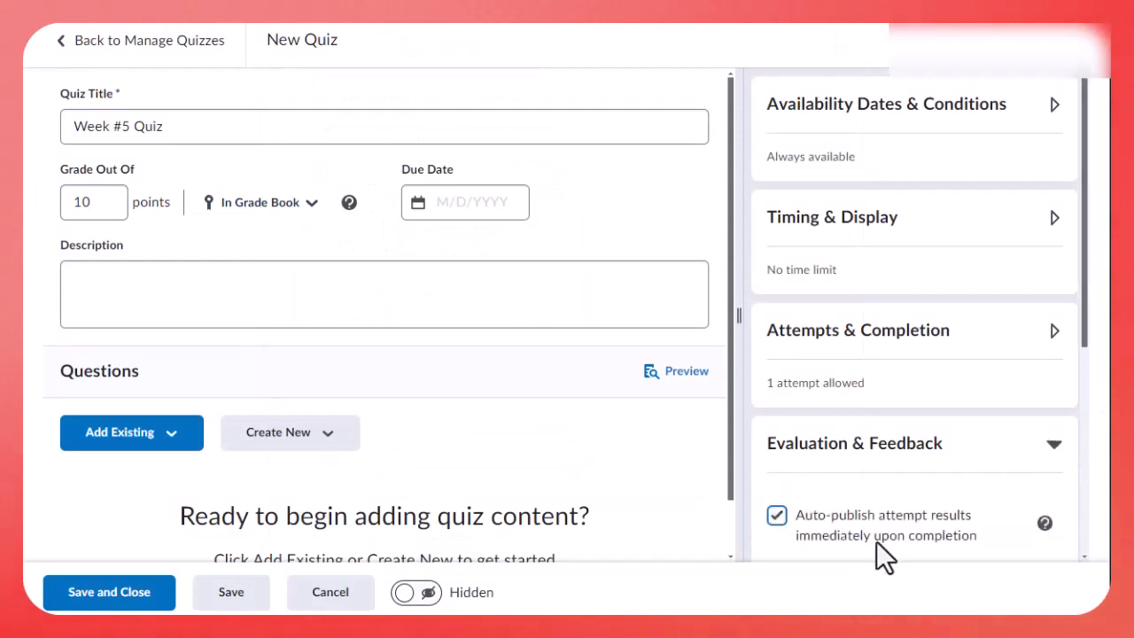
scroll(847, 524, "down", 2)
left_click(827, 416)
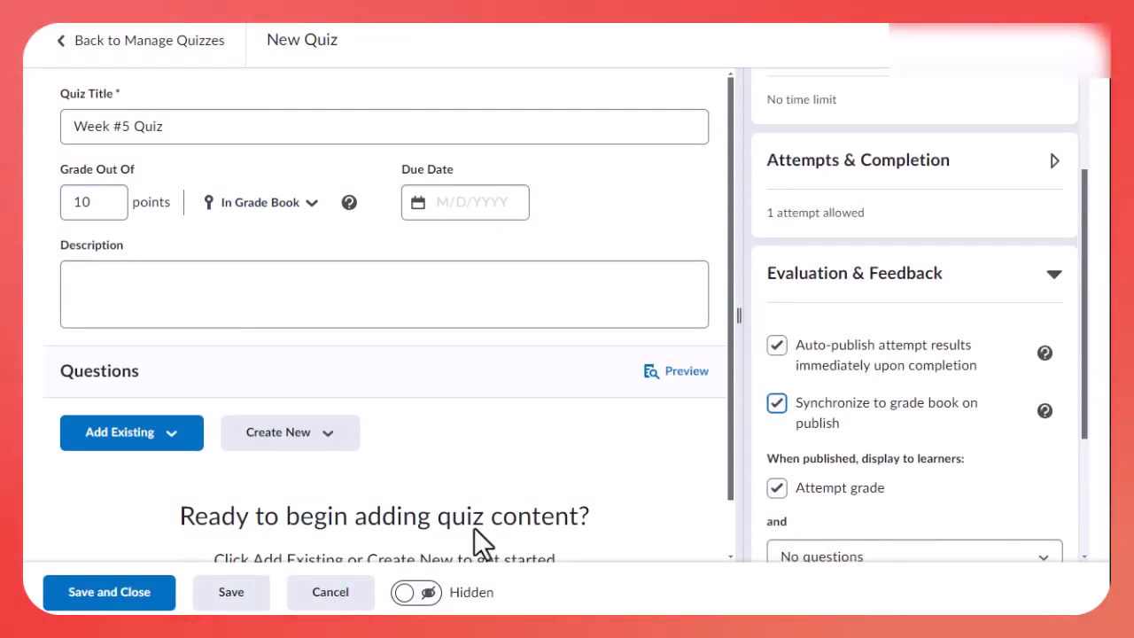
left_click(136, 599)
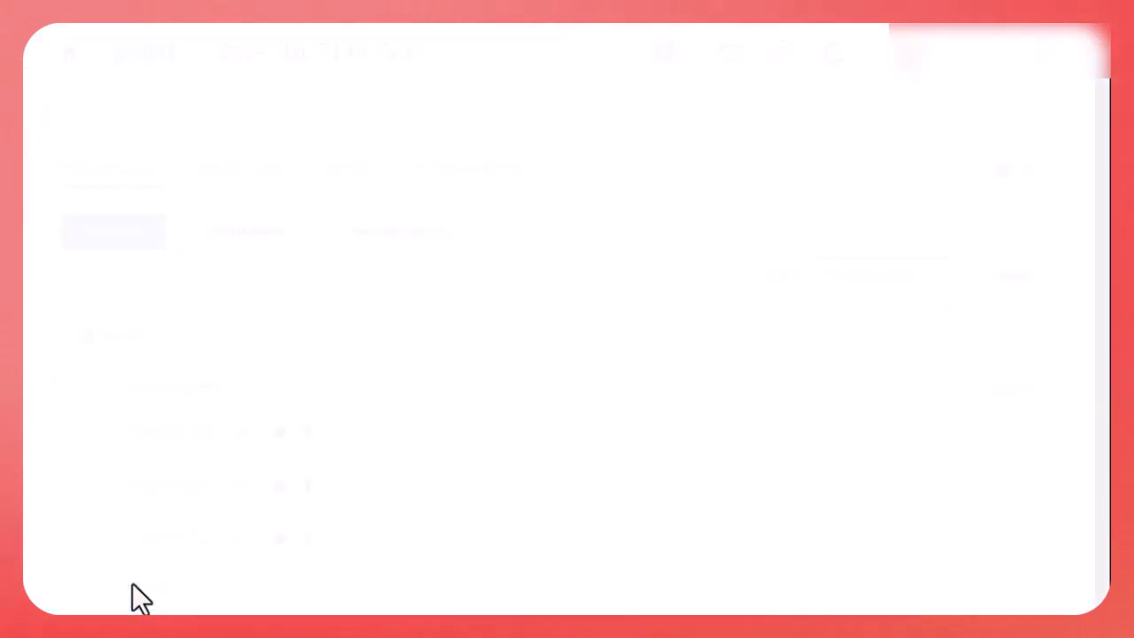
Create another new quiz and title it "Week #6 Quiz".
left_click(114, 232)
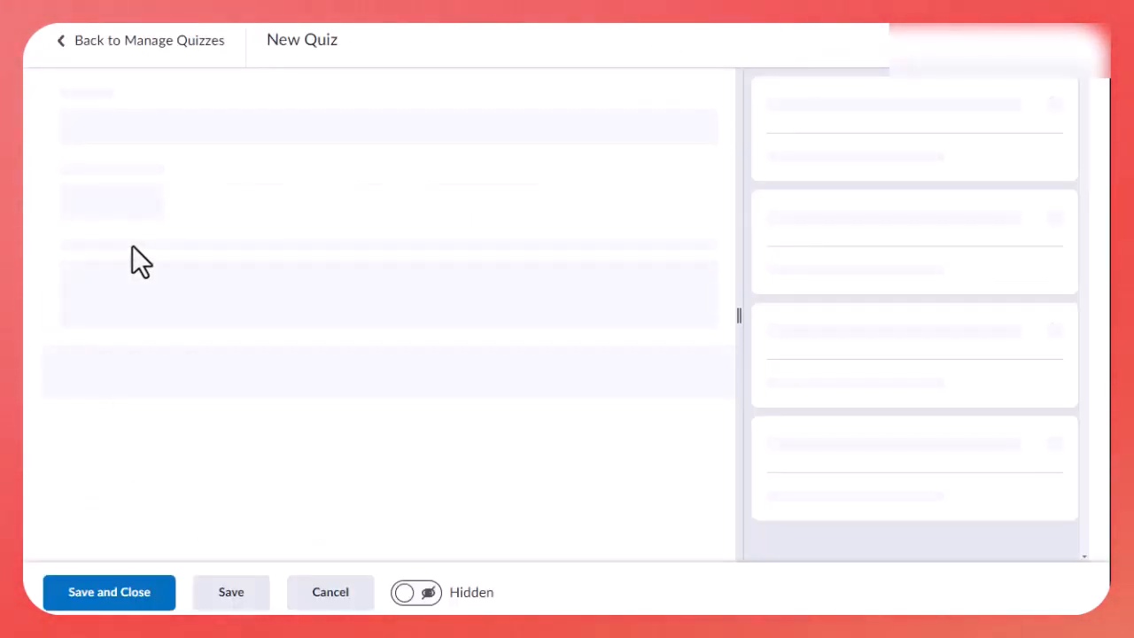
left_click(150, 133)
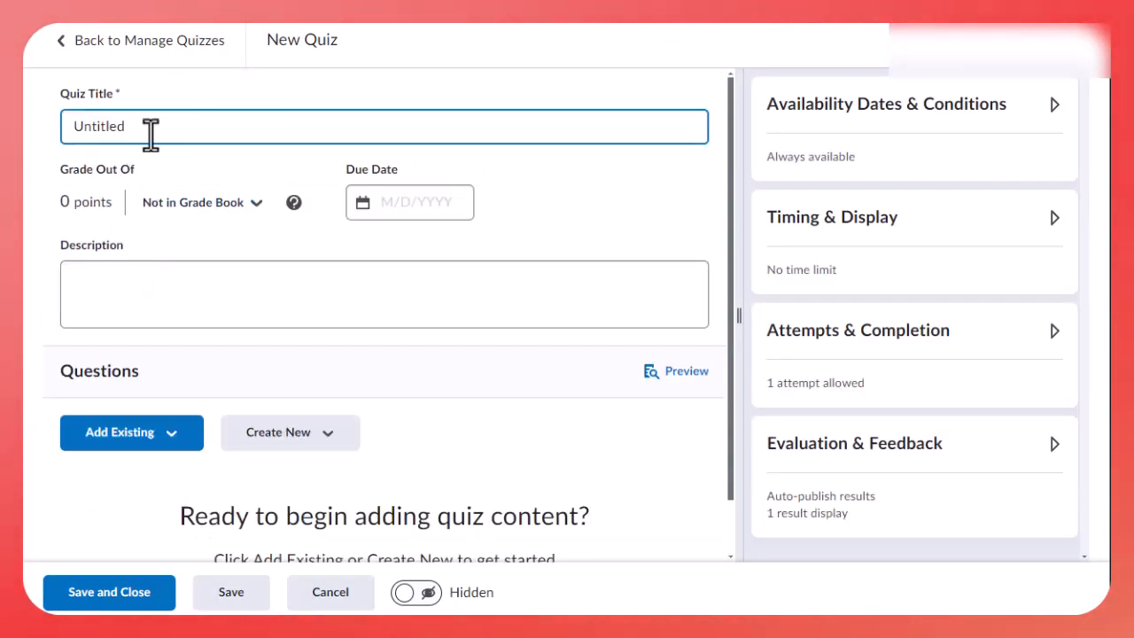
key("ctrl+a")
type("Week")
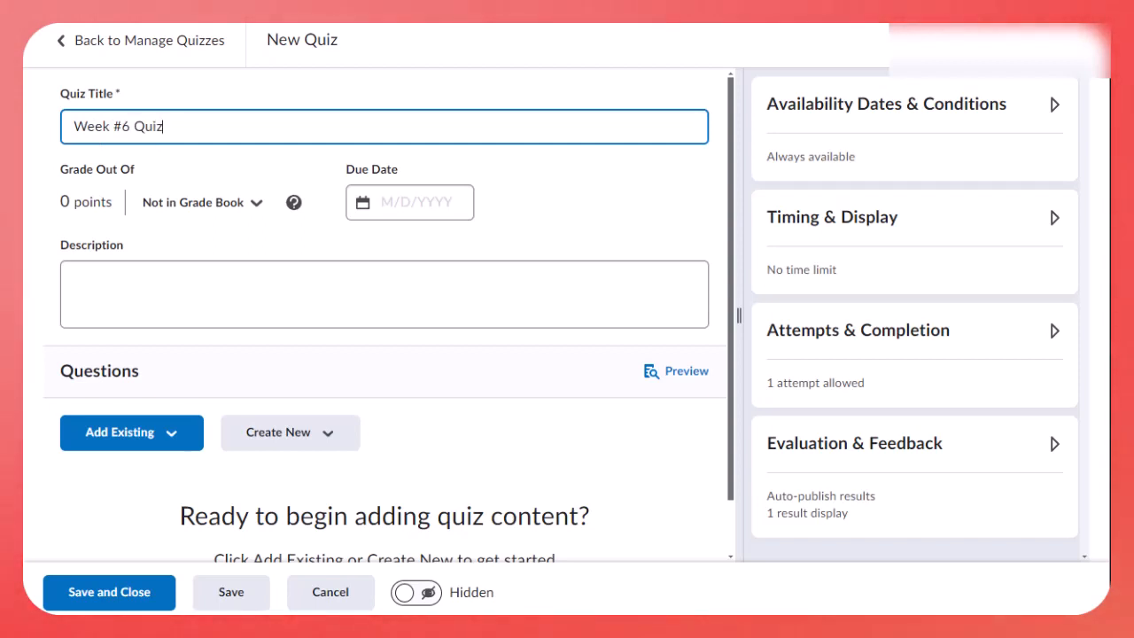
Link the Week #6 quiz to the existing "Week #6 Quiz" grade item.
left_click(217, 206)
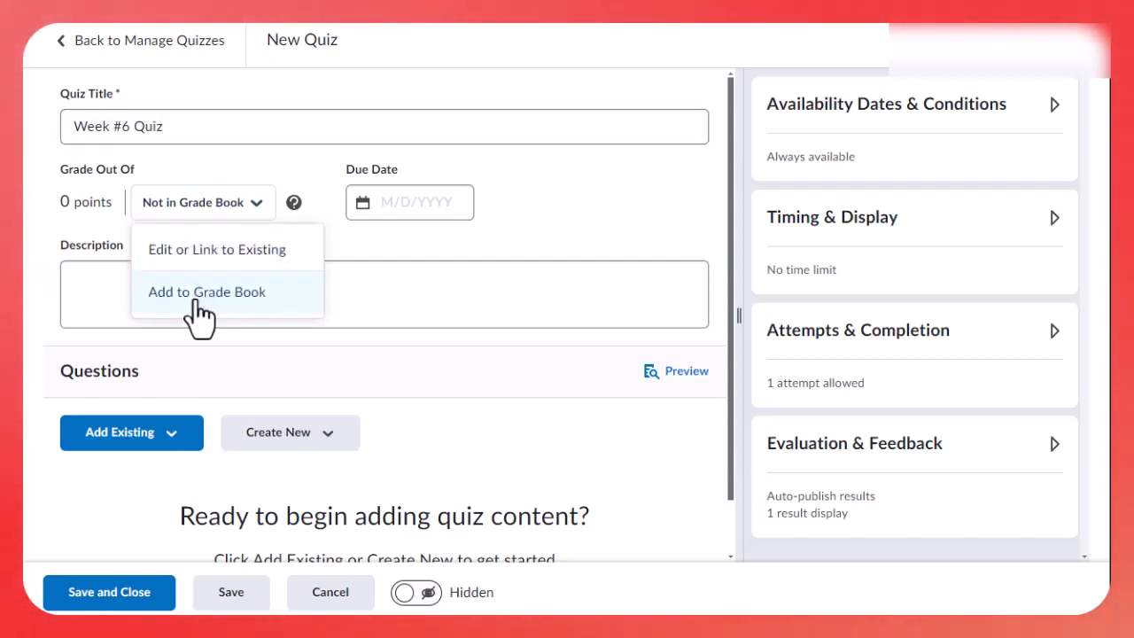
left_click_drag(202, 306, 137, 253)
left_click(162, 250)
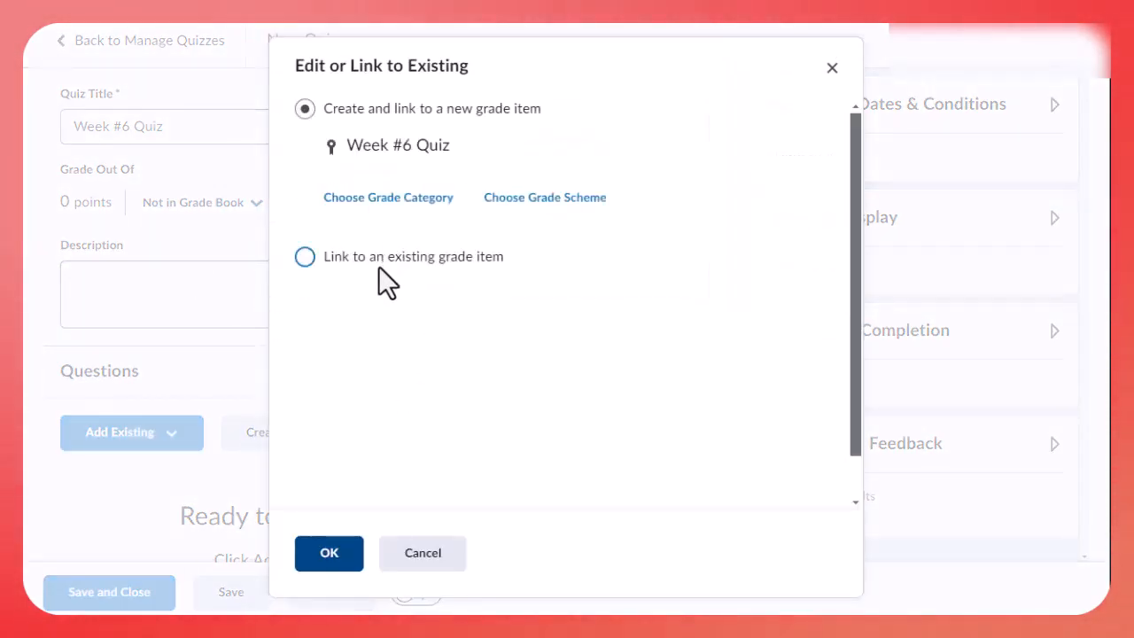
left_click(378, 265)
left_click(383, 181)
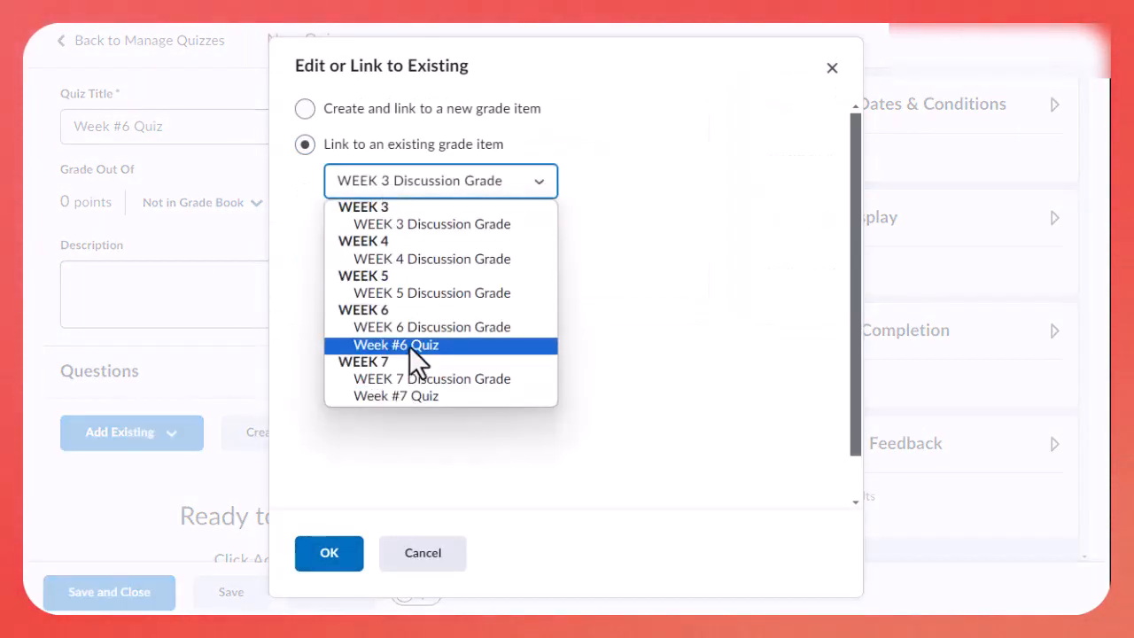
left_click(409, 347)
left_click(319, 558)
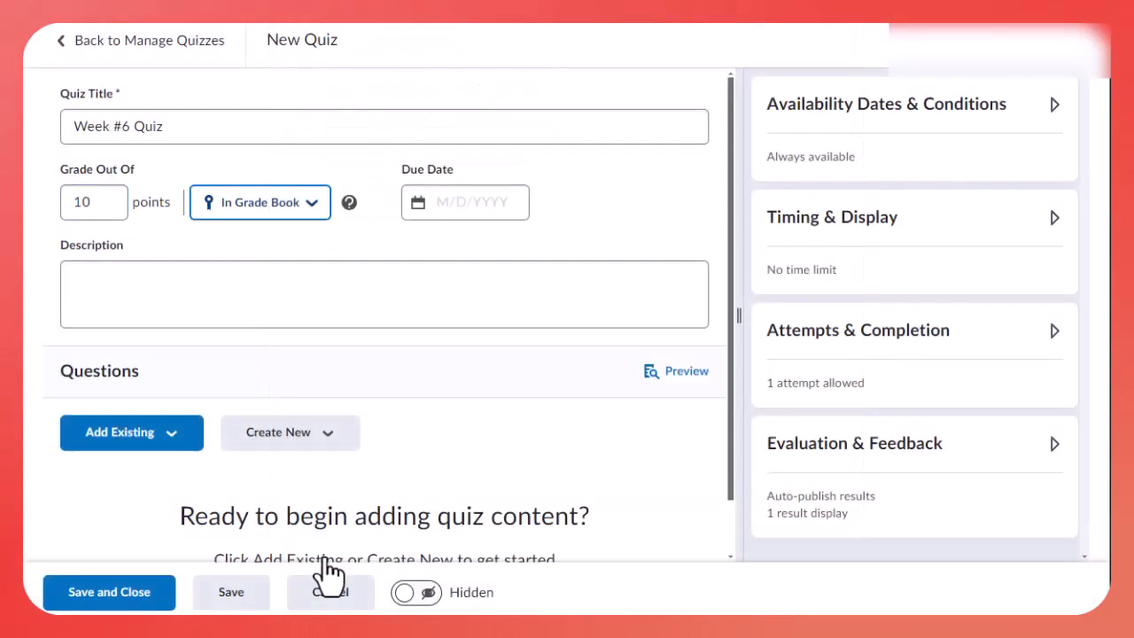
Turn on grade book synchronization on publish for the Week #6 quiz, then save and close it.
left_click(833, 443)
scroll(864, 461, "down", 3)
left_click(837, 323)
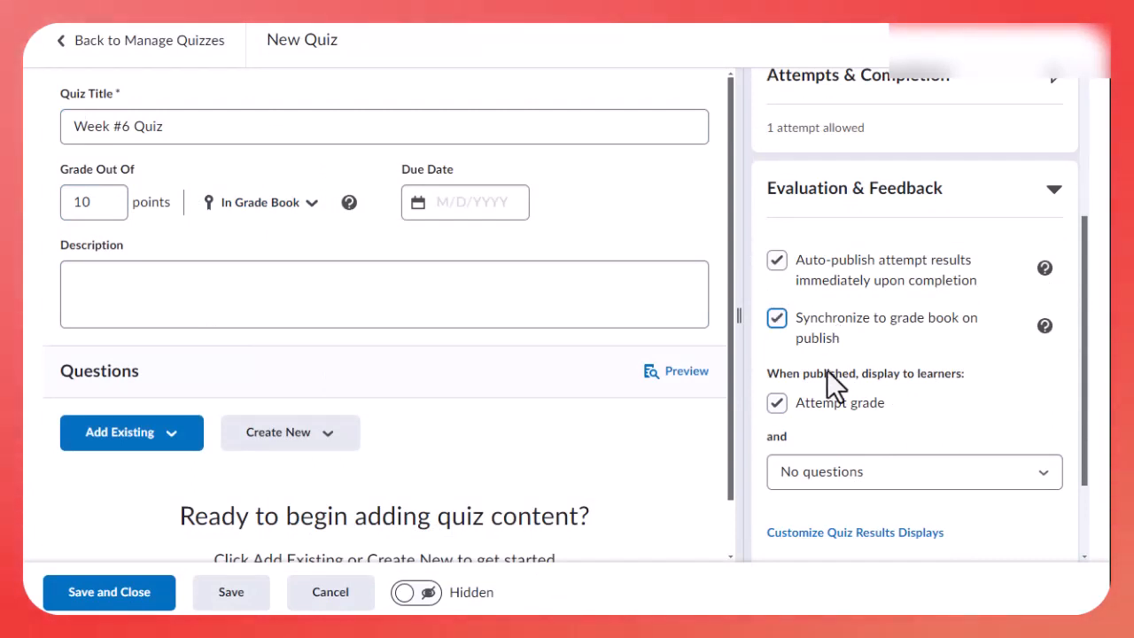
left_click(112, 596)
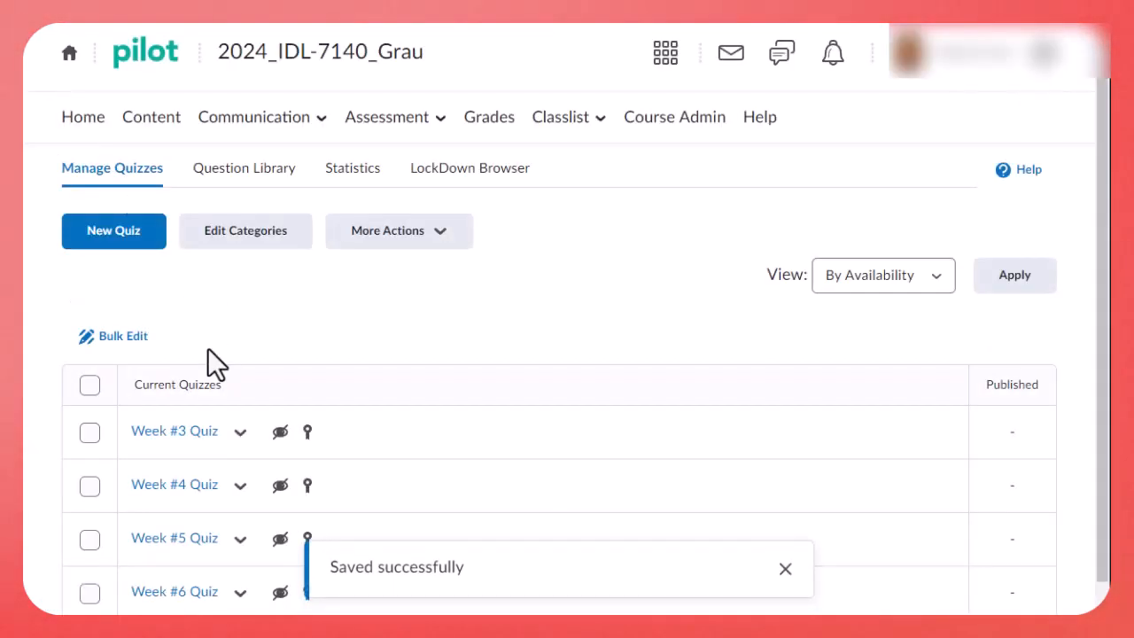
Create one more quiz and title it "Week #7 Quiz".
left_click(131, 232)
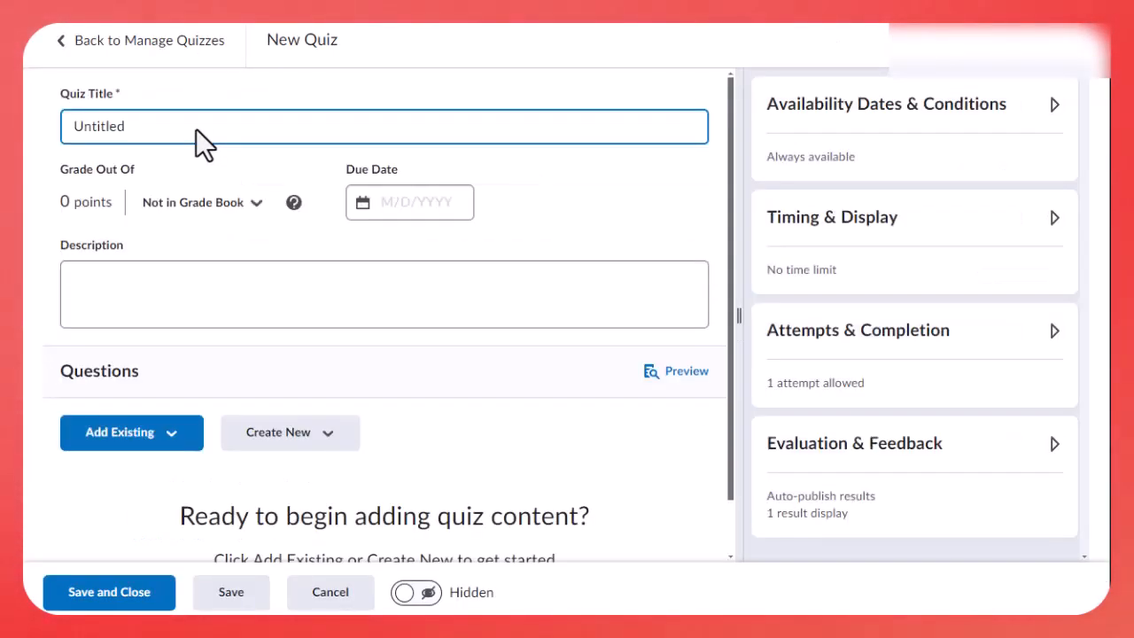
double_click(131, 131)
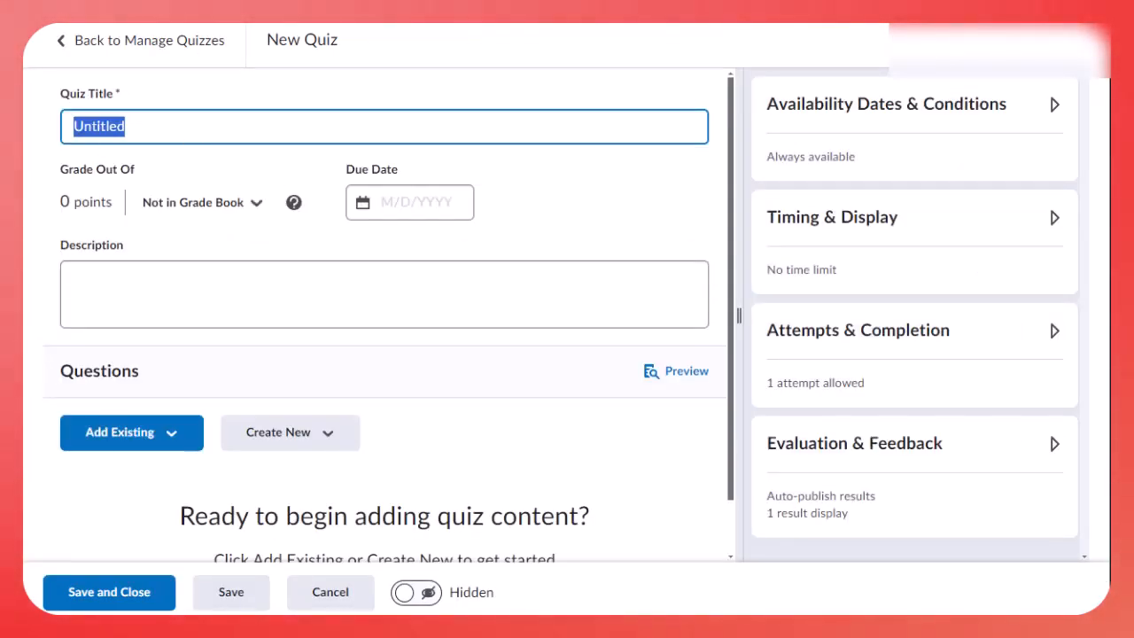
type("Week #7 Quiz")
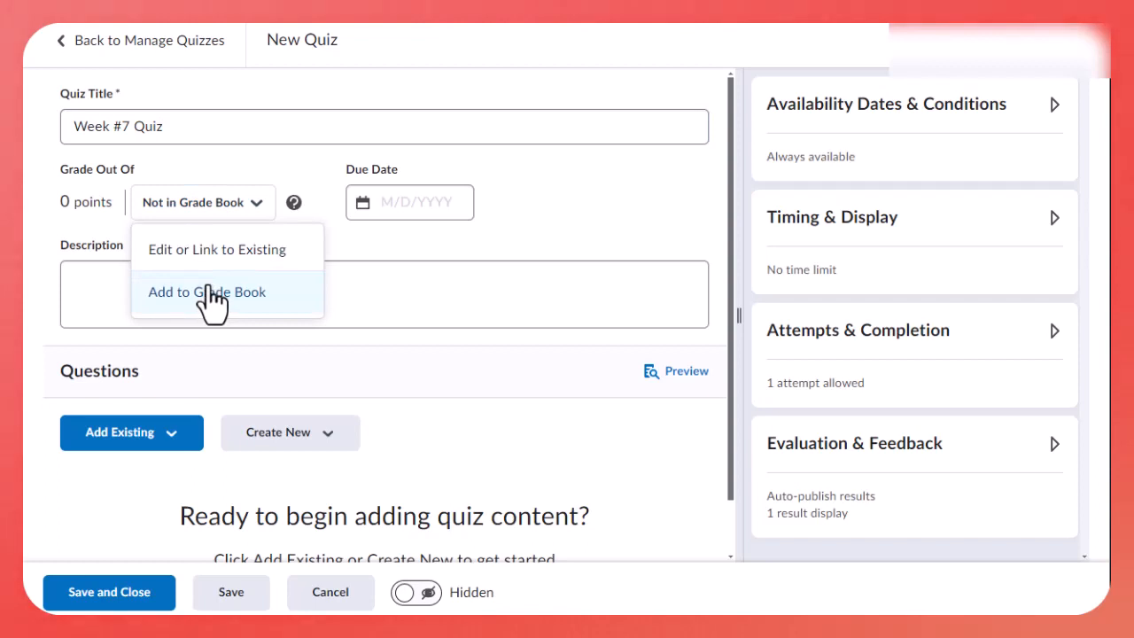
Link the Week #7 quiz to the existing "Week #7 Quiz" grade item, then save and close the quiz.
left_click(214, 263)
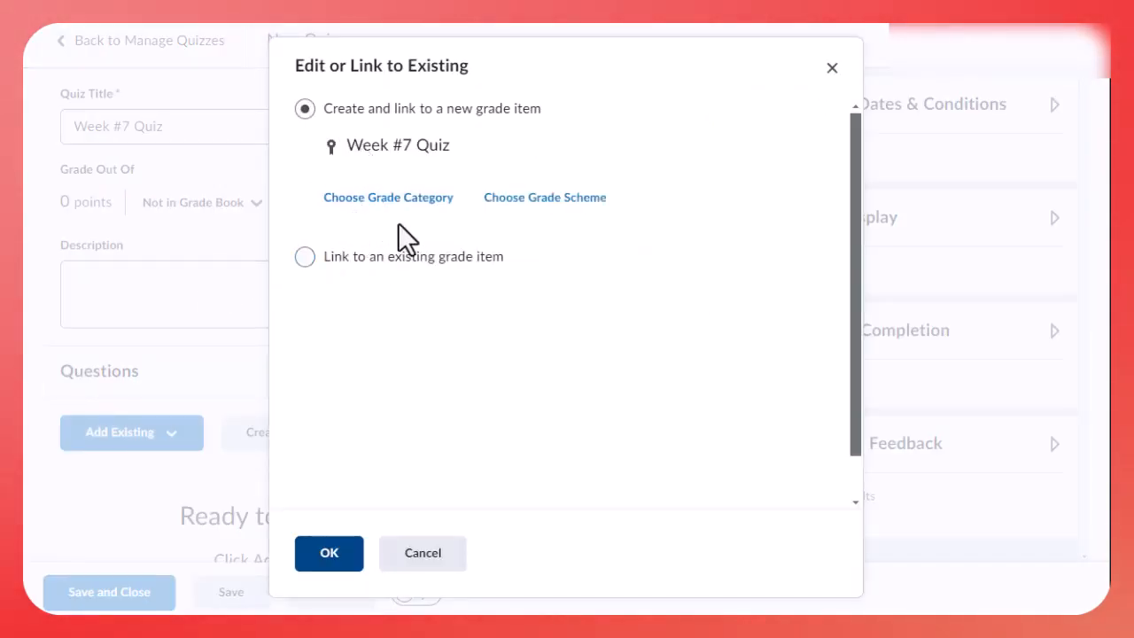
left_click(383, 256)
left_click(396, 188)
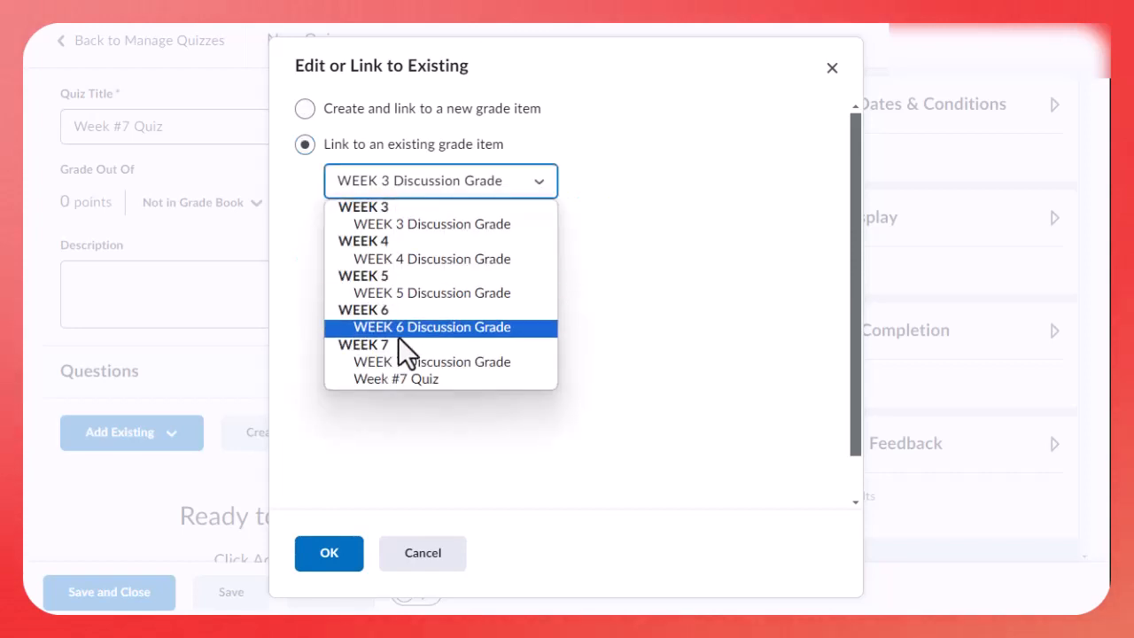
left_click(392, 383)
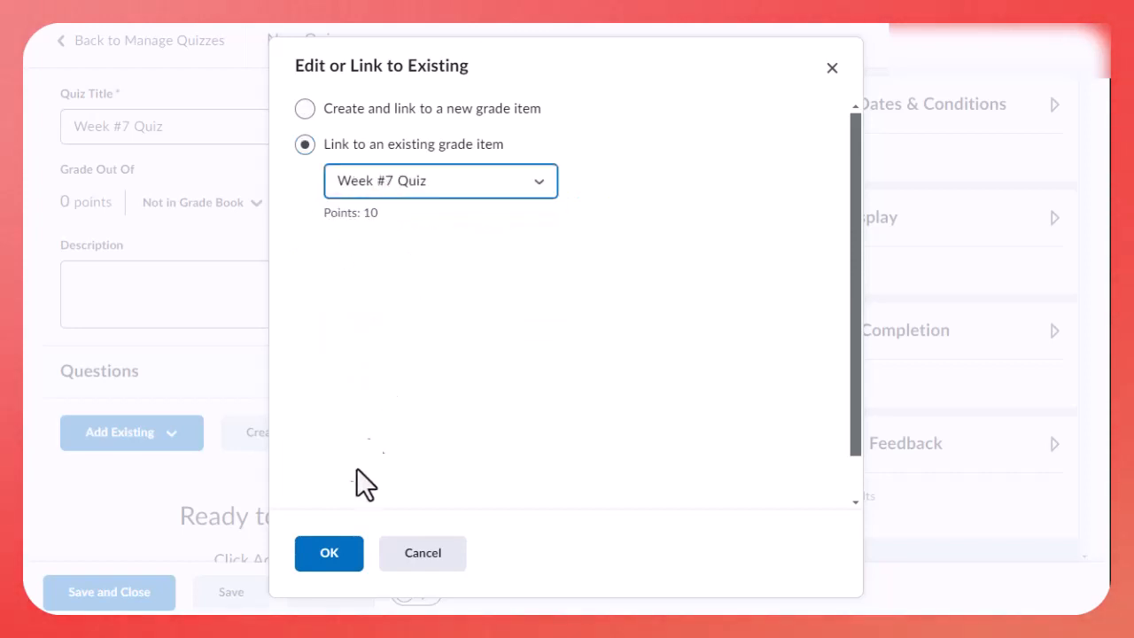
left_click(324, 560)
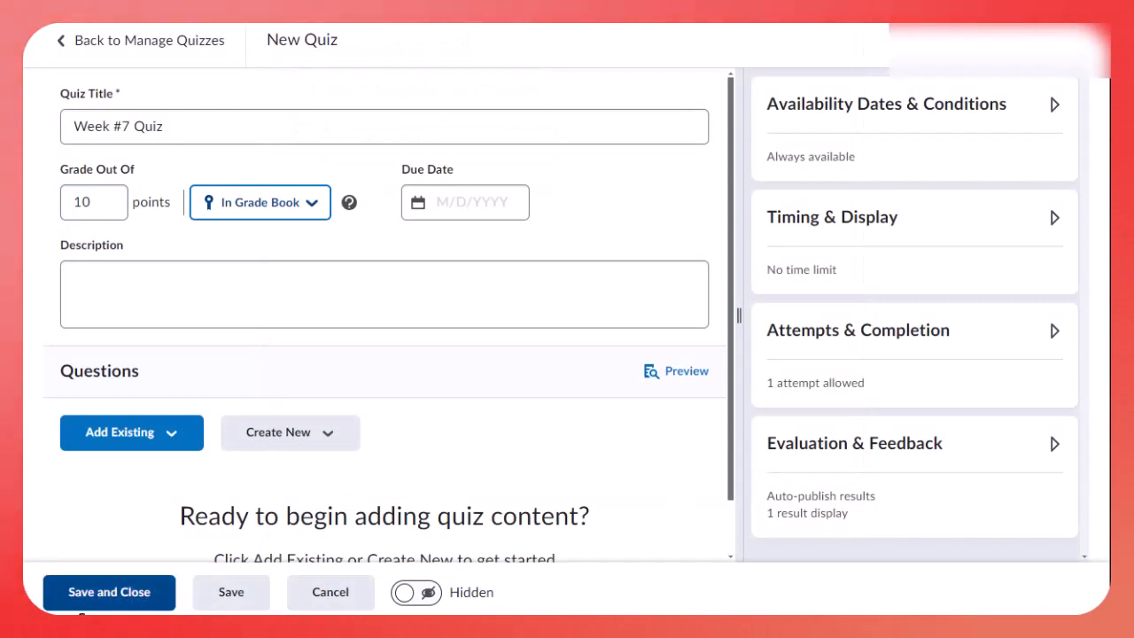
left_click(101, 599)
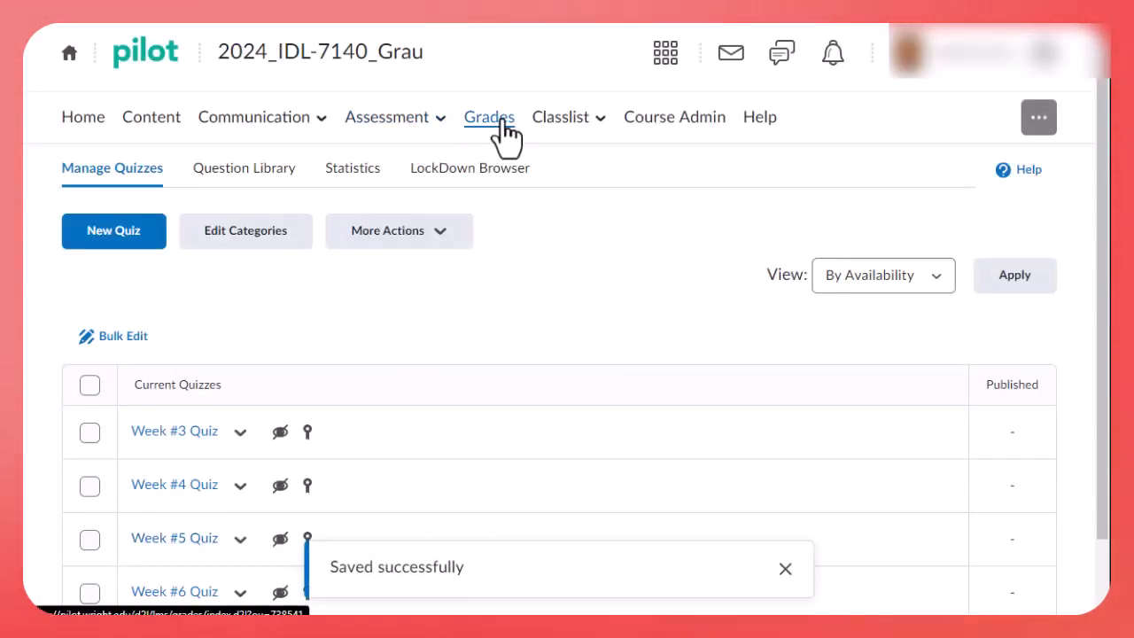
Check the associations of the Dropbox and quiz grade items for Weeks 3 through 7 in the course's grade list.
left_click(501, 124)
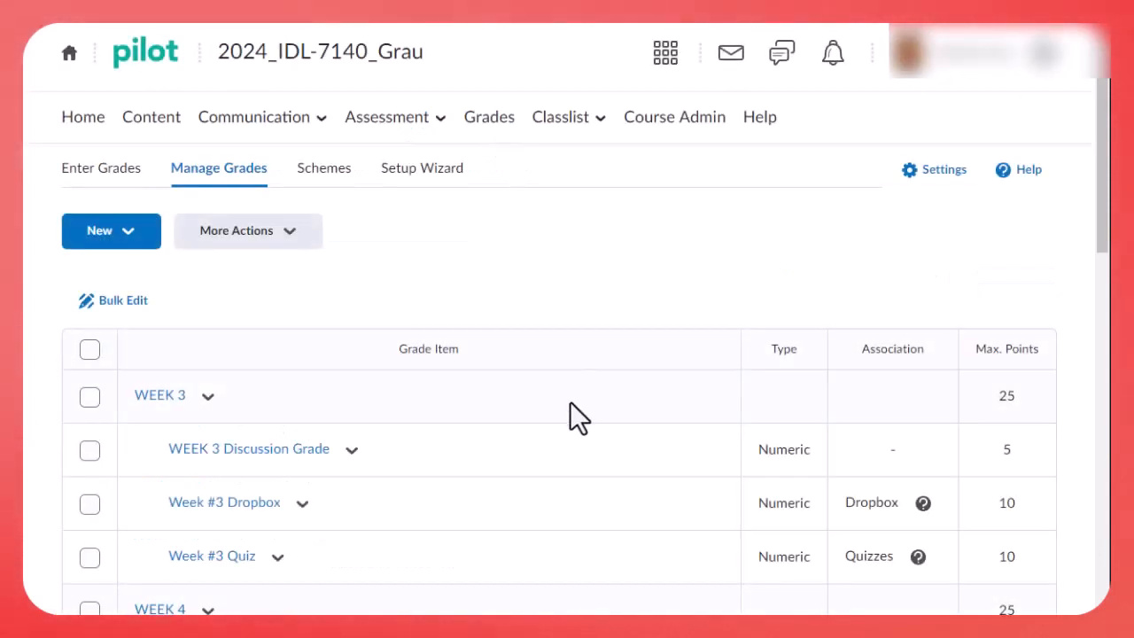
scroll(570, 403, "down", 1)
scroll(570, 401, "down", 2)
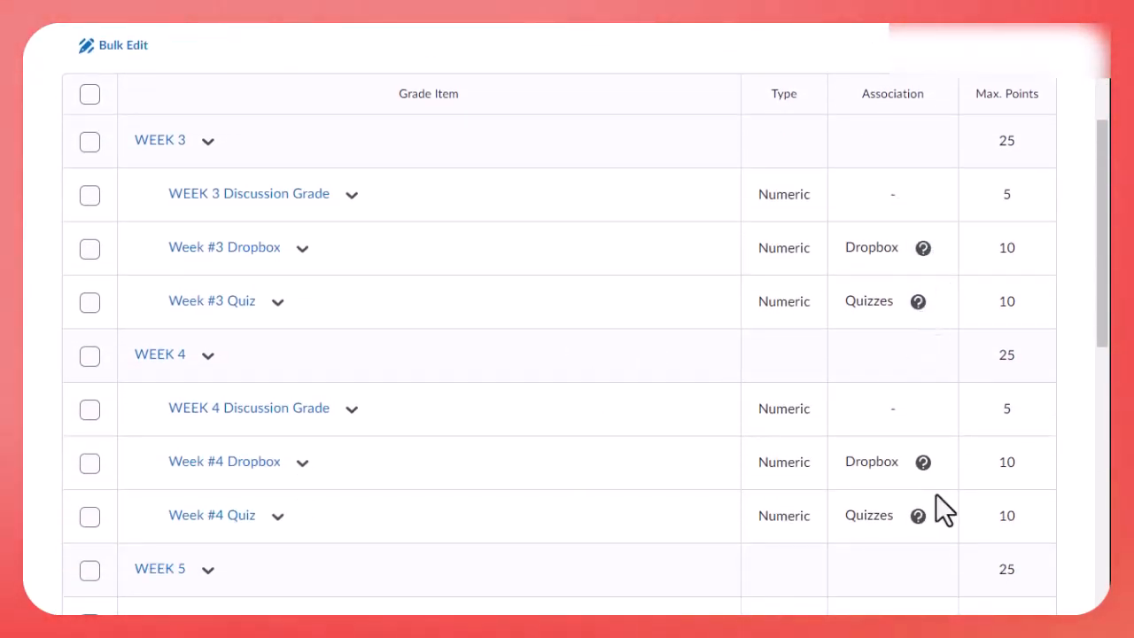
scroll(922, 534, "down", 3)
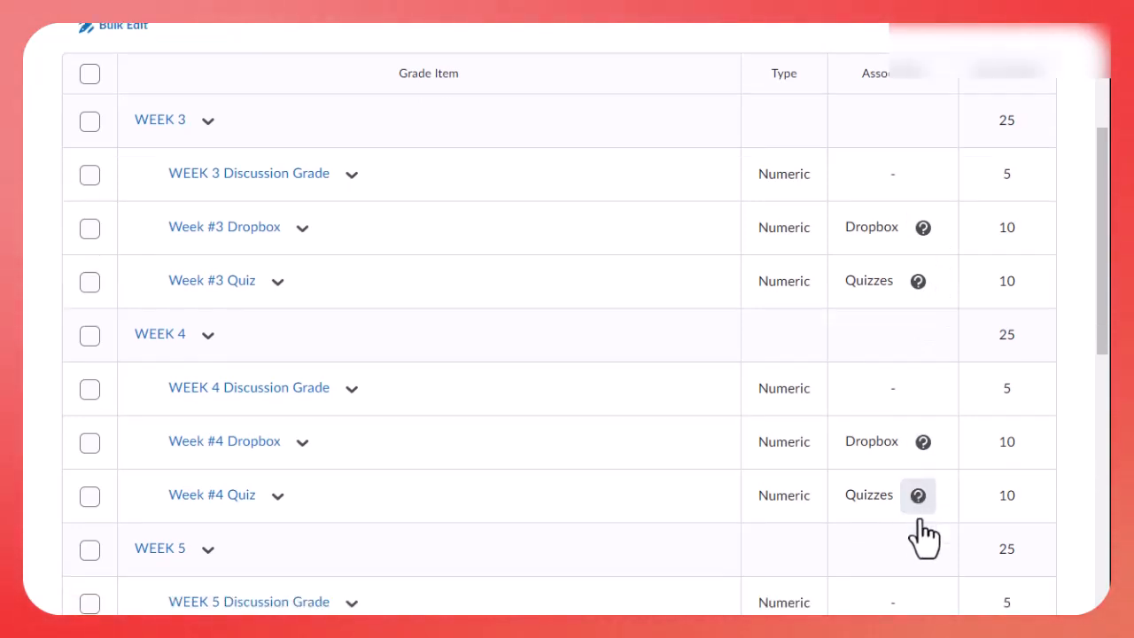
scroll(924, 496, "down", 2)
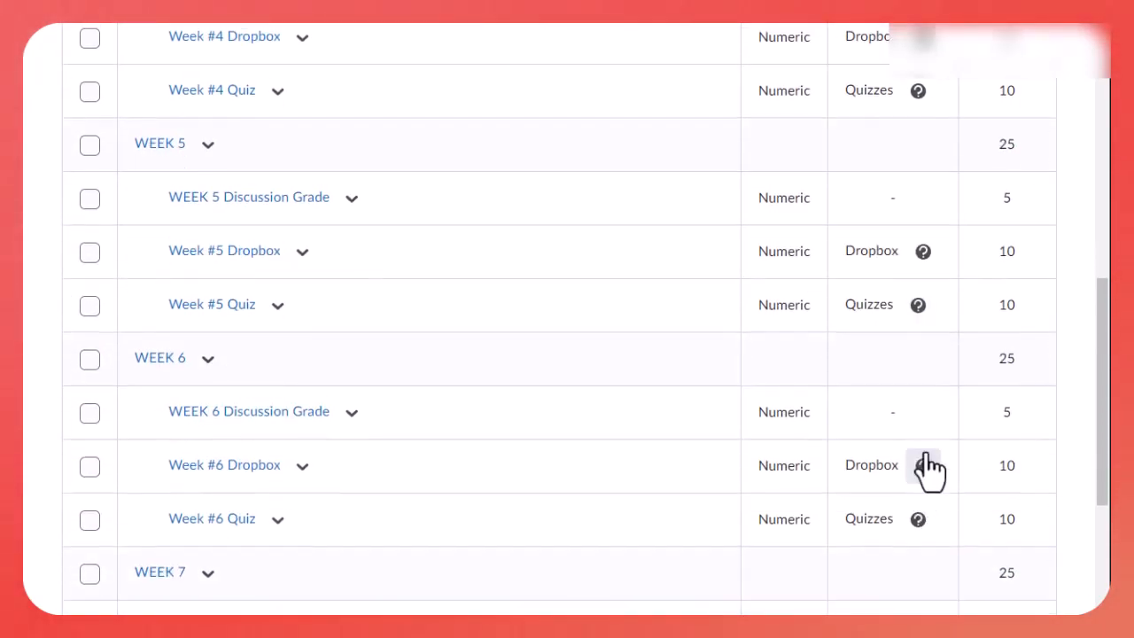
scroll(922, 527, "down", 3)
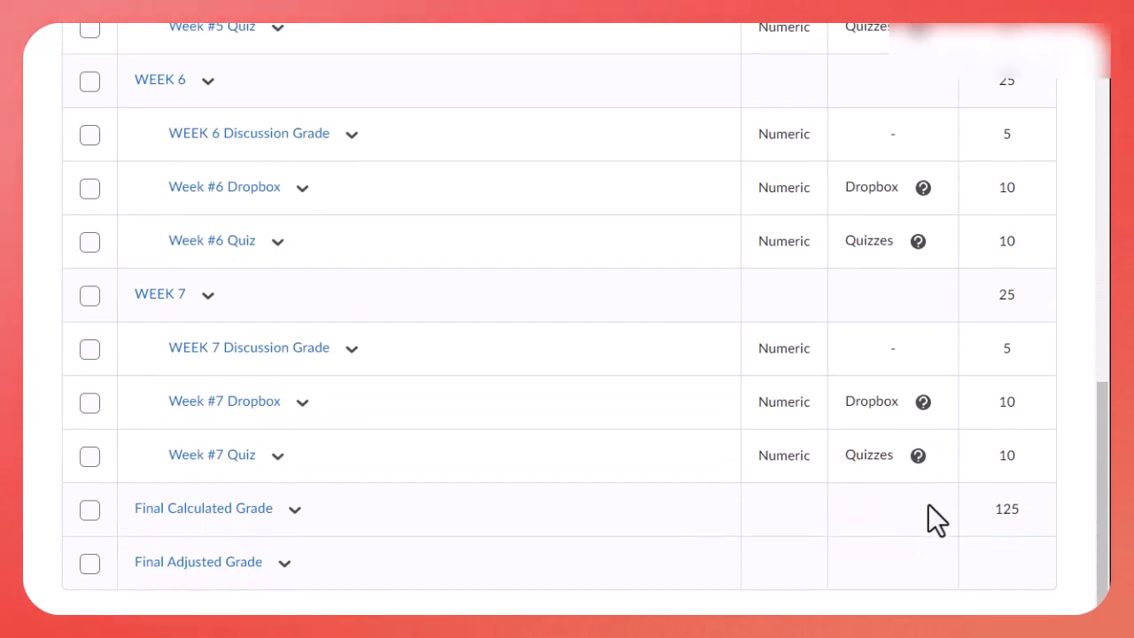